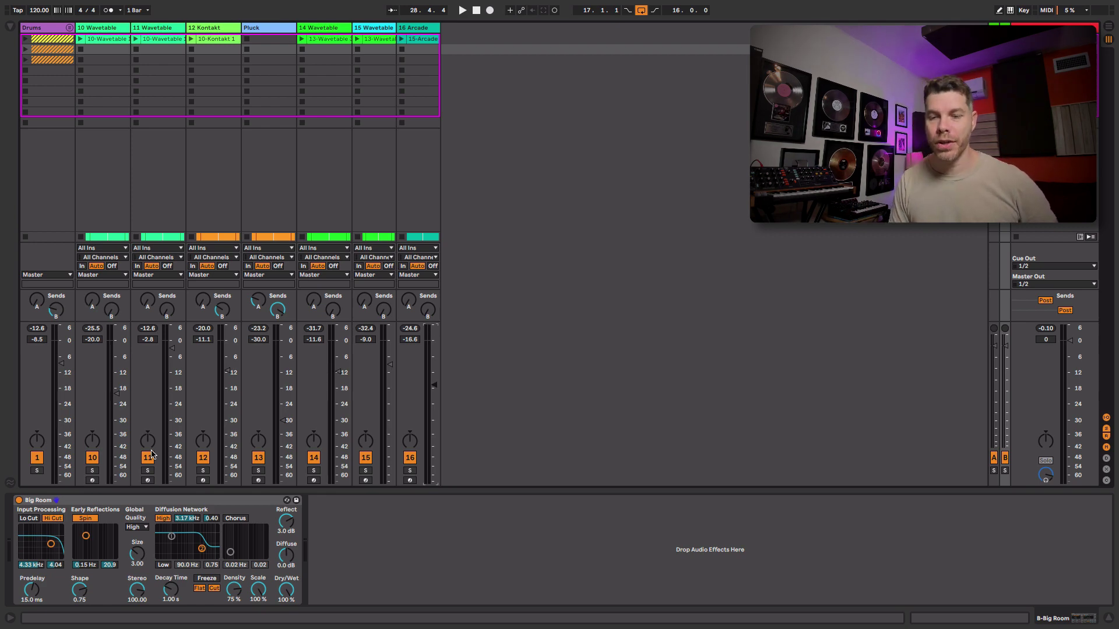
Step: Play the set to hear the current mix, including the Kontakt Marimba track
key("space")
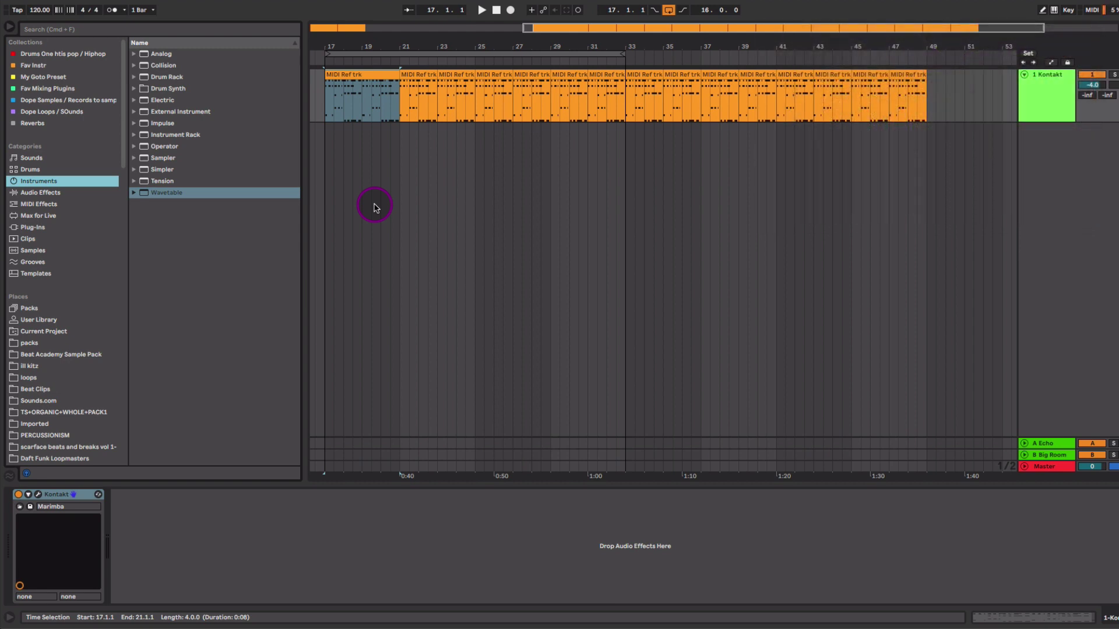
left_click(378, 75)
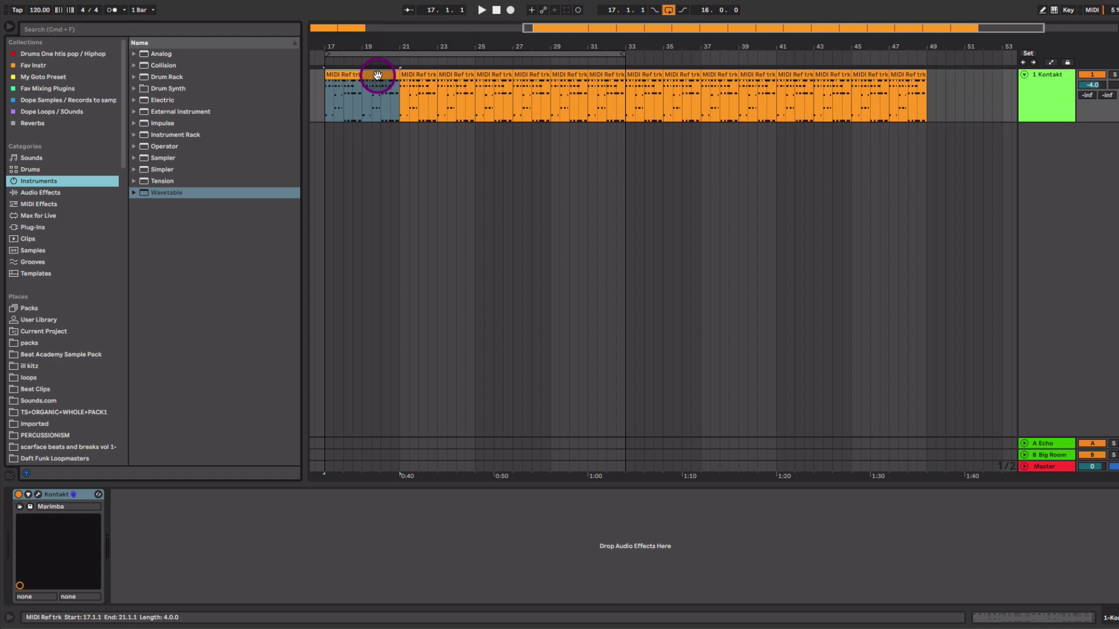
left_click(39, 495)
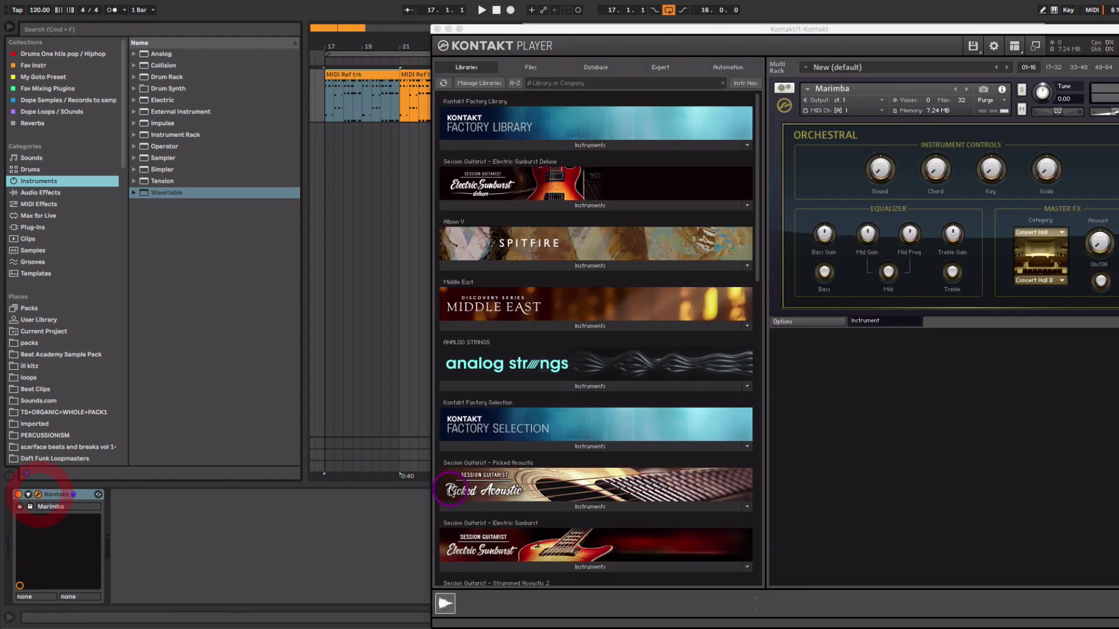
left_click(450, 491)
left_click(583, 145)
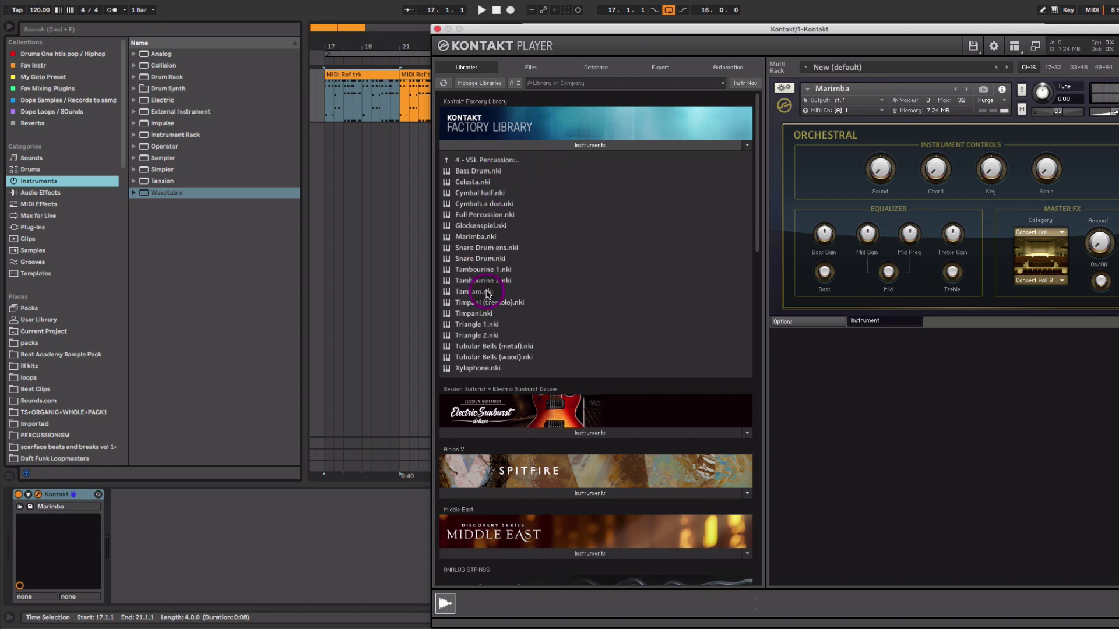
left_click(511, 161)
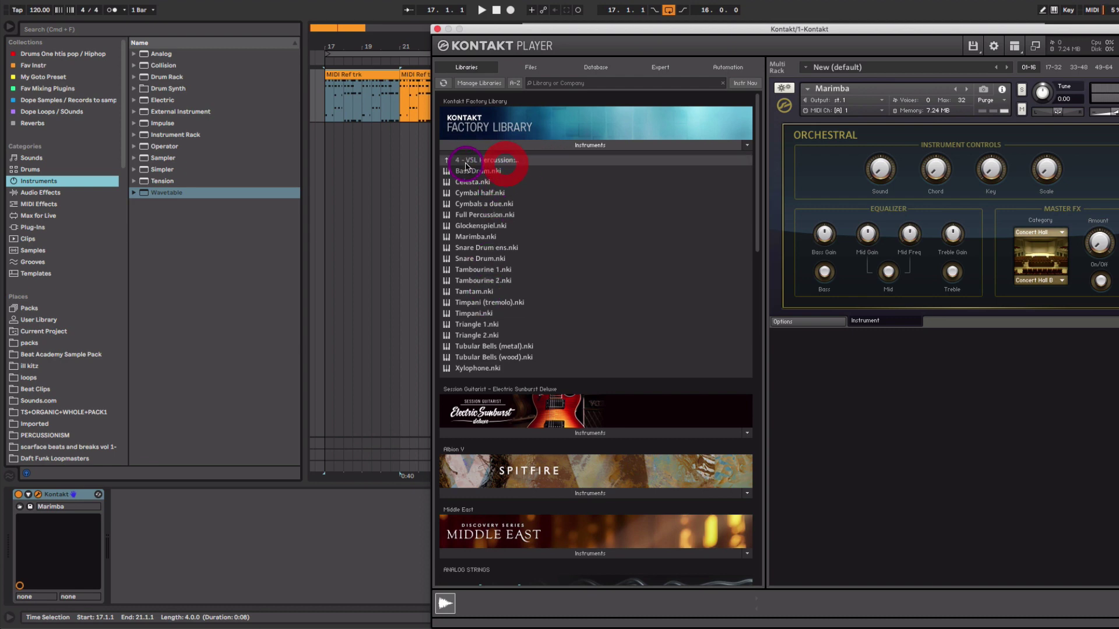
left_click(475, 236)
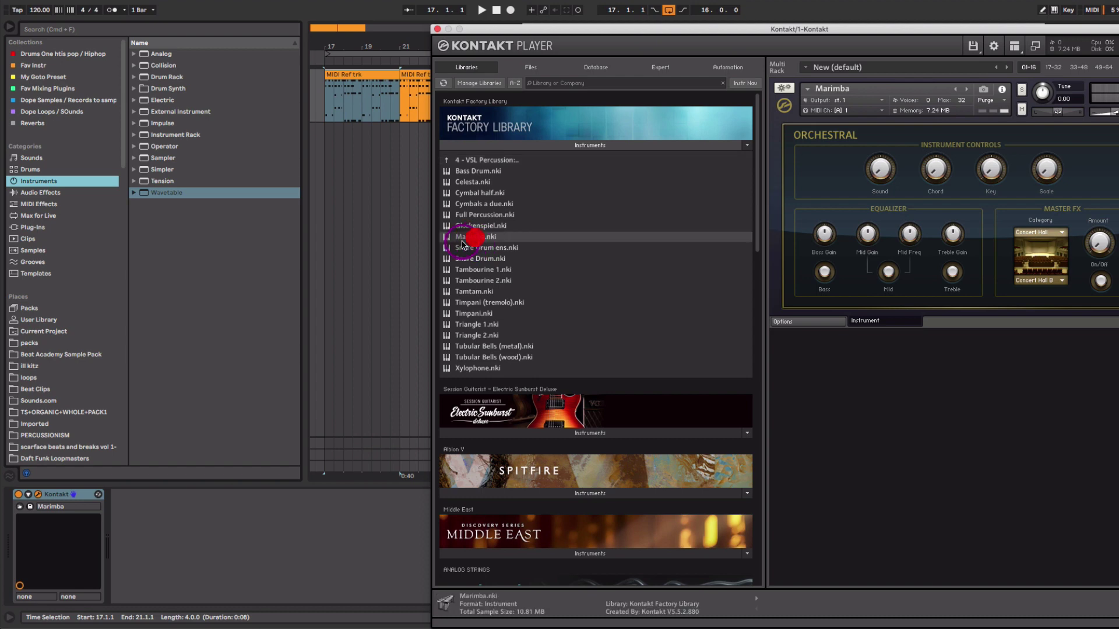
left_click(438, 30)
left_click(414, 98)
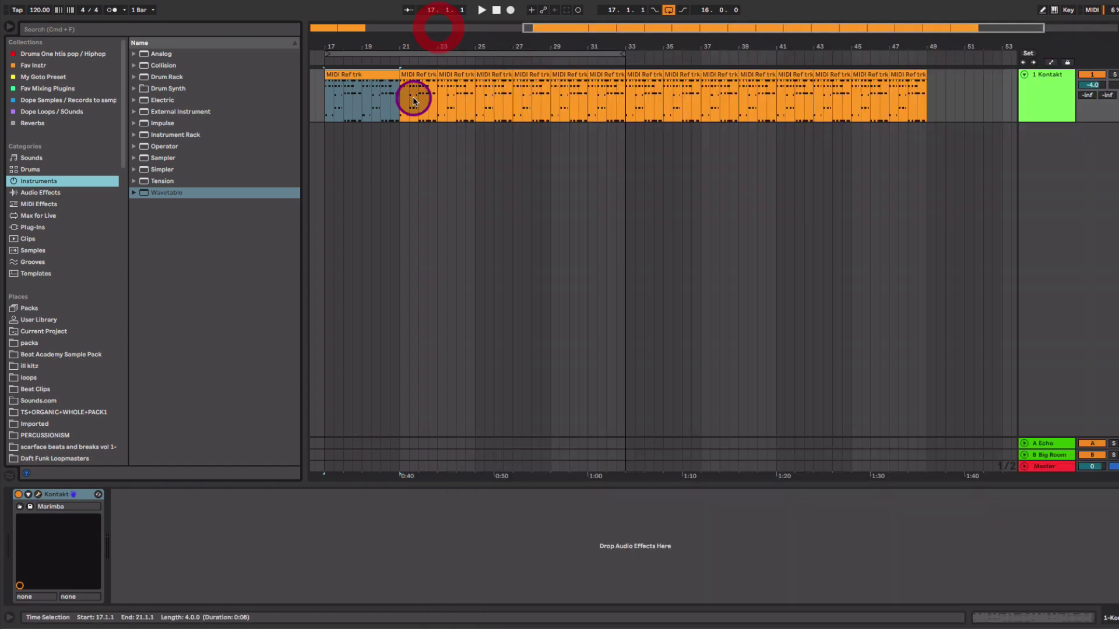
Step: In the first MIDI Ref trk clip, raise the G#3 note at 1.2 to velocity 124, then settle it at 65
double_click(367, 75)
key("space")
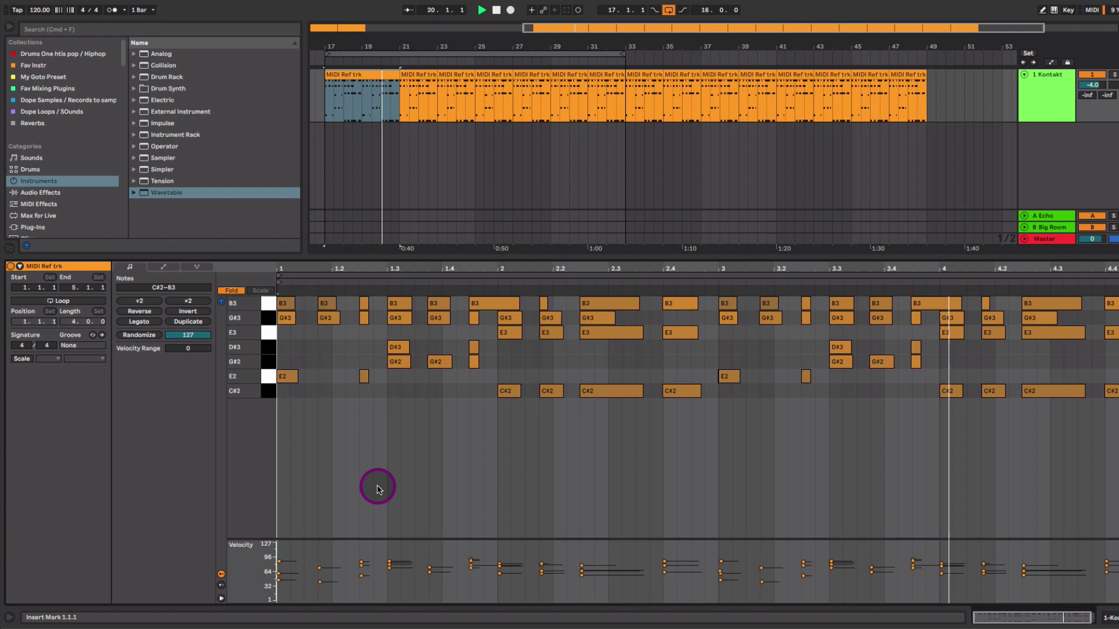
key("space")
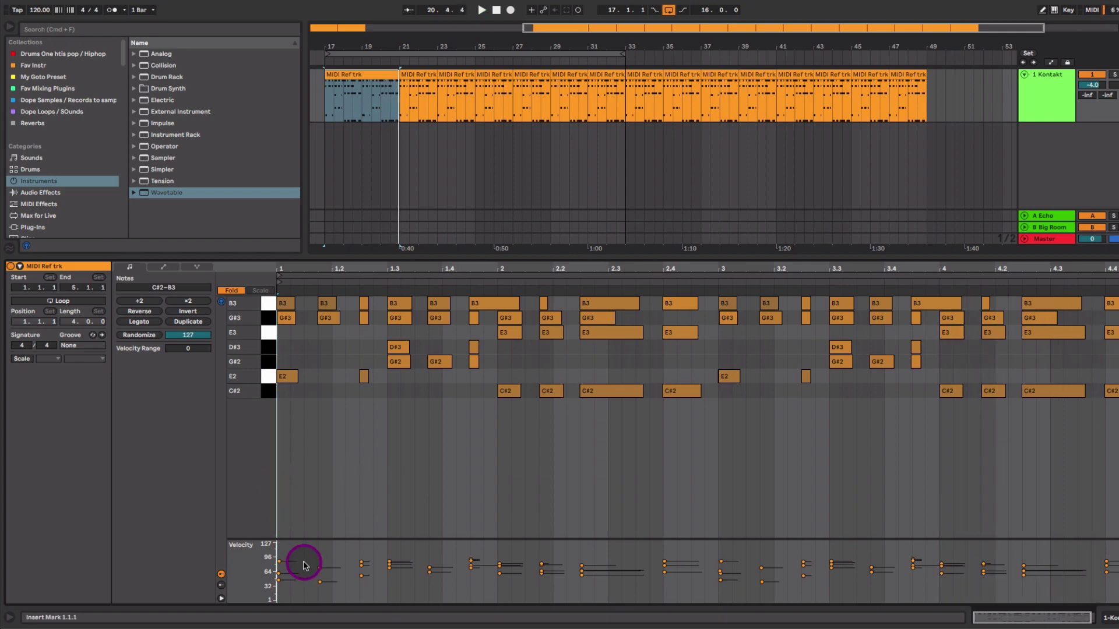
left_click(320, 568)
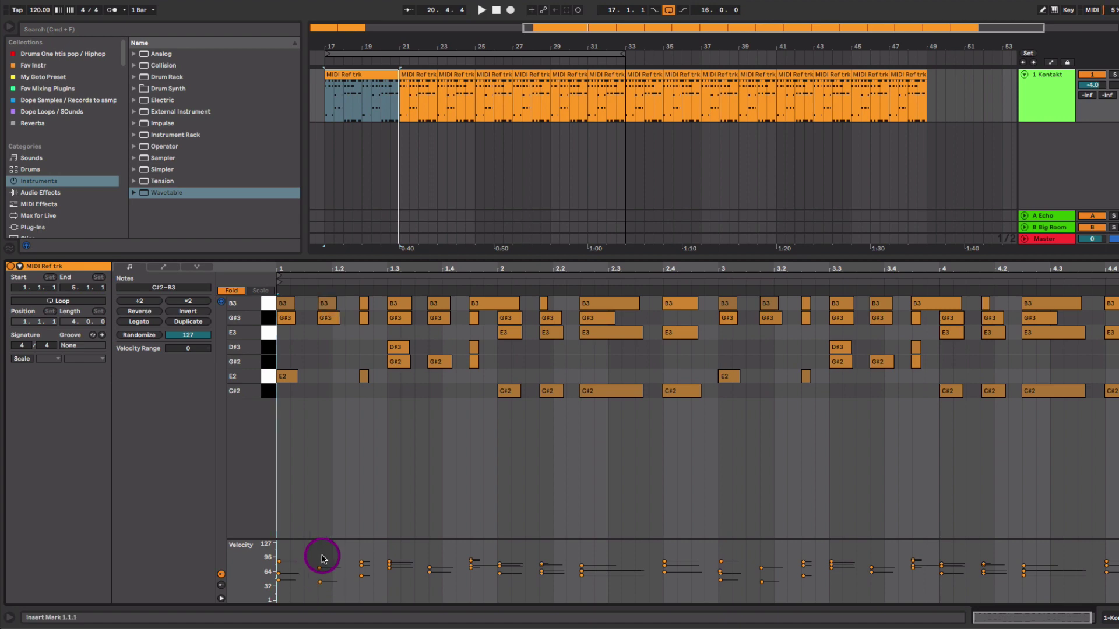
left_click_drag(319, 573, 322, 547)
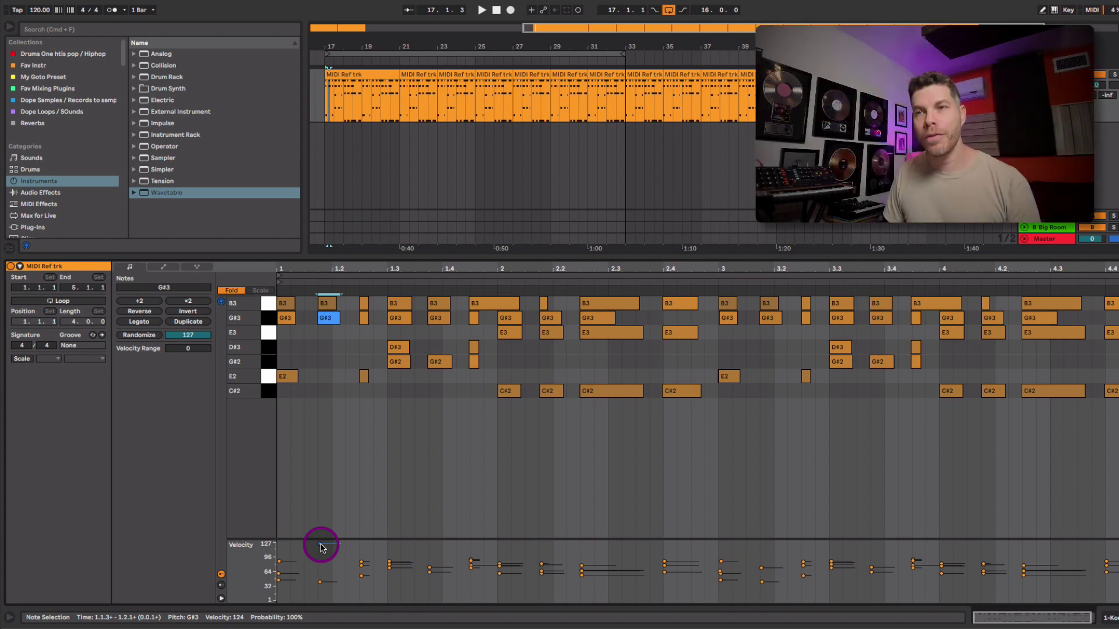
key("space")
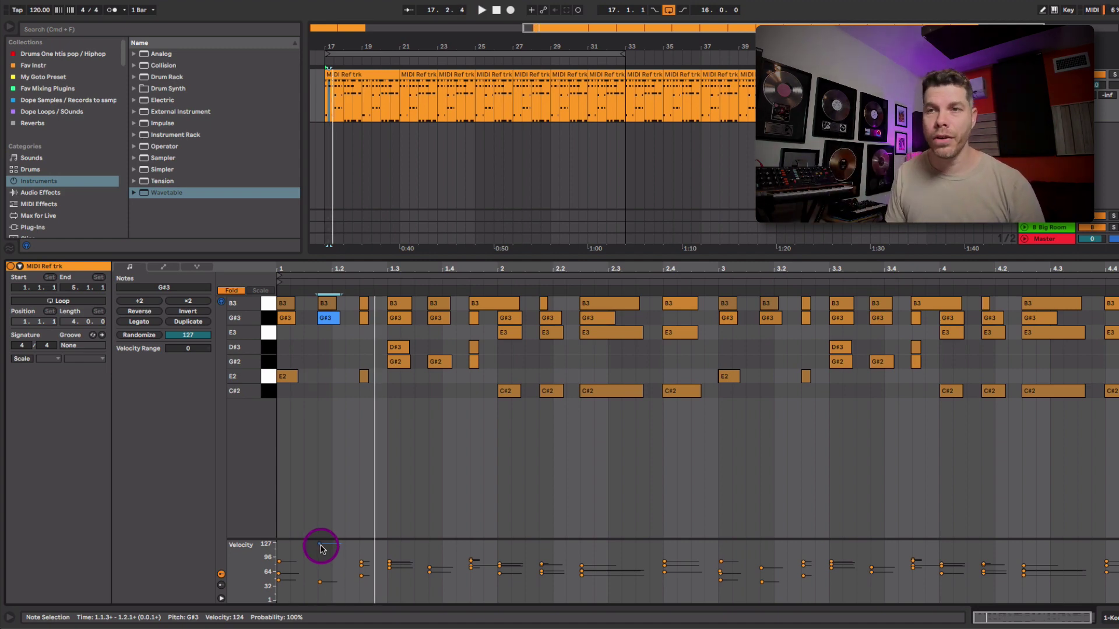
left_click_drag(321, 549, 319, 574)
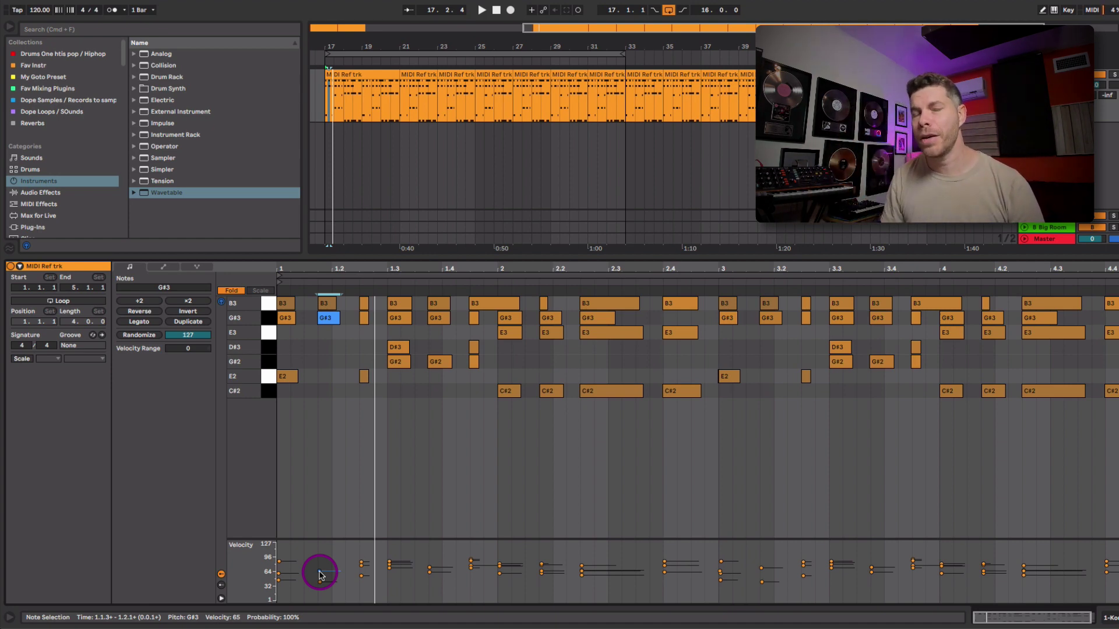
key("space")
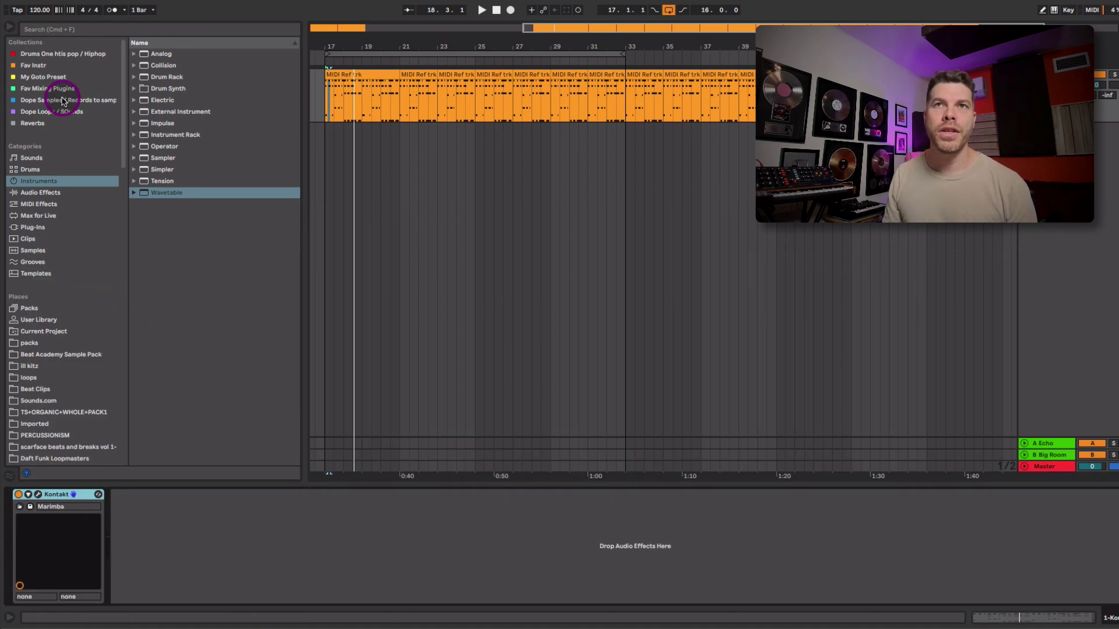
Step: Add RC-20 Retro Color from Fav Mixing Plugins to the Kontakt track, raising Noise and Distort to 60%
left_click(62, 88)
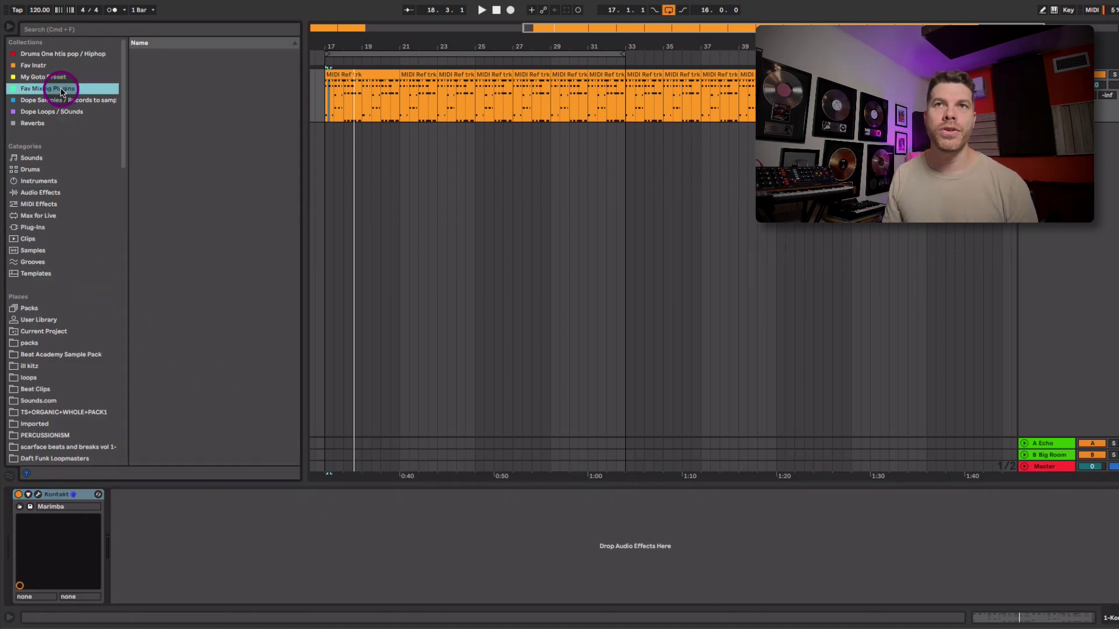
left_click_drag(169, 245, 184, 587)
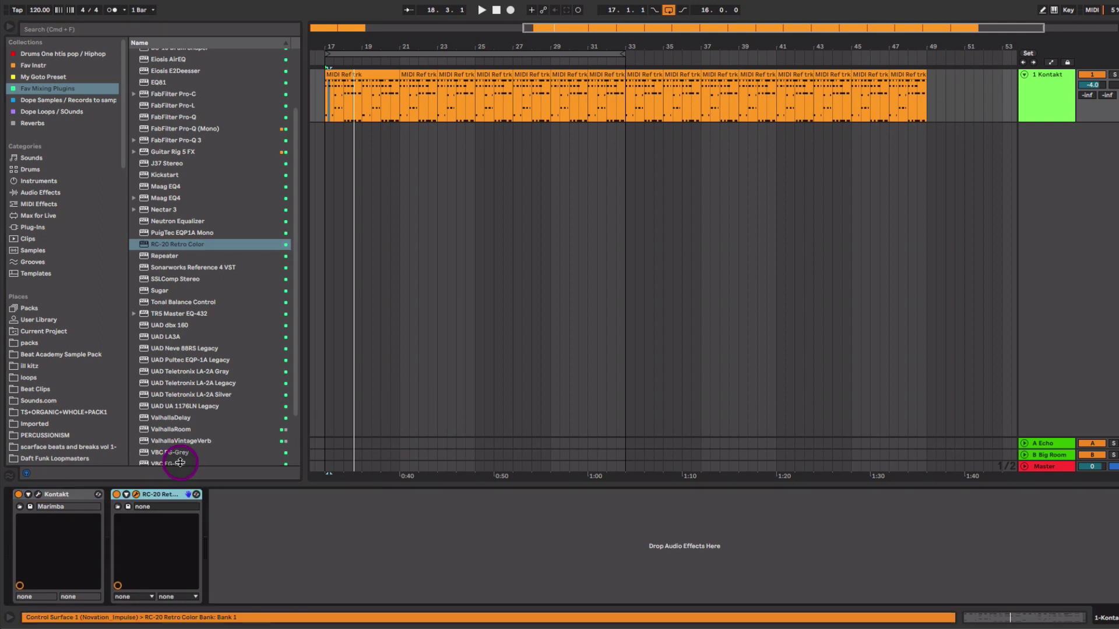
left_click(136, 494)
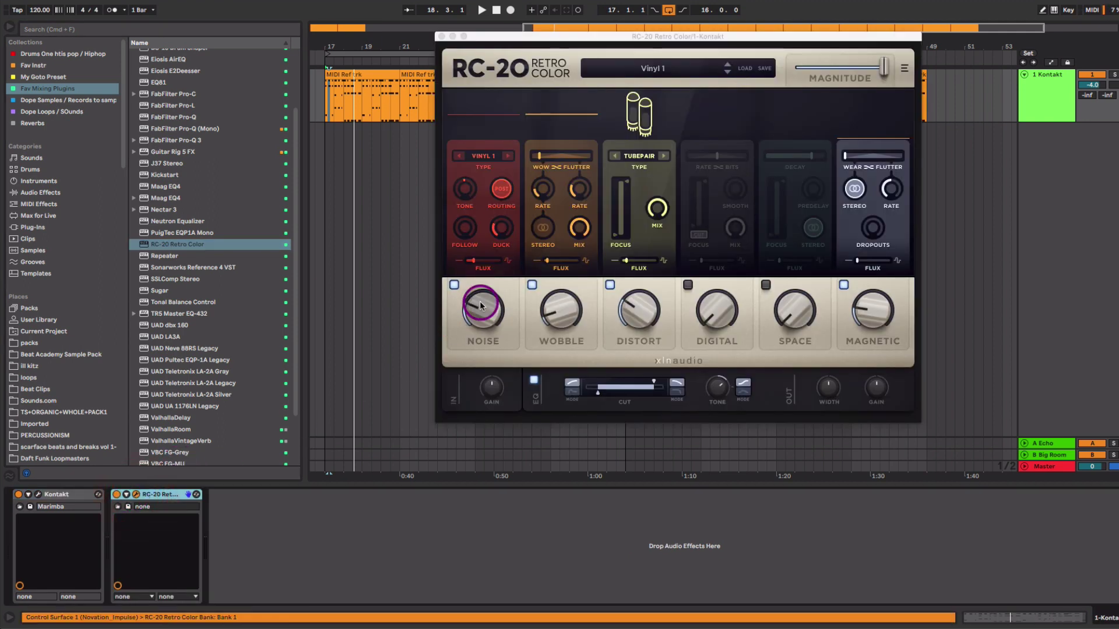
left_click_drag(480, 305, 487, 347)
key("space")
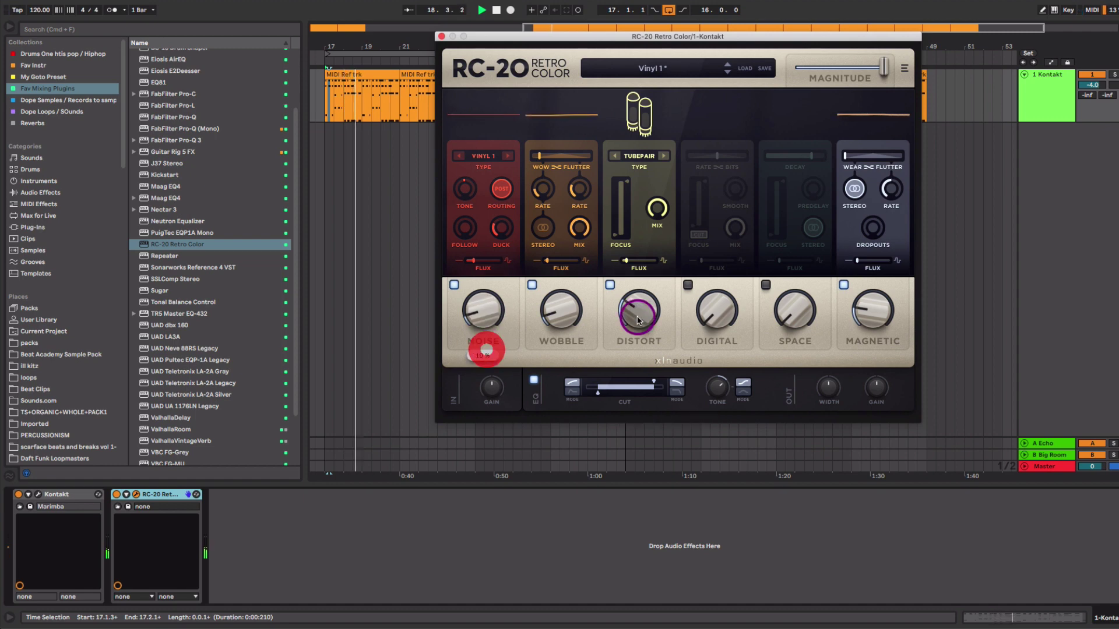
left_click_drag(638, 319, 653, 250)
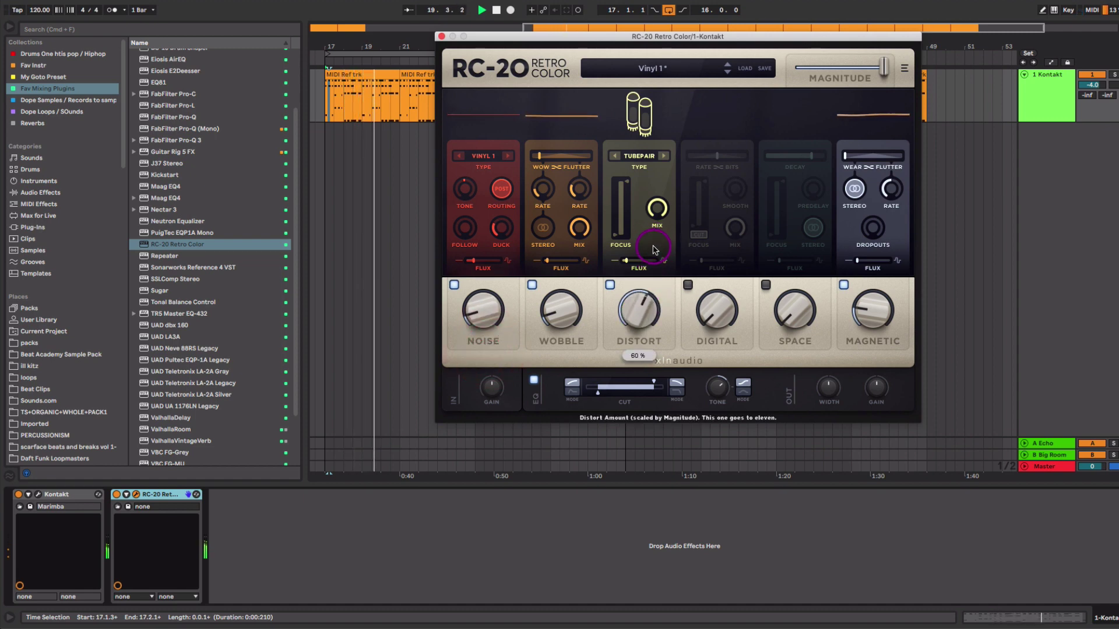
key("space")
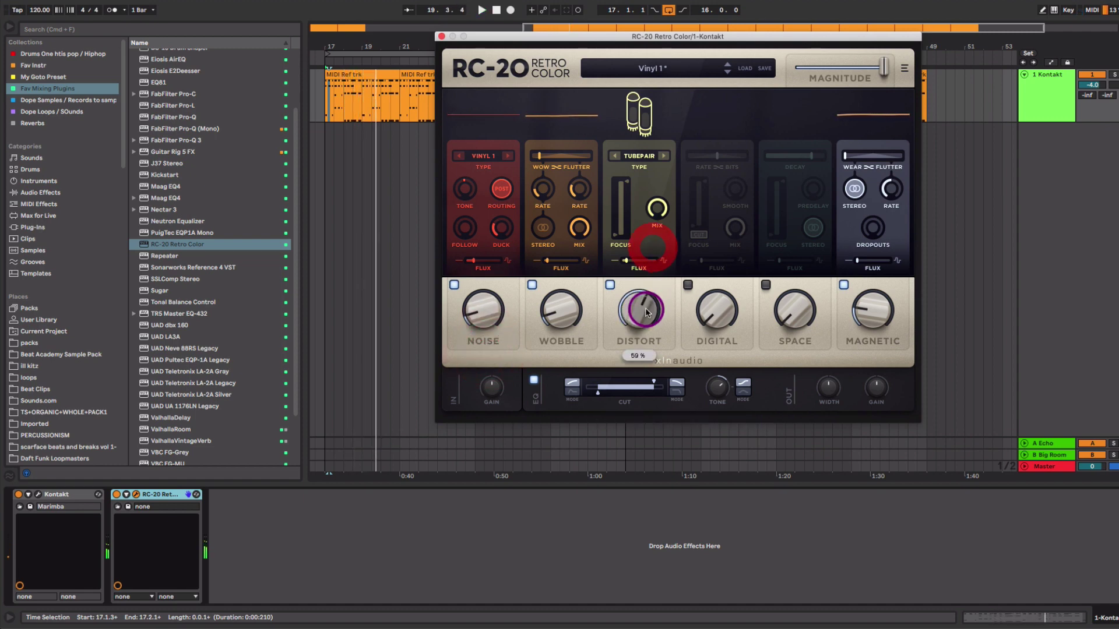
left_click(441, 36)
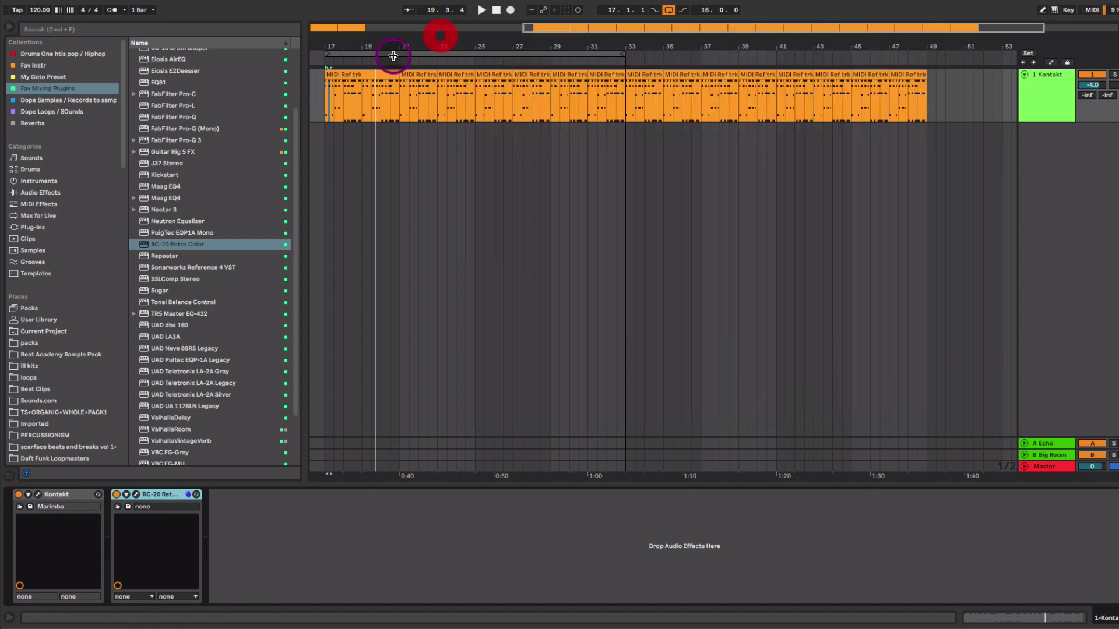
Step: Add the Retro ill Color rack from My Goto Preset after RC-20 and bypass RC-20
left_click(65, 78)
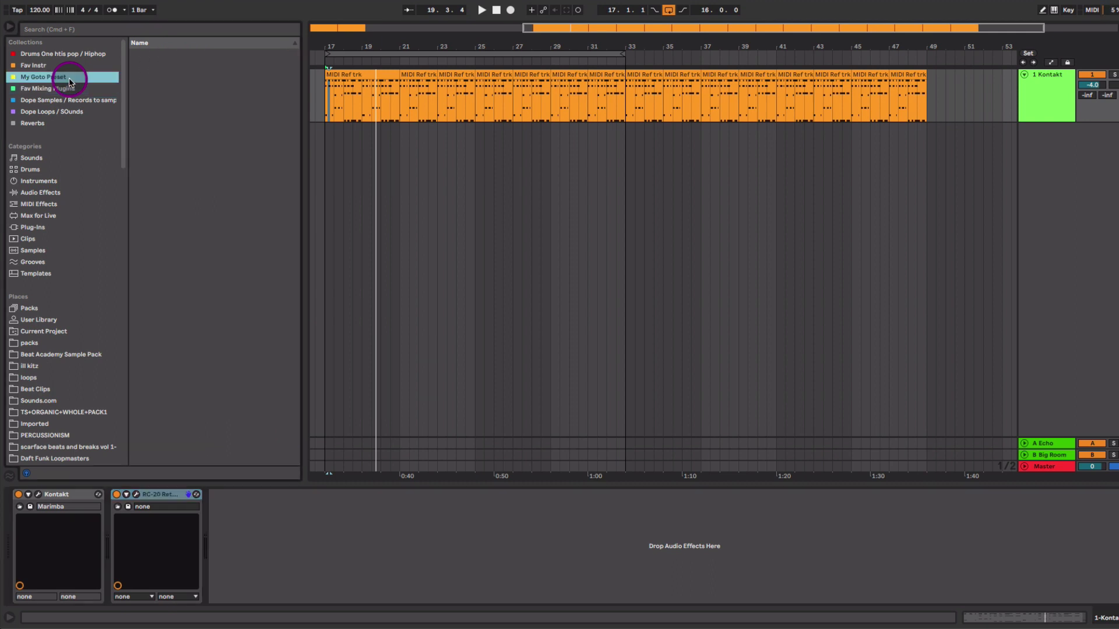
left_click_drag(170, 123, 300, 536)
left_click(117, 496)
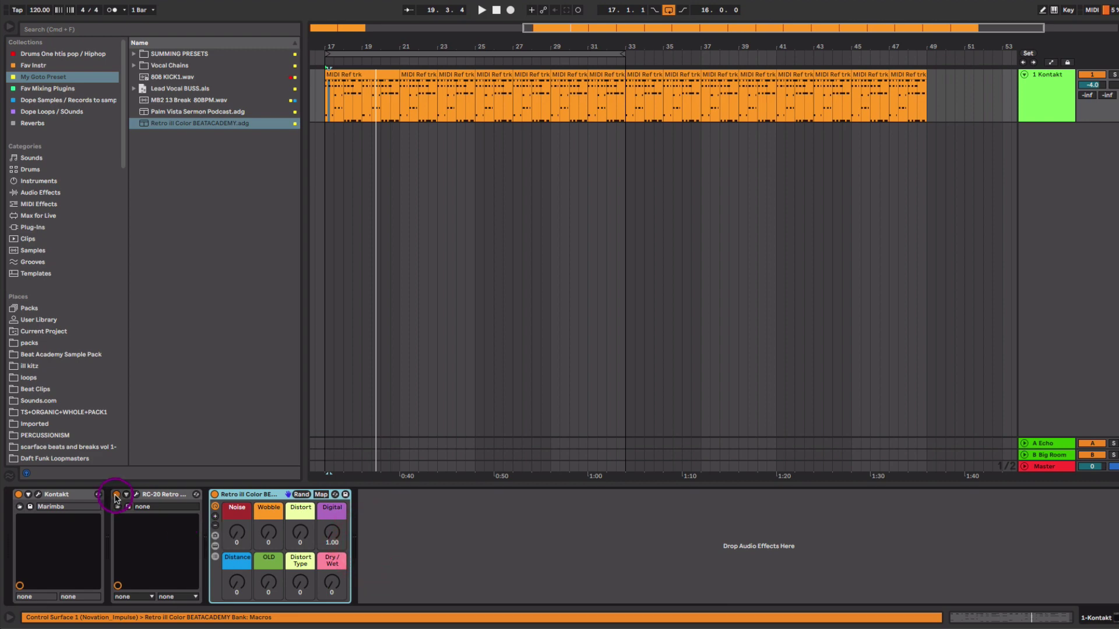
left_click(225, 496)
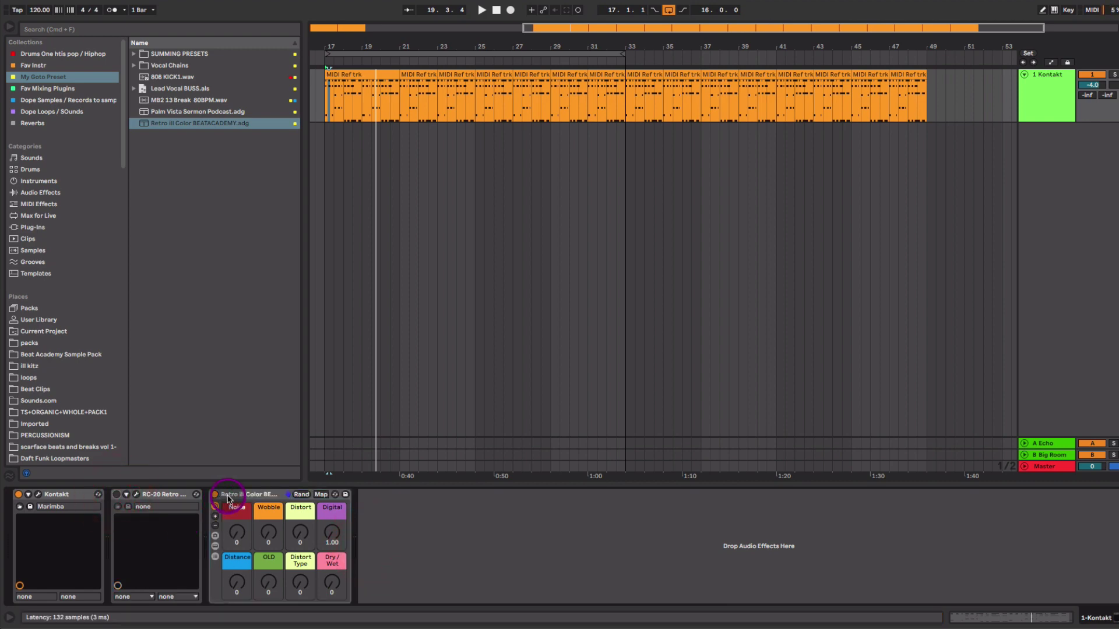
Step: Tune the rack macros during playback: Noise to 16, Dry/Wet to 37, Distort up to 106
left_click(236, 532)
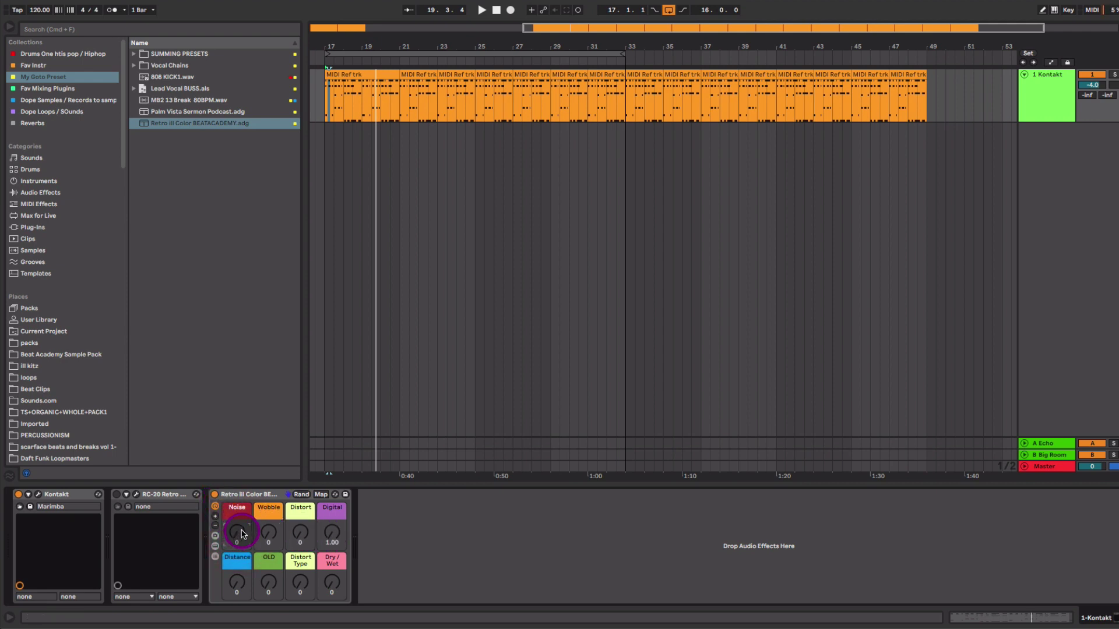
left_click_drag(243, 534, 243, 523)
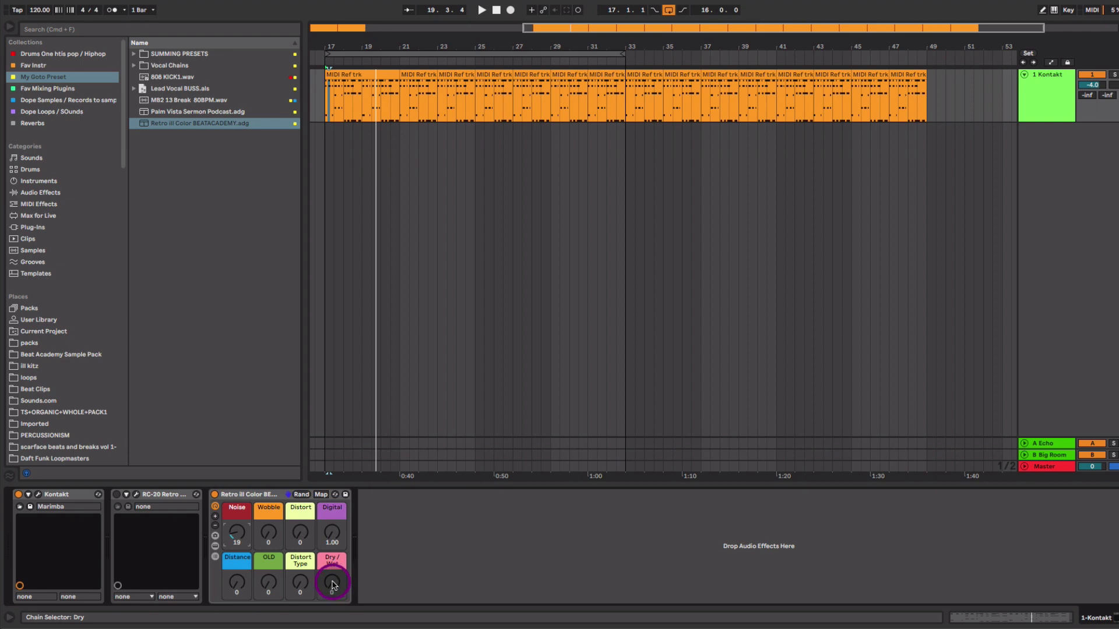
key("space")
left_click_drag(333, 584, 334, 577)
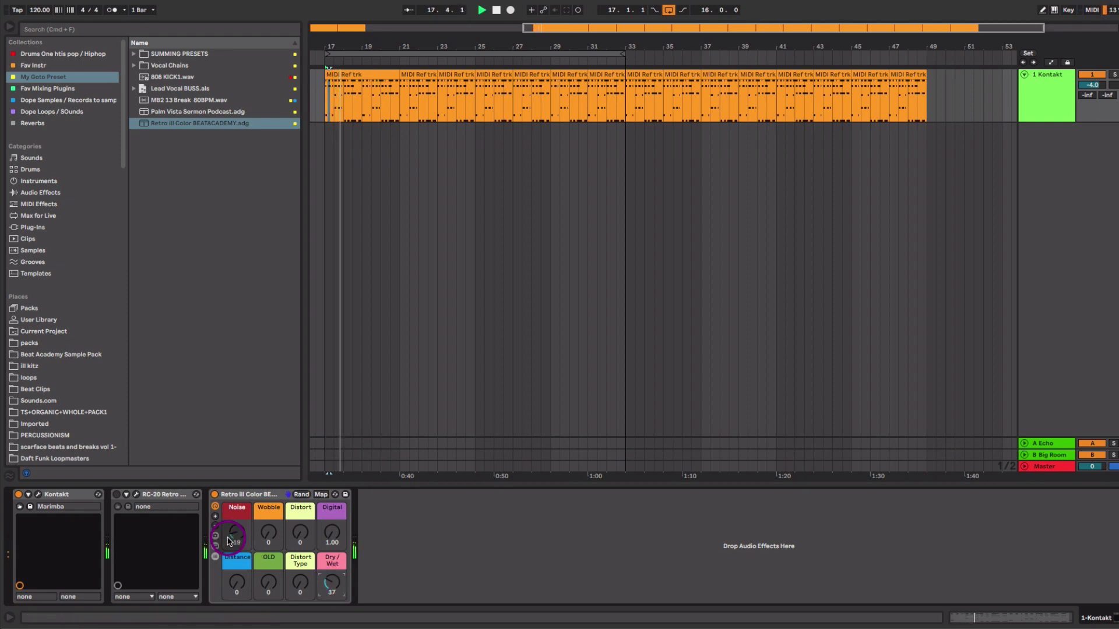
left_click_drag(229, 540, 229, 544)
left_click_drag(300, 532, 300, 518)
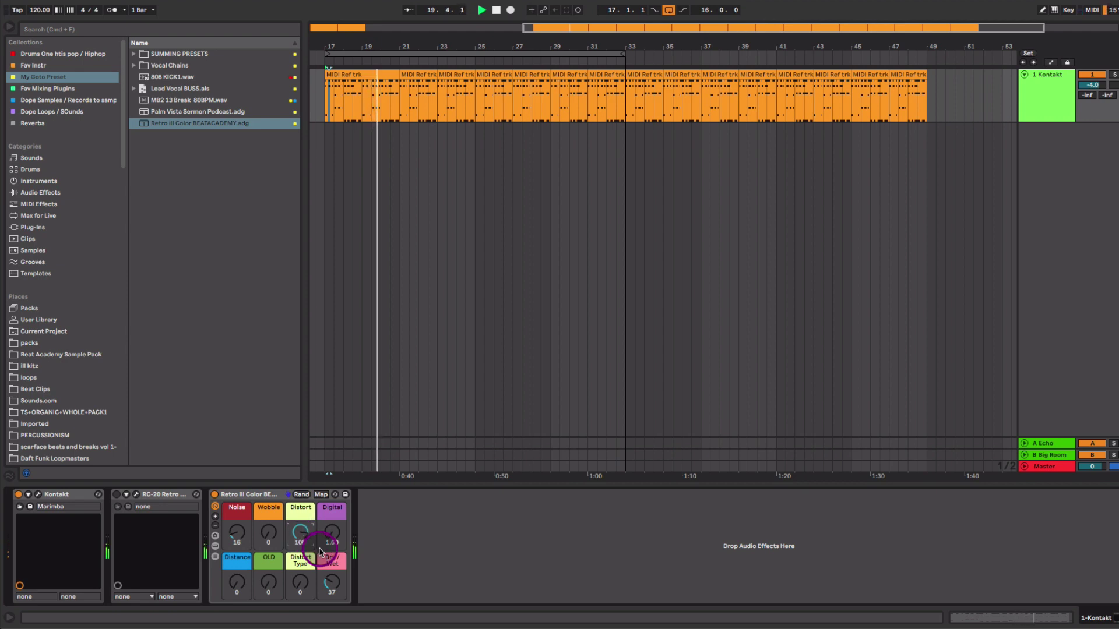
left_click_drag(332, 582, 252, 587)
Step: Set OLD to 76, Distort Type to 21, Noise to 9, and ease Dry/Wet down slightly
left_click(294, 588)
left_click(252, 589)
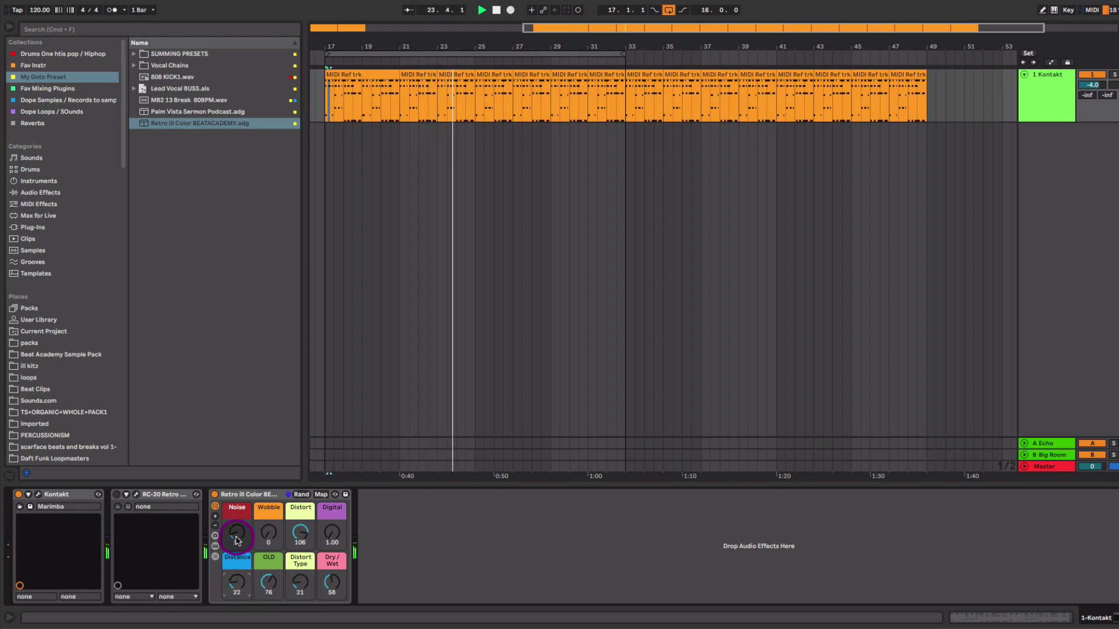
left_click_drag(236, 533, 237, 539)
left_click_drag(334, 594, 334, 597)
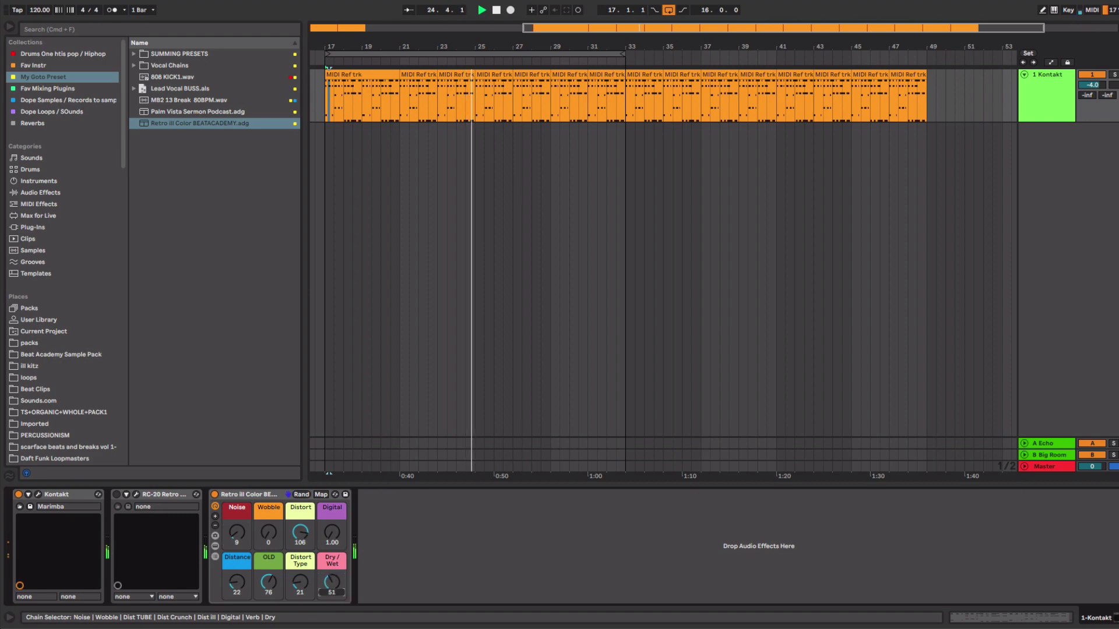
Step: Add Wavetable on a new MIDI track and Alt-drag the first MIDI Ref trk clip onto it
left_click(393, 201)
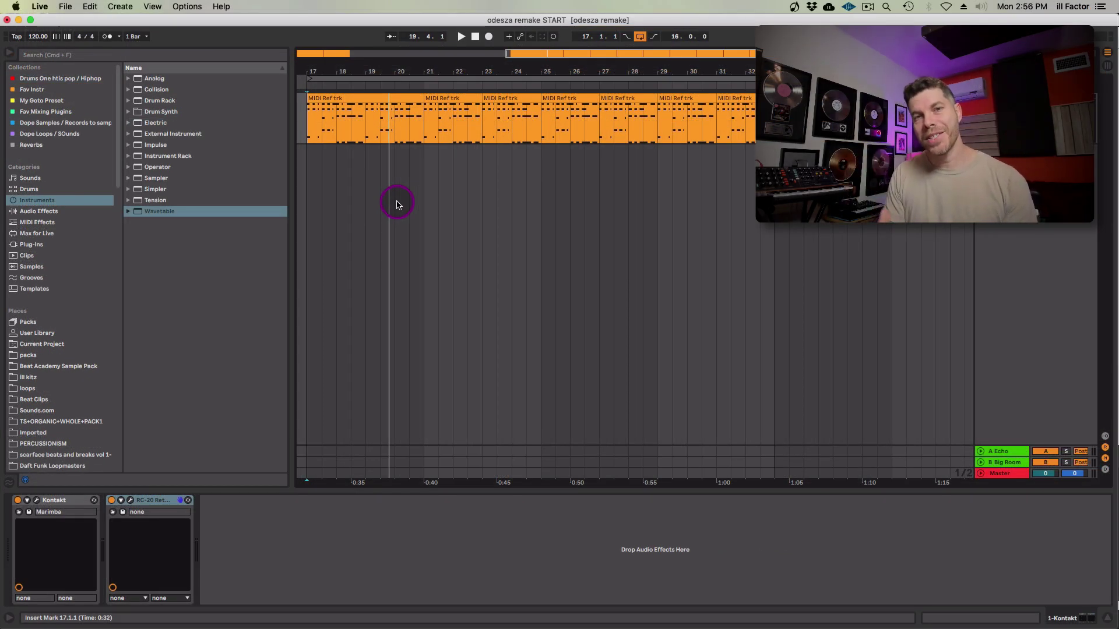
left_click_drag(150, 215, 375, 186)
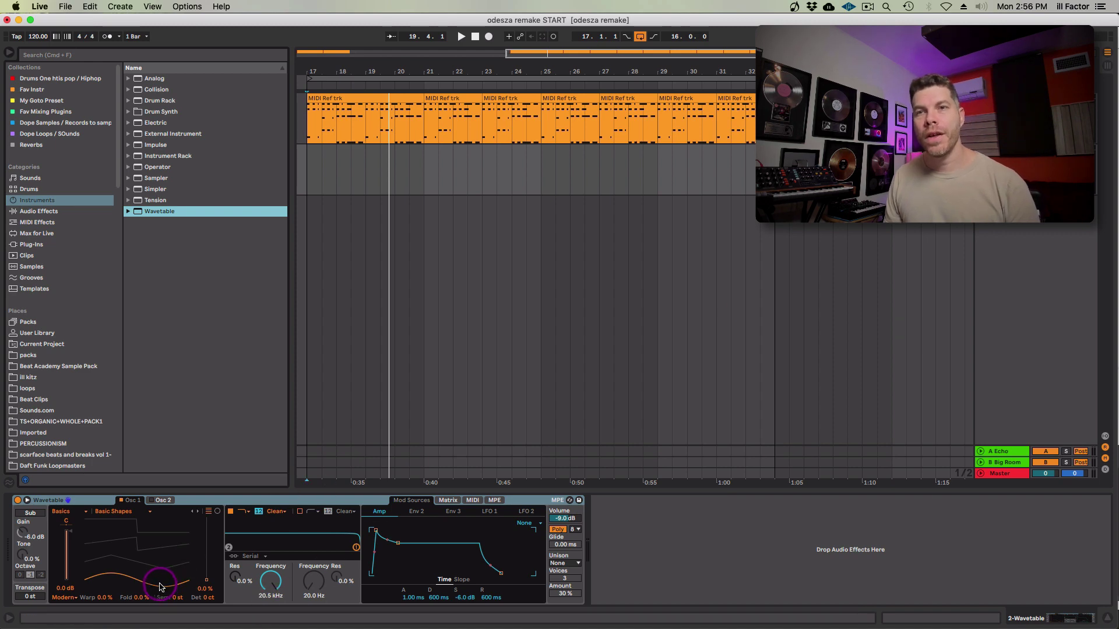
left_click_drag(161, 586, 160, 564)
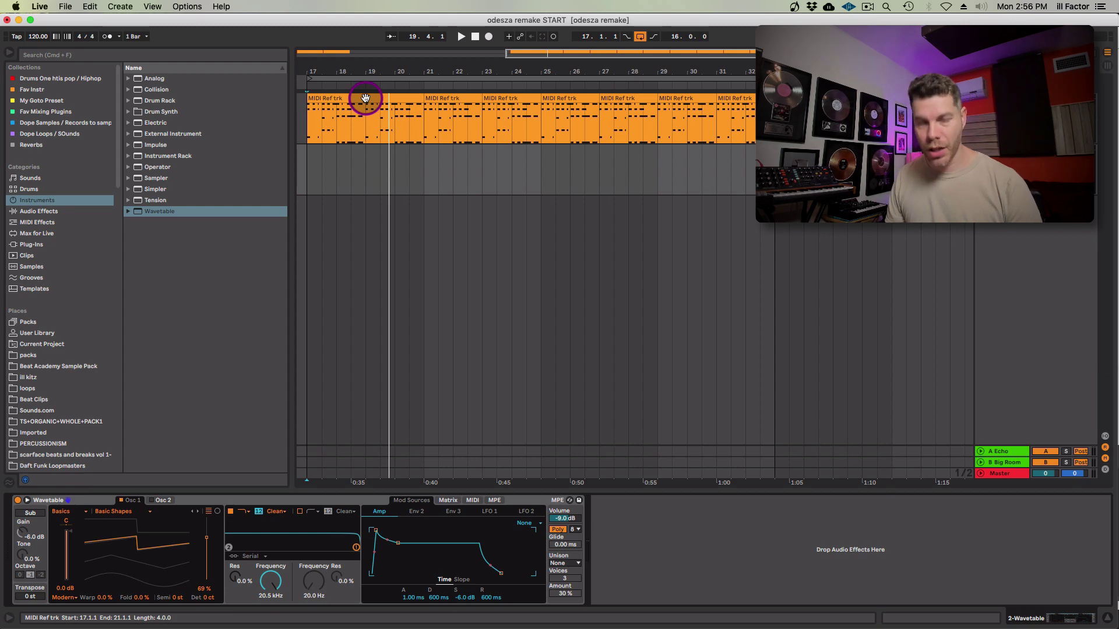
left_click_drag(365, 97, 367, 170)
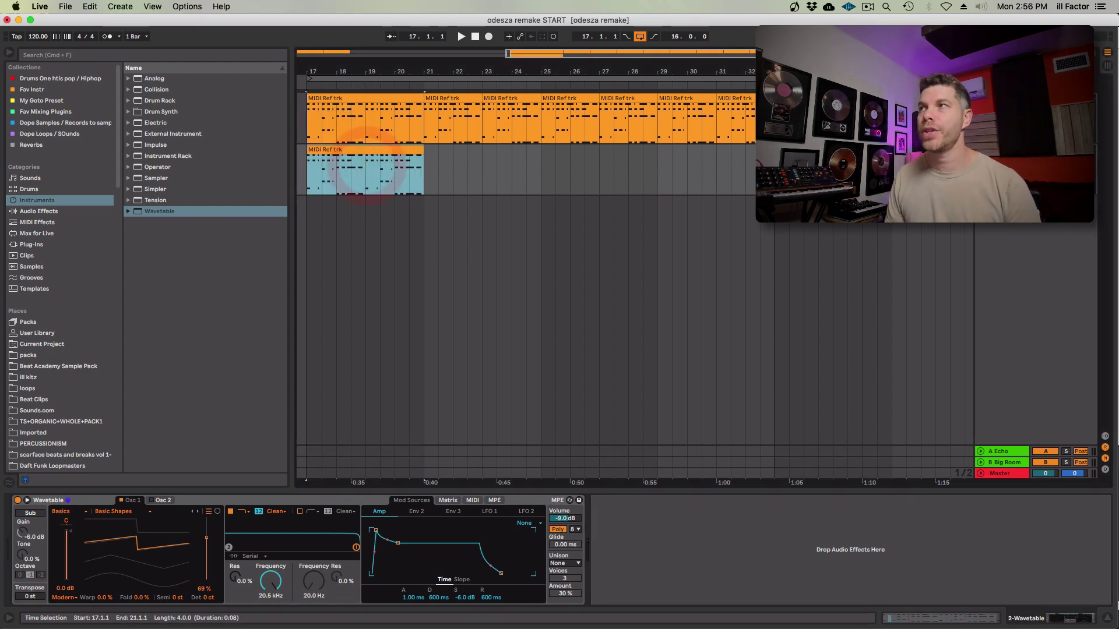
key("space")
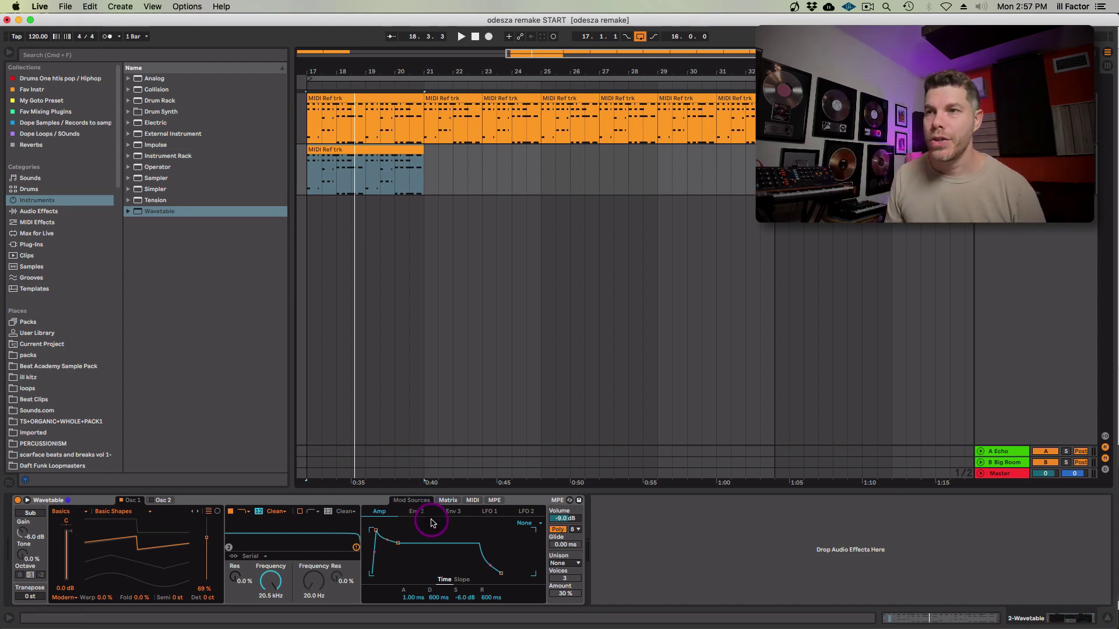
Step: Route Env 2 to Filter 1 Freq at amount 47 and lower the cutoff to 83.6 Hz
left_click(447, 504)
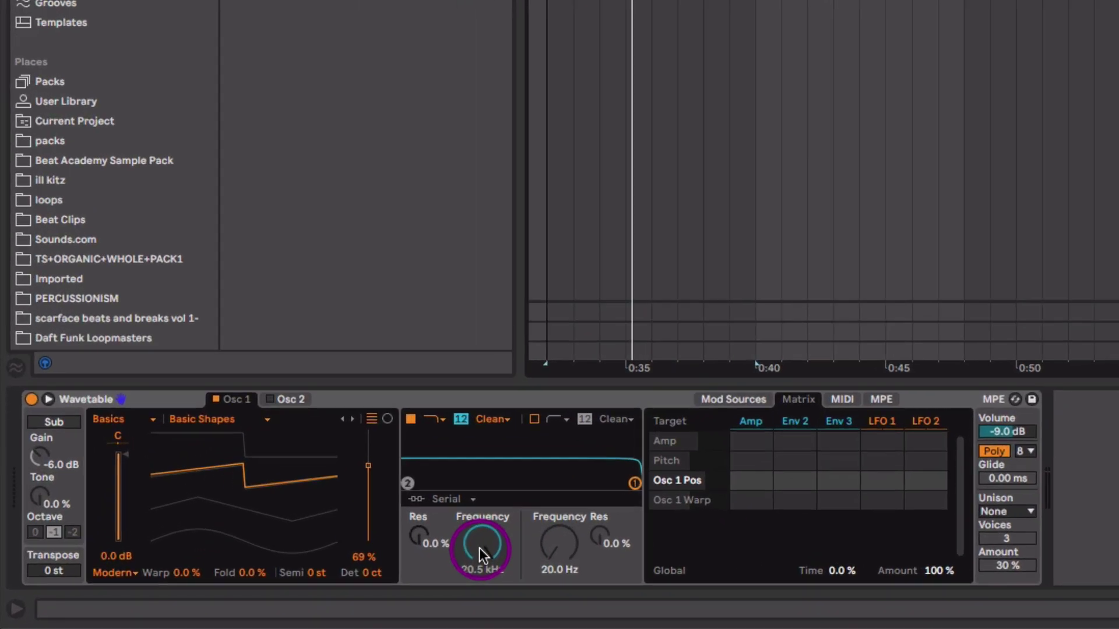
left_click(480, 546)
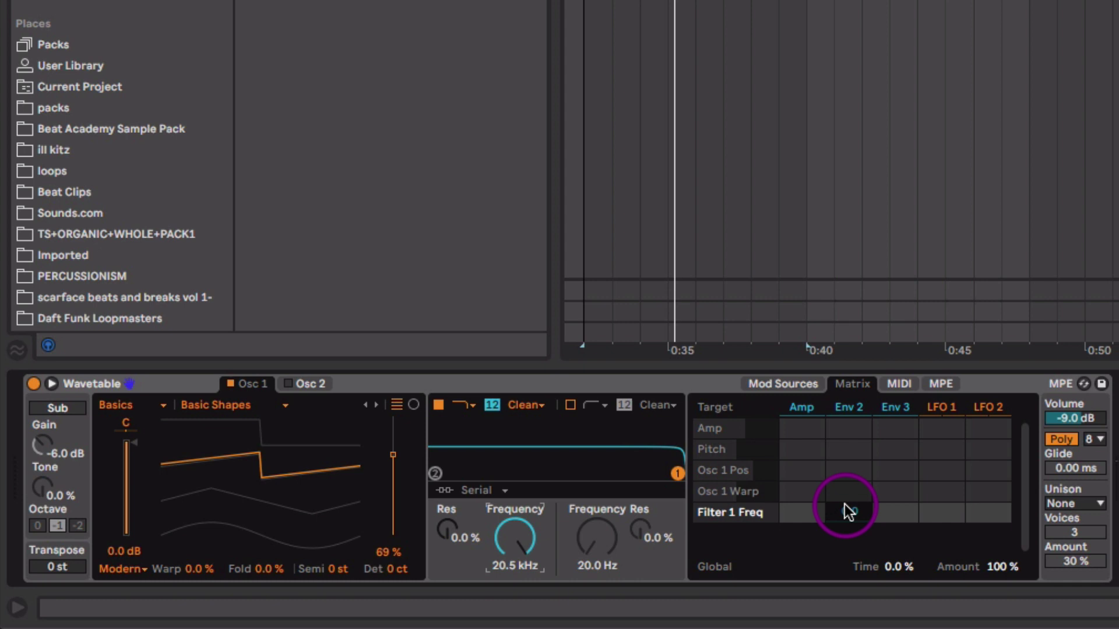
mouse_move(847, 516)
left_mouse_down()
mouse_move(847, 501)
mouse_move(848, 513)
left_mouse_up()
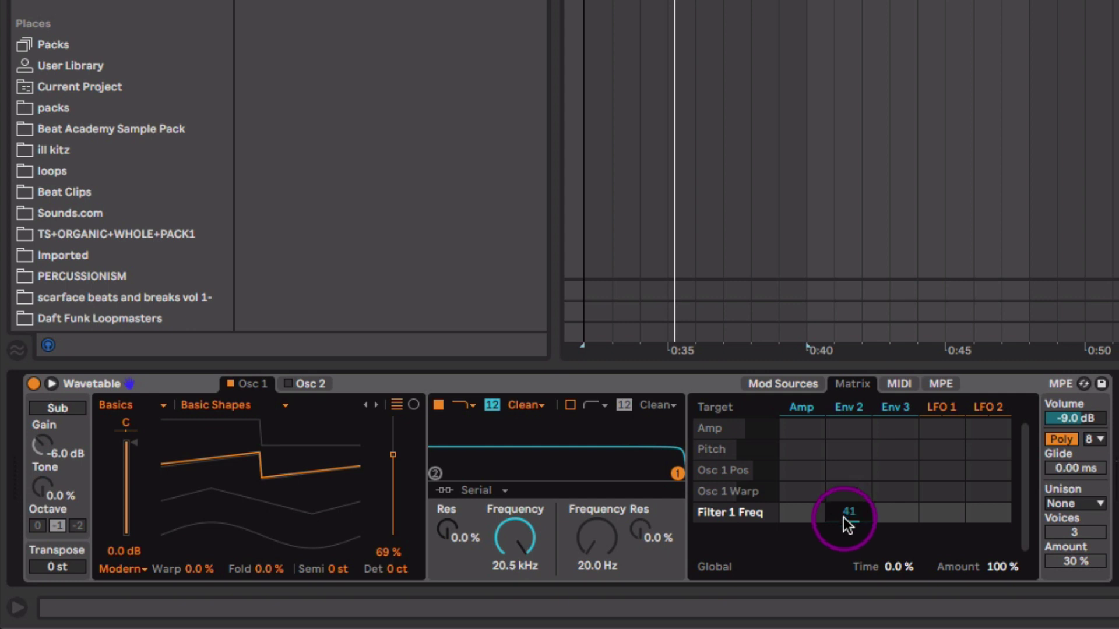
left_click_drag(849, 514, 884, 349)
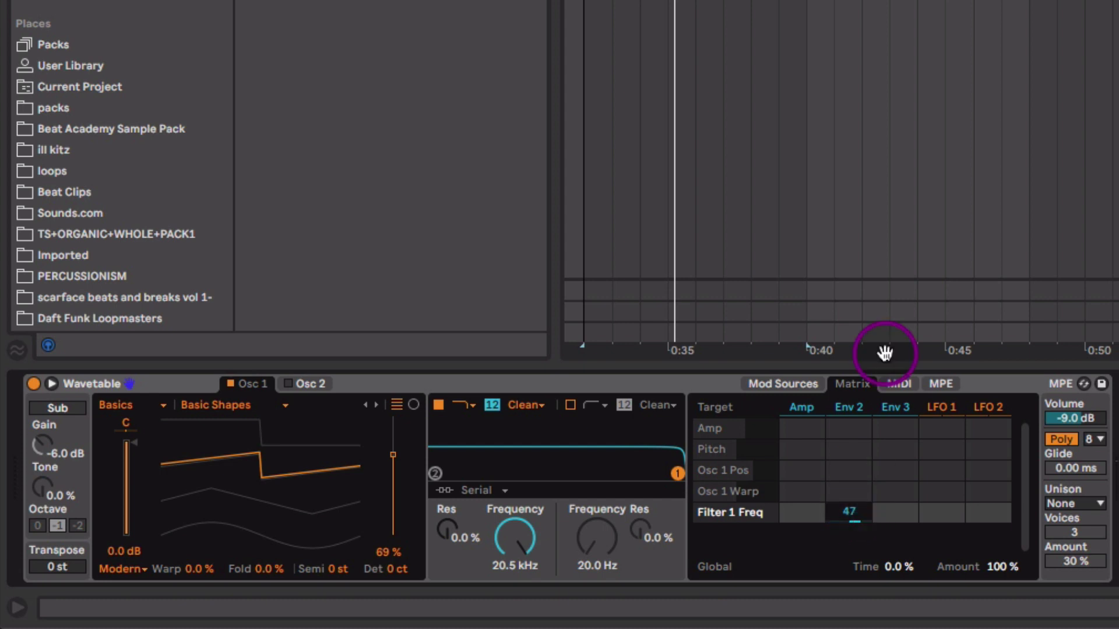
left_click(789, 384)
left_click_drag(514, 537, 513, 628)
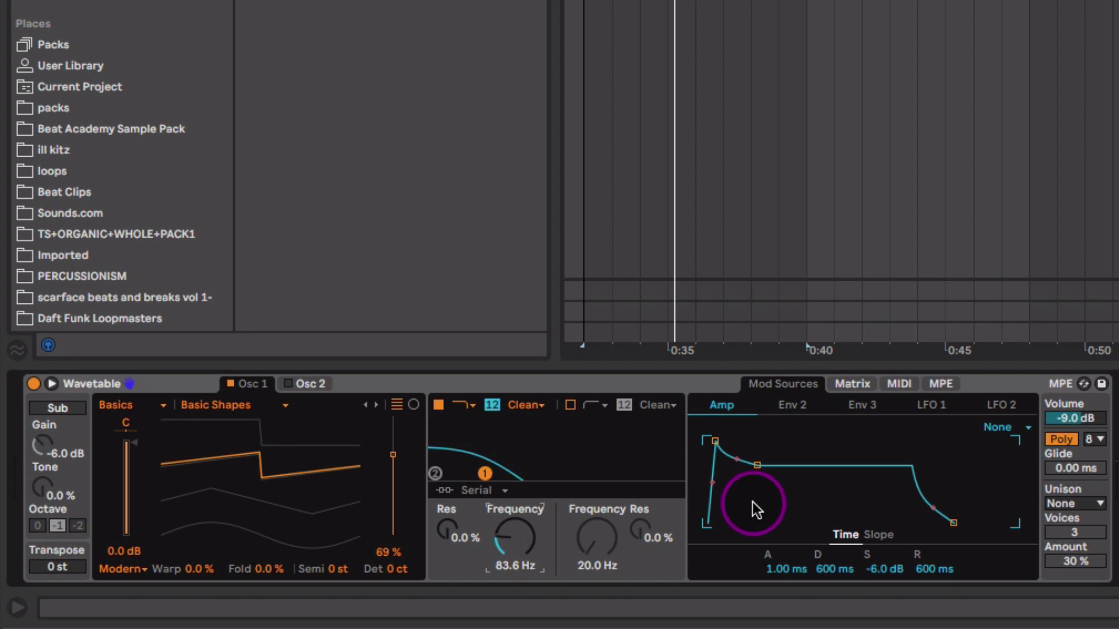
Step: Set Env 2's sustain to 0% and its decay to 546 ms
left_click(788, 420)
left_click(879, 570)
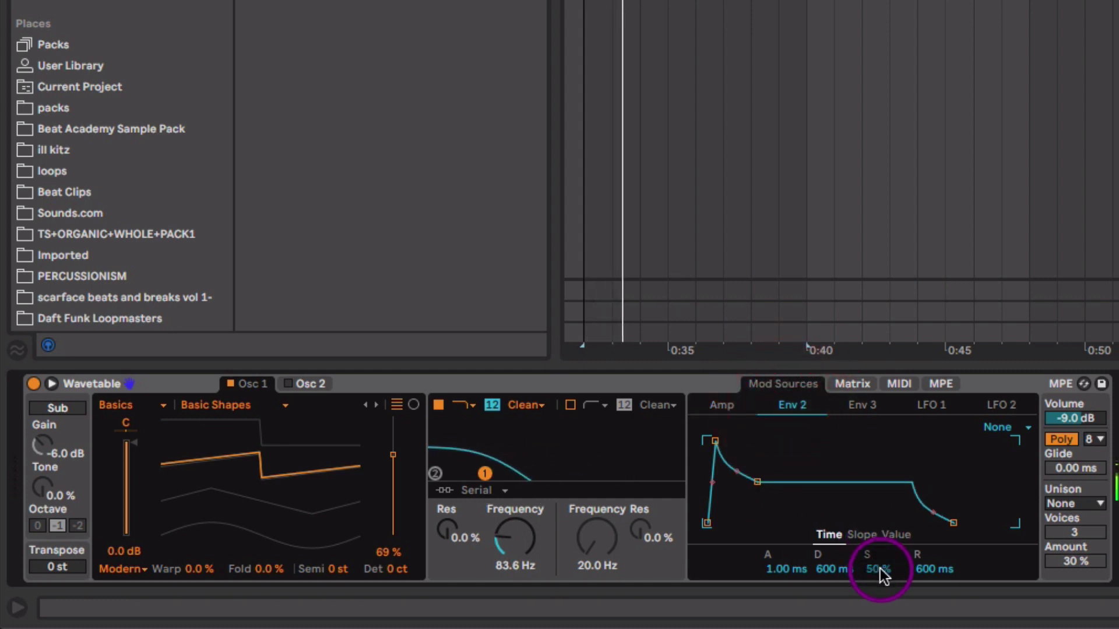
left_click_drag(878, 570, 935, 580)
left_click(825, 570)
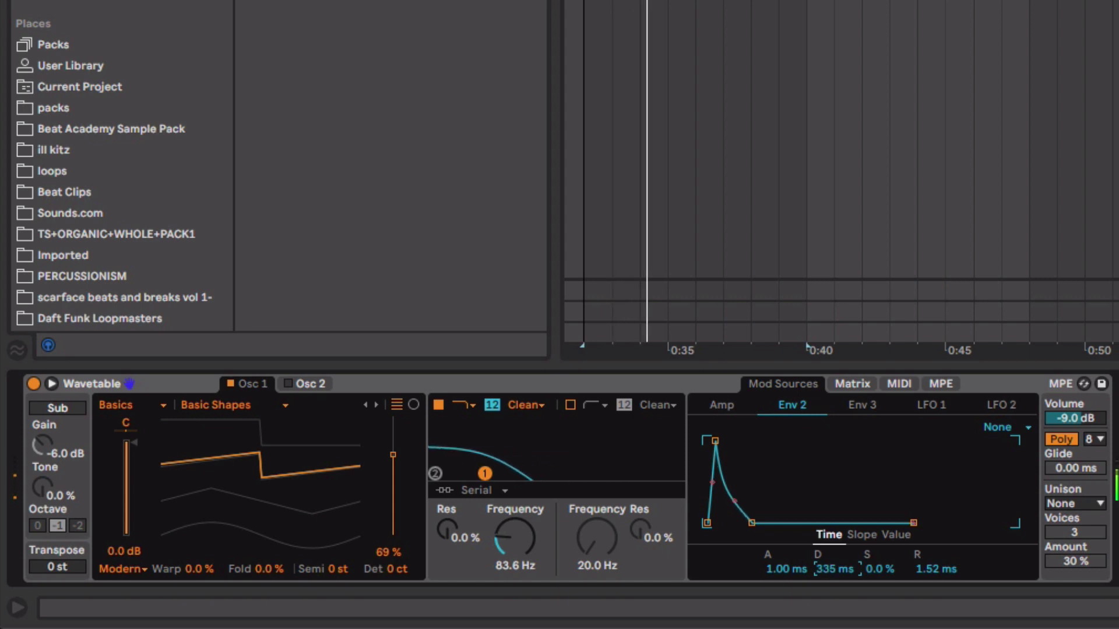
left_click_drag(824, 571, 824, 560)
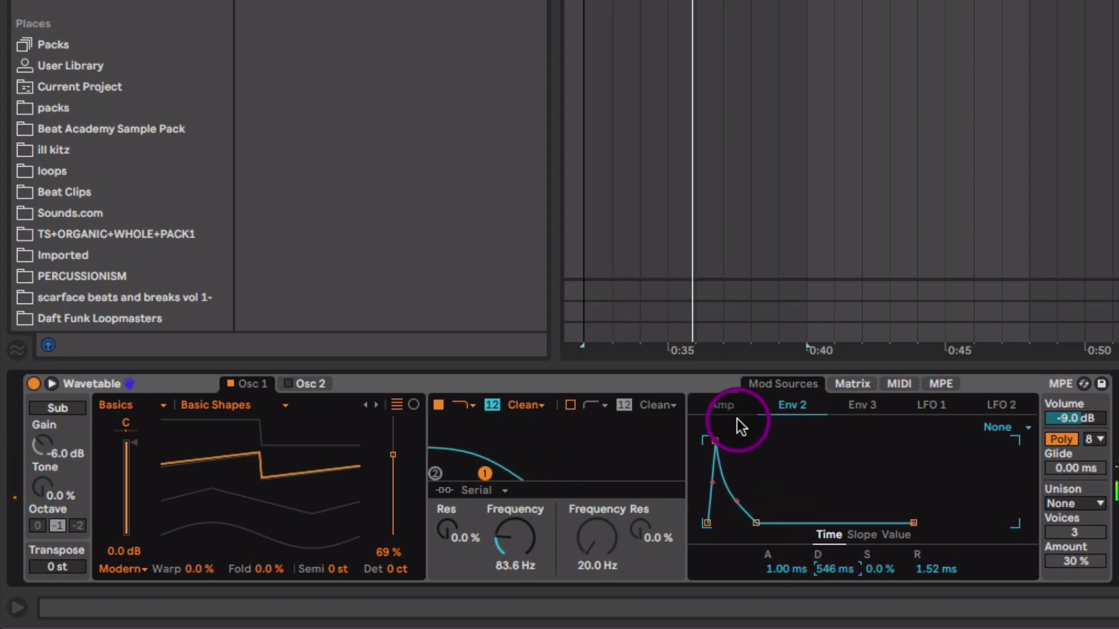
left_click(723, 405)
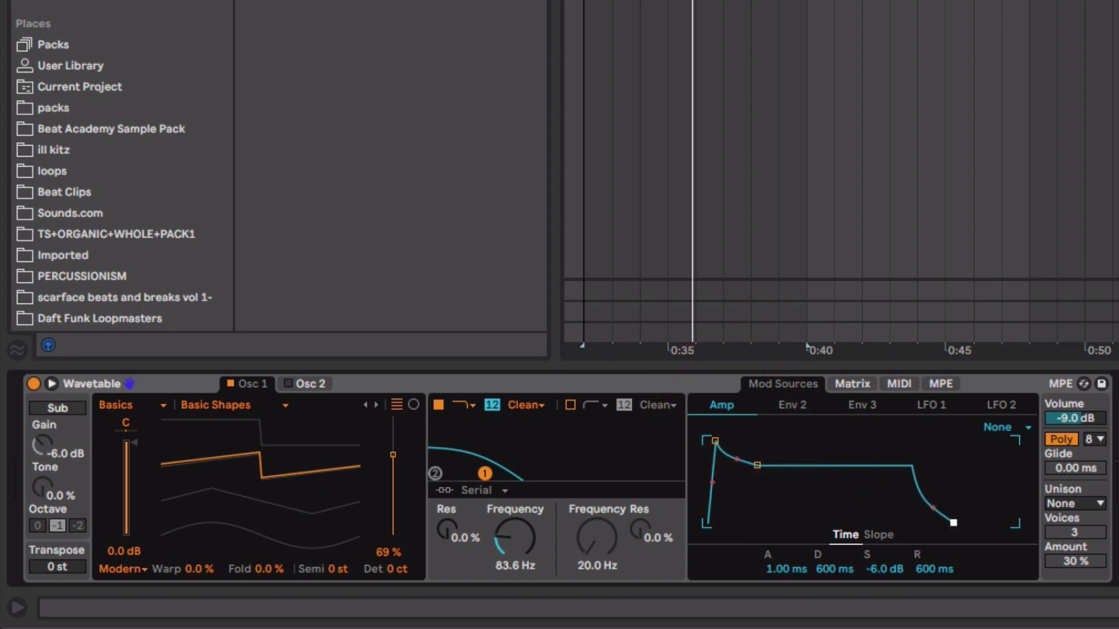
Step: Set the Wavetable amp release to 66.9 ms and the attack to 5.79 ms
left_click_drag(939, 523, 935, 521)
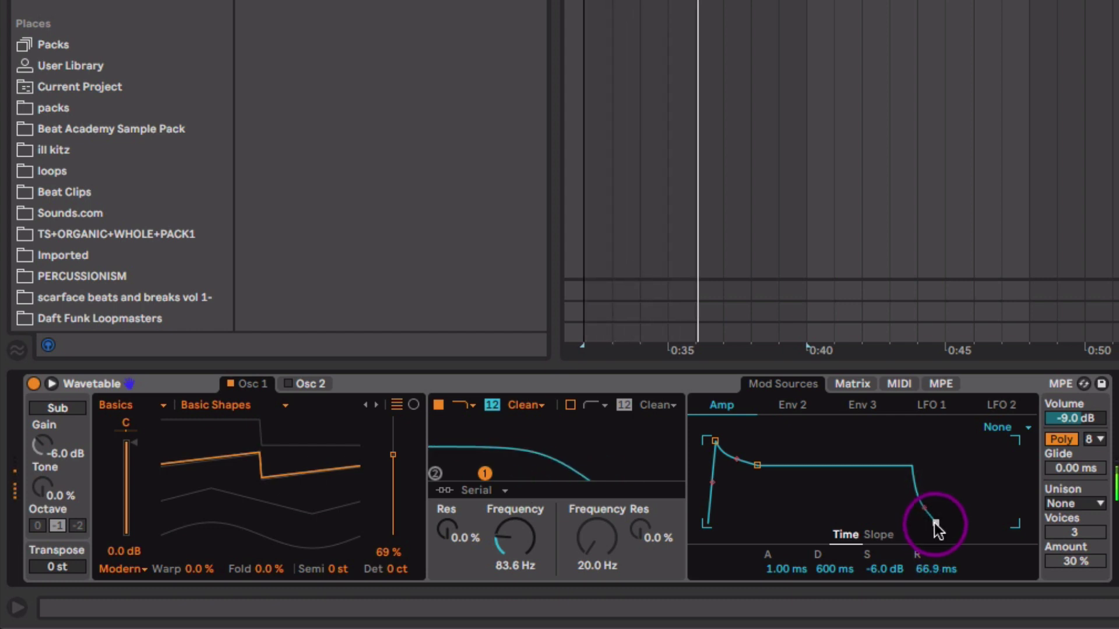
left_click_drag(715, 442, 720, 443)
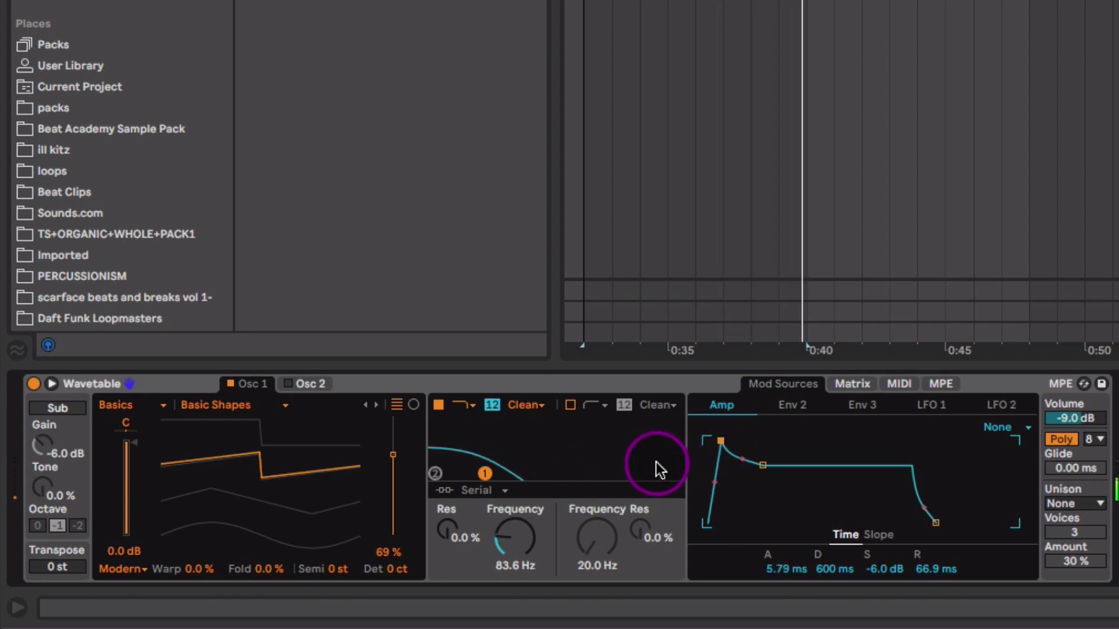
Step: Enable Wavetable's second oscillator, transposed -12 semitones at -15 dB
left_click(314, 385)
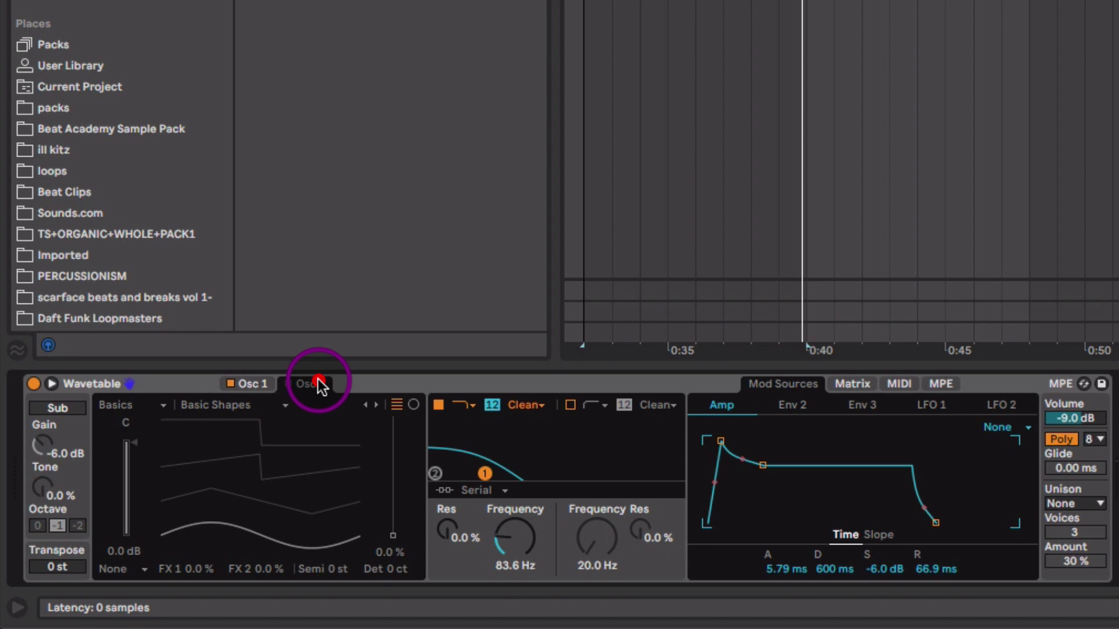
left_click(287, 383)
left_click_drag(282, 542, 167, 541)
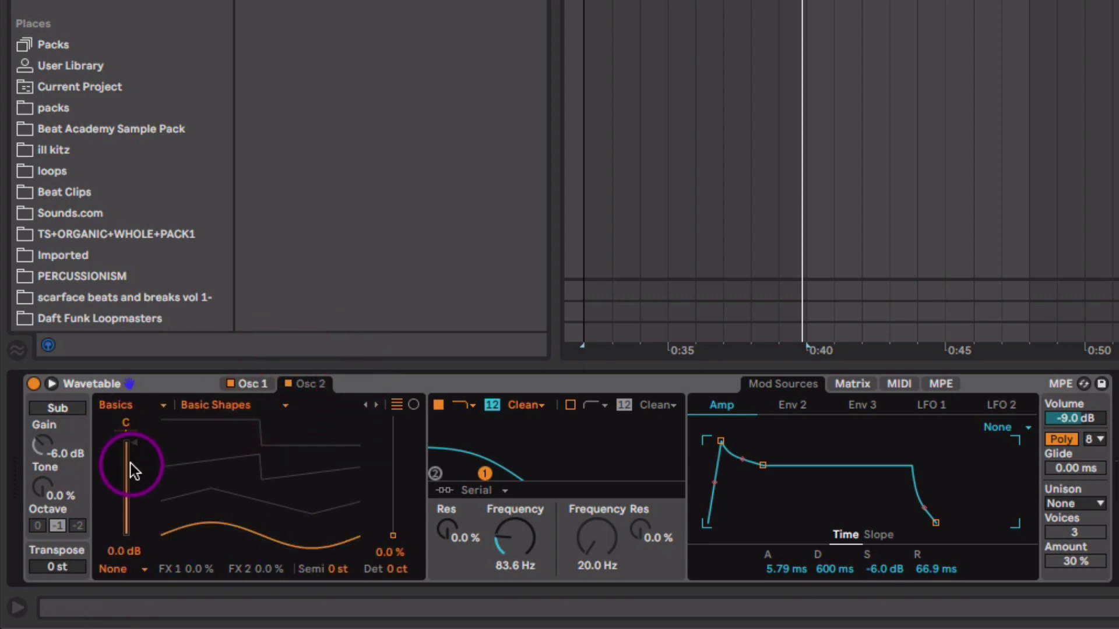
mouse_move(133, 470)
left_mouse_down()
mouse_move(133, 504)
mouse_move(129, 488)
left_mouse_up()
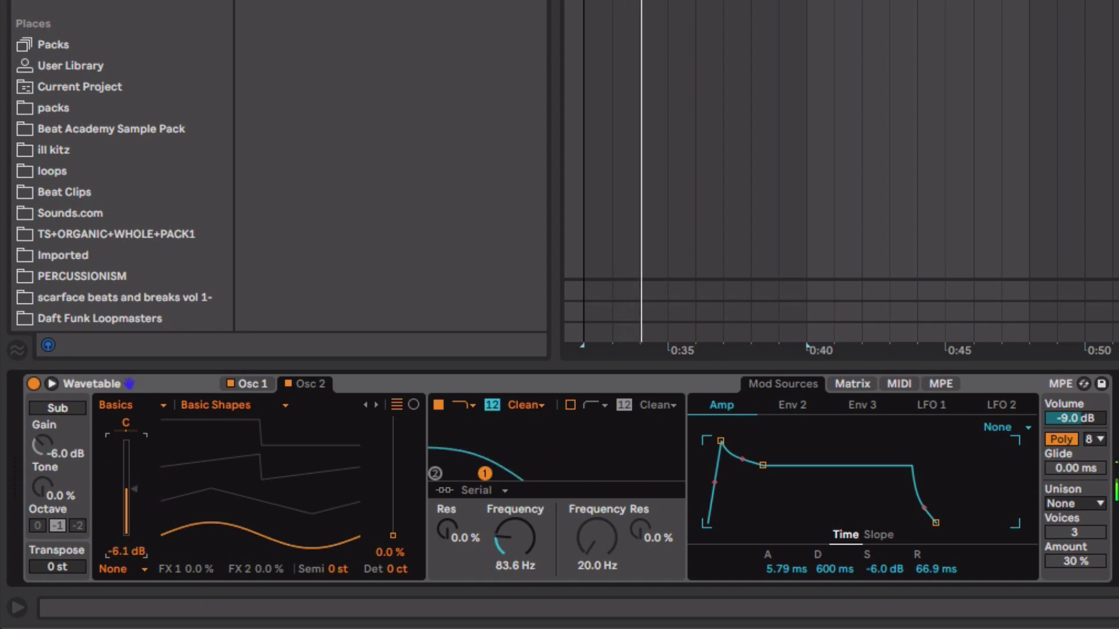
left_click(340, 567)
type("-")
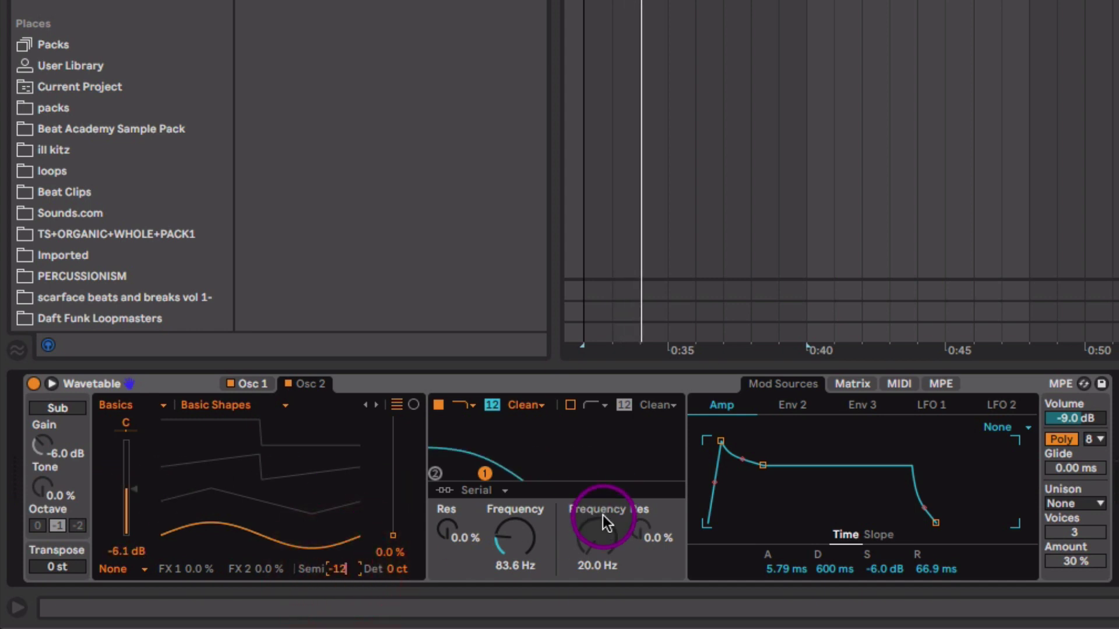
type("12")
key("Return")
left_click_drag(117, 496, 131, 551)
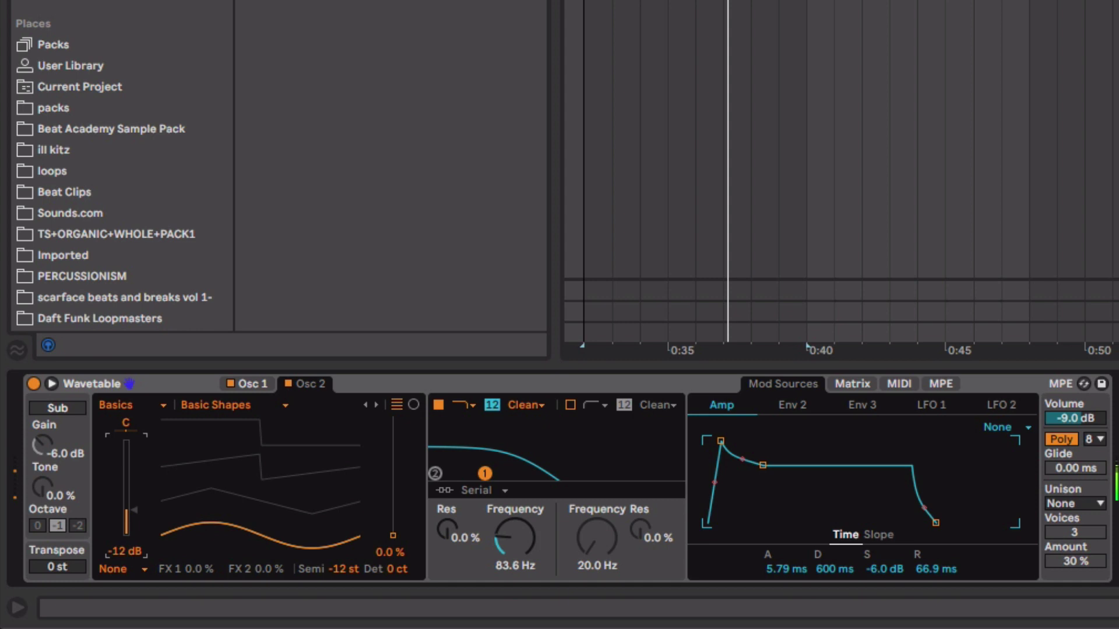
left_click_drag(125, 512, 125, 517)
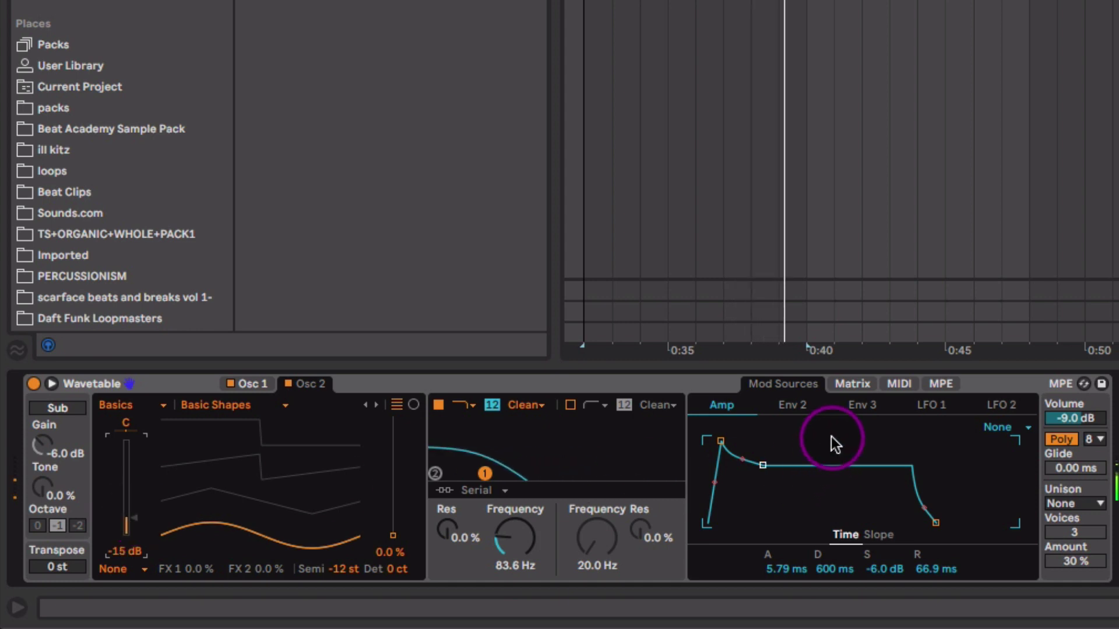
Step: Choose Classic unison at 7%, and set filter resonance to 14% and cutoff to 153 Hz
left_click(1094, 505)
left_click(1079, 406)
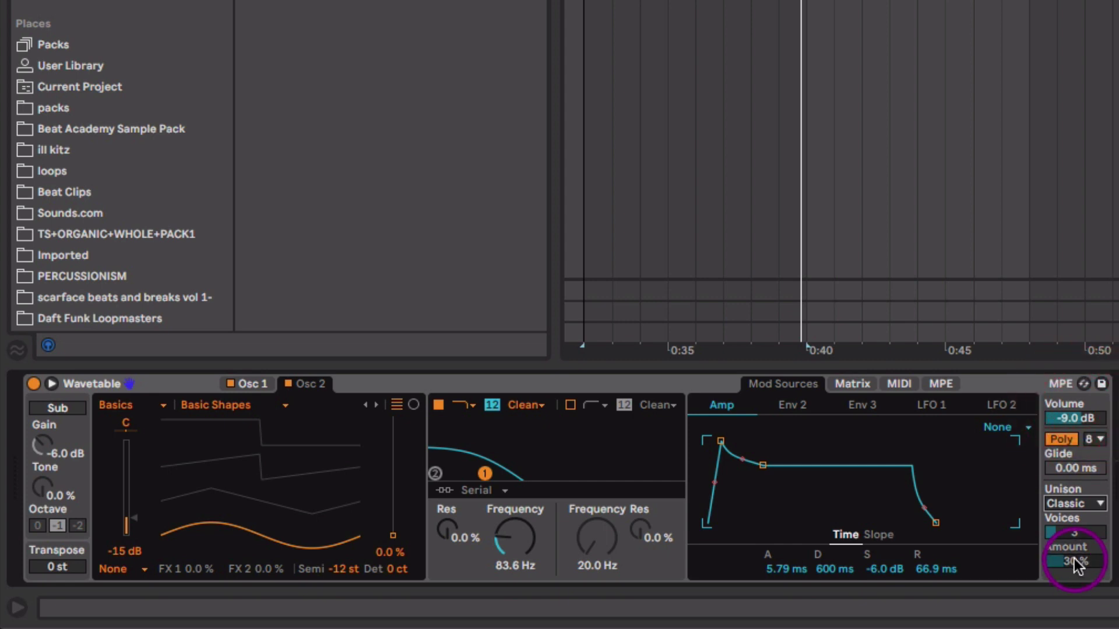
left_click_drag(1075, 558, 1075, 566)
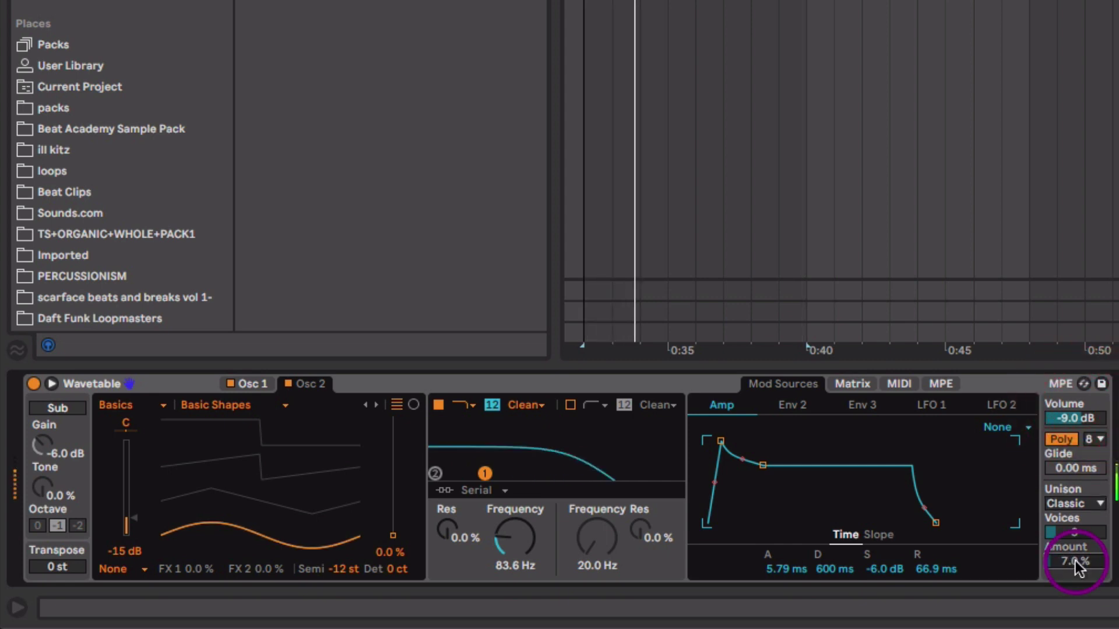
left_click_drag(457, 557, 464, 511)
left_click(544, 554)
left_click_drag(522, 547, 523, 548)
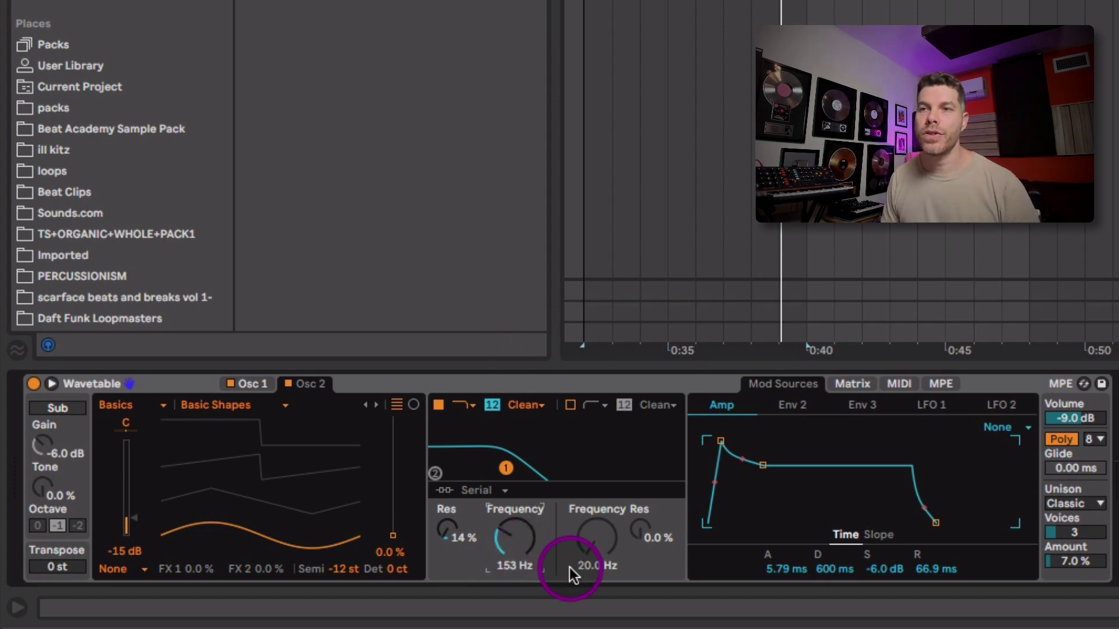
Step: Automate the Wavetable filter cutoff, ramping it up from bar 17 toward the clip end
right_click(522, 536)
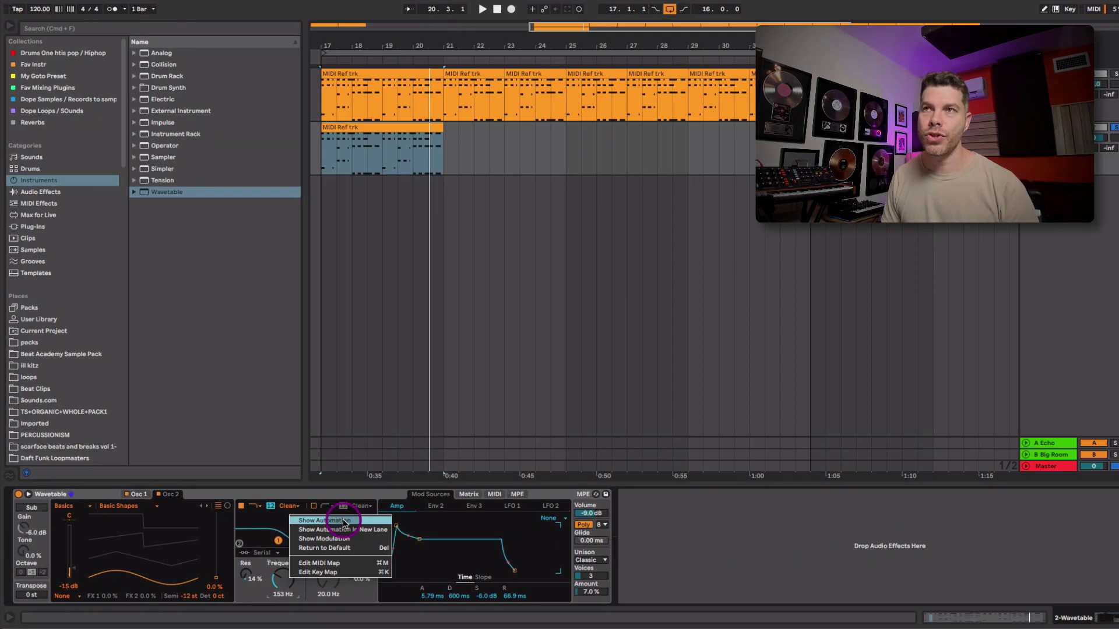
left_click(343, 521)
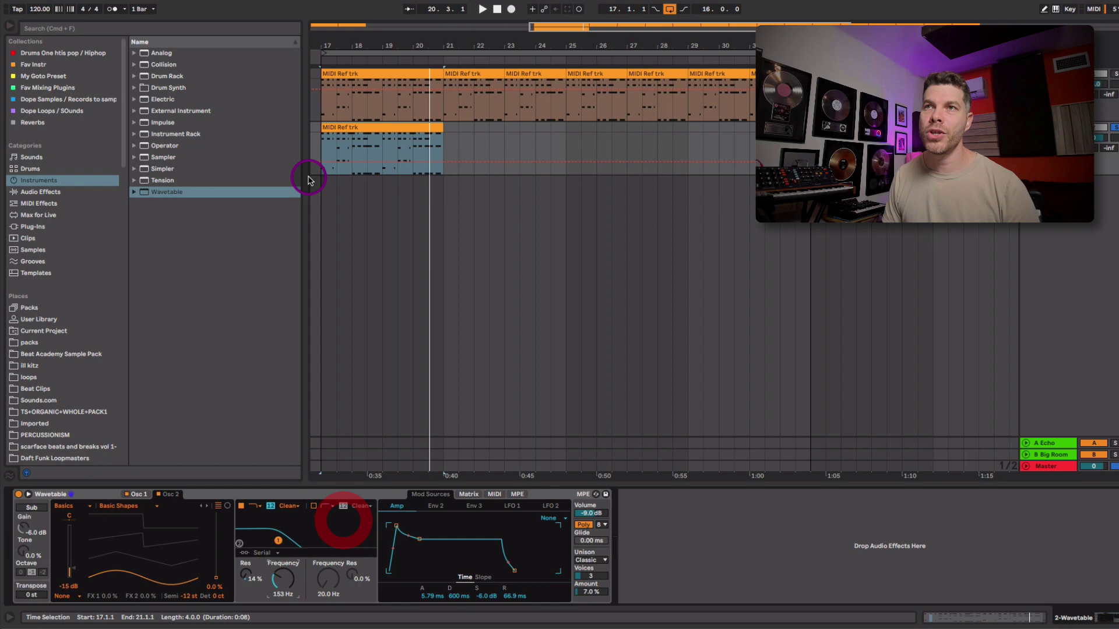
left_click(437, 176)
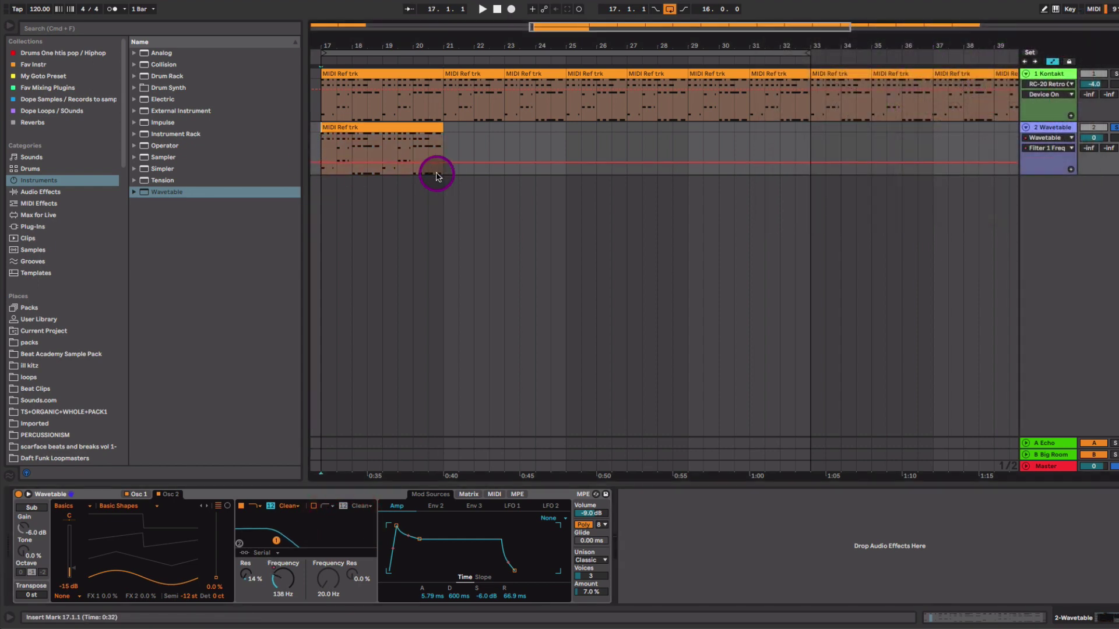
left_click_drag(447, 165, 446, 140)
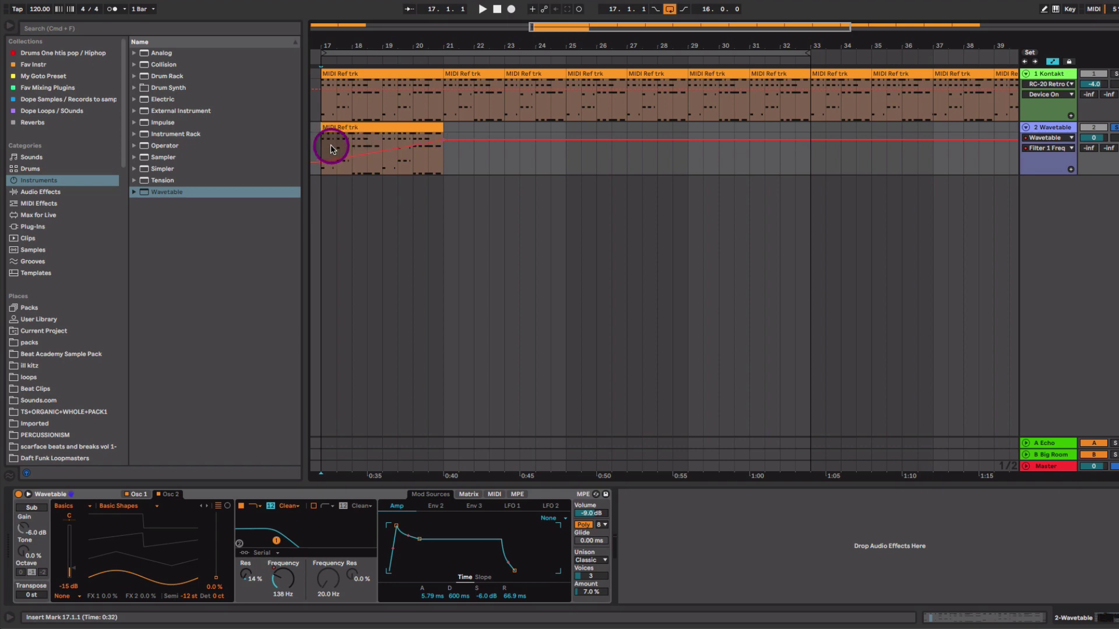
key("space")
left_click_drag(357, 147, 439, 144)
left_click(531, 577)
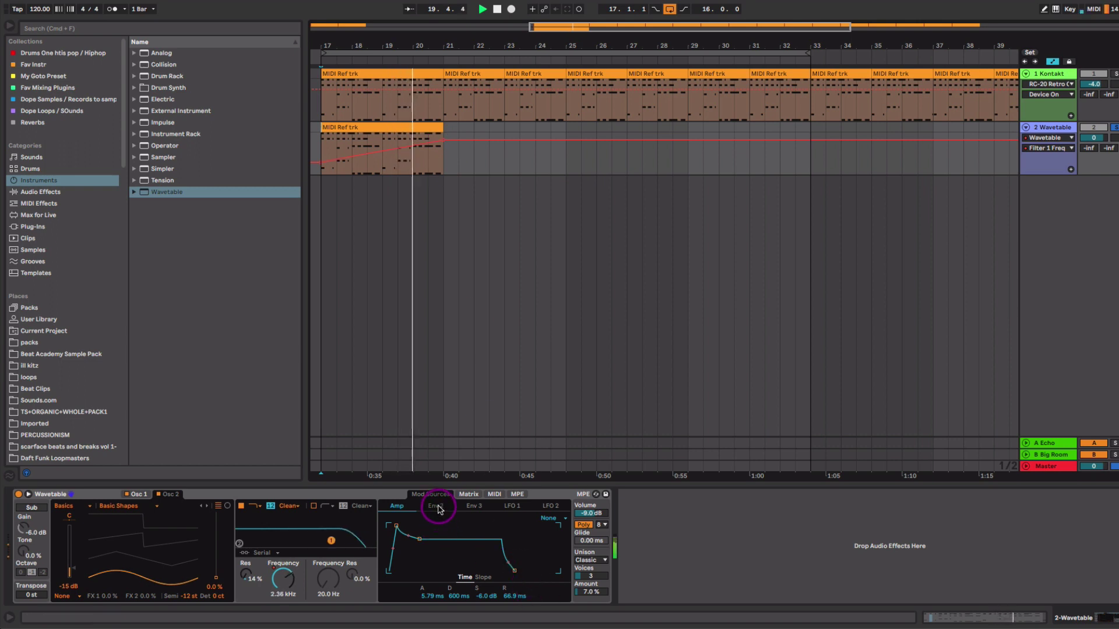
Step: Lengthen the amp envelope's release while replaying from bar 19
left_click(437, 506)
left_click(397, 506)
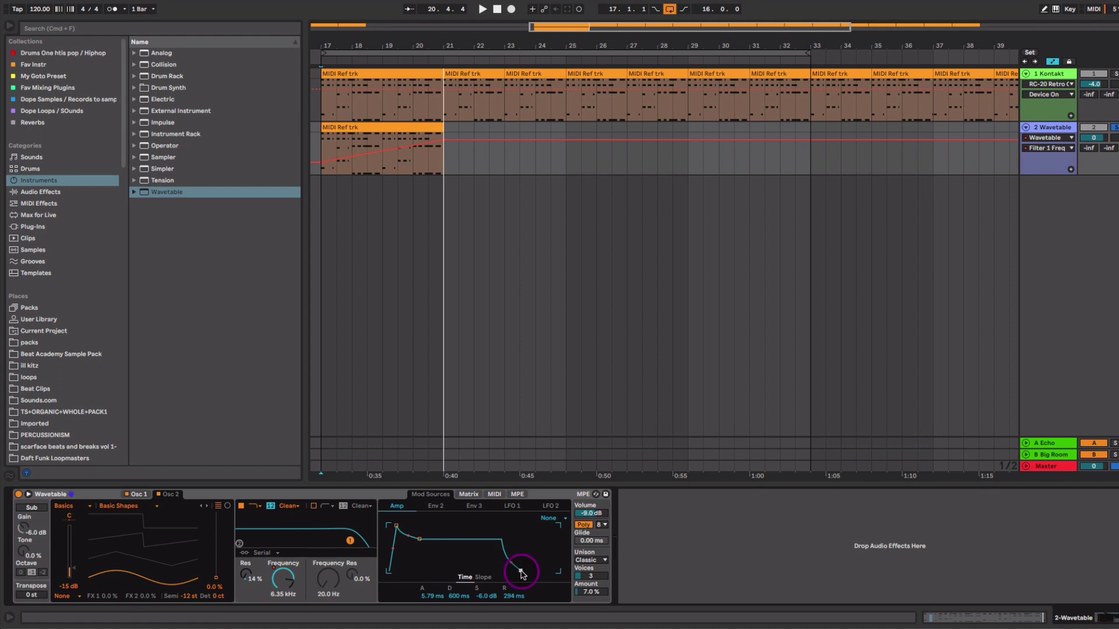
left_click(382, 165)
left_click_drag(521, 570, 534, 573)
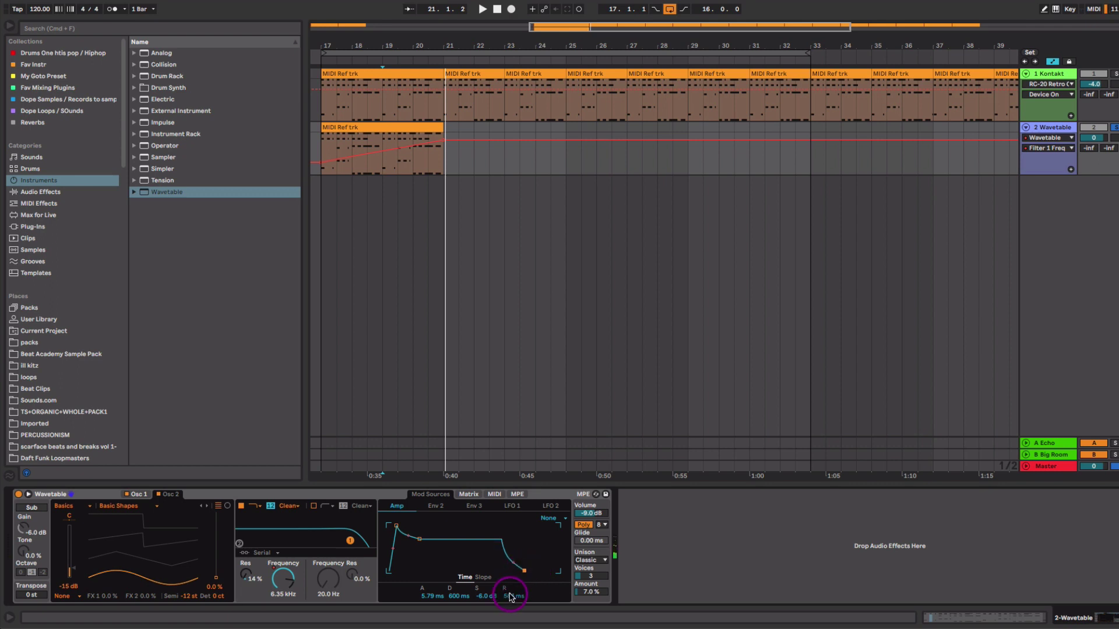
Step: Draw an Amp Release automation ramp in the track's lane, lowering the end breakpoint during playback
right_click(510, 596)
left_click(539, 534)
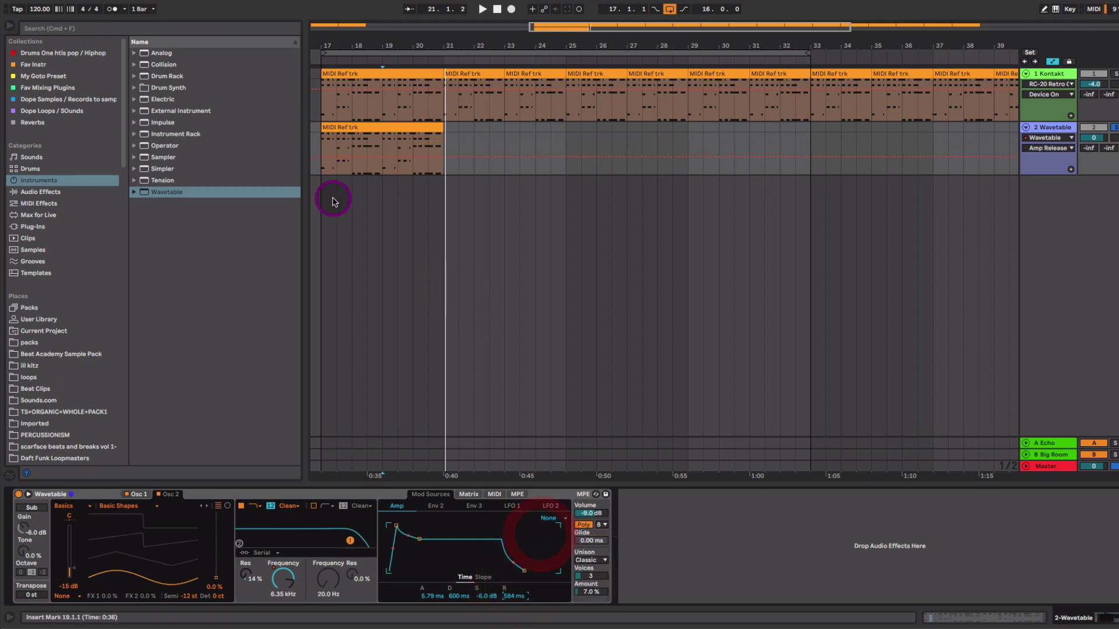
left_click_drag(325, 155, 441, 145)
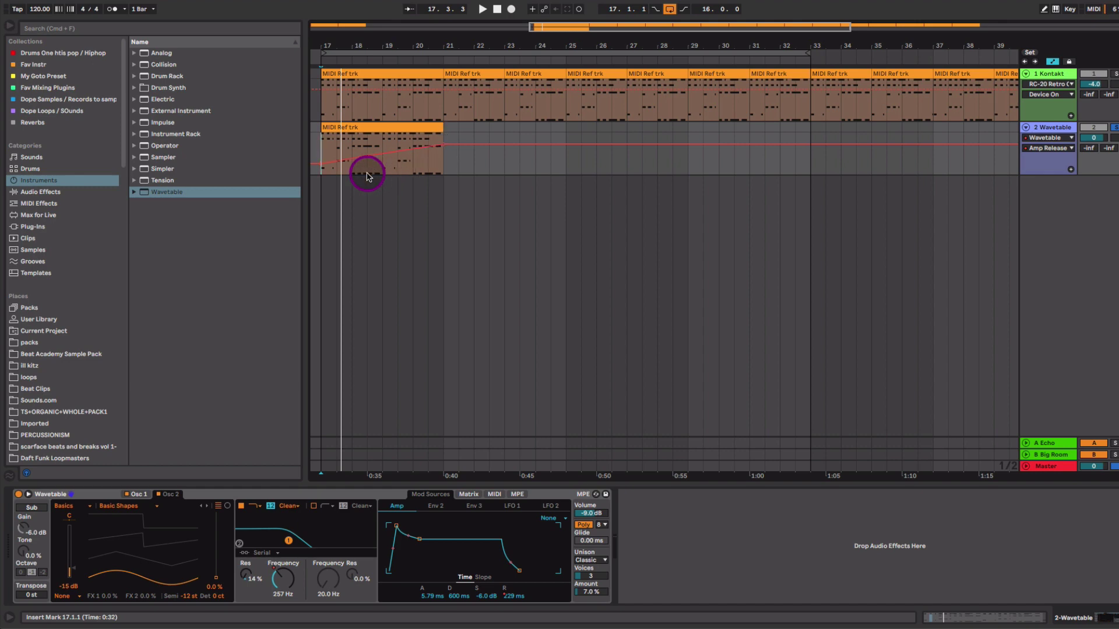
key("space")
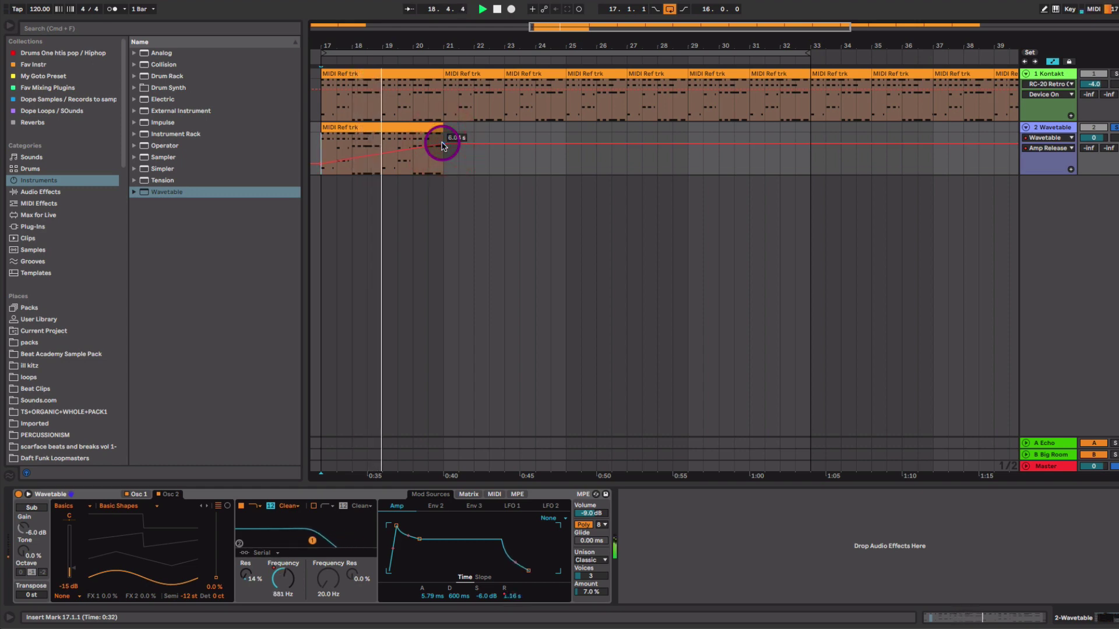
left_click_drag(442, 146, 443, 155)
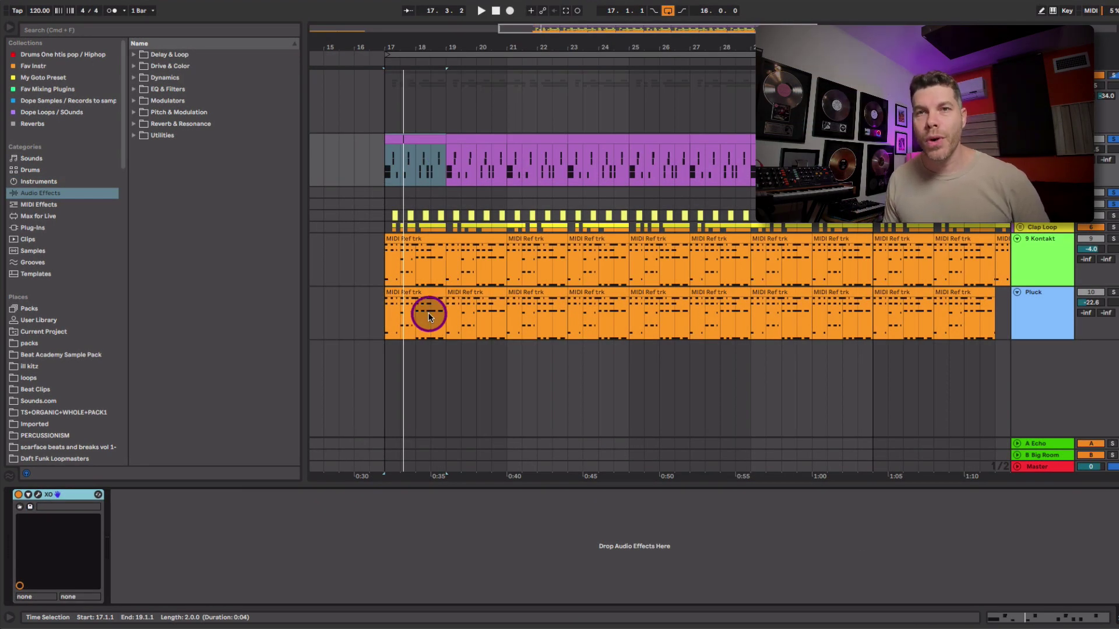
Step: Open the XLN Audio XO plugin window and zoom into its sample Space view
left_click(37, 495)
left_click(37, 495)
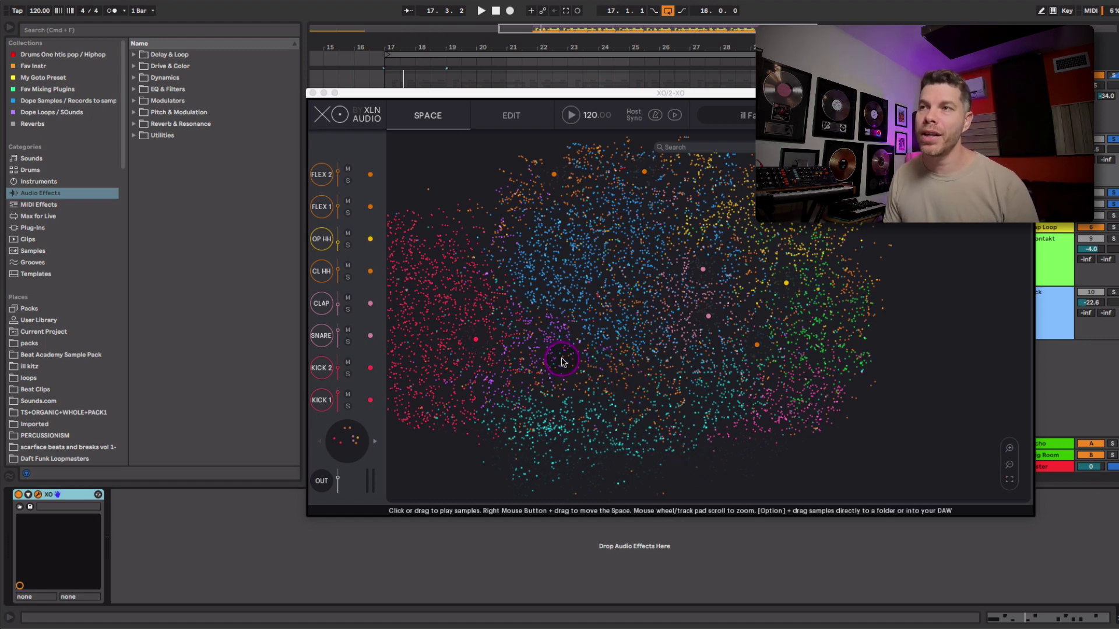
scroll(644, 369, "up", 3)
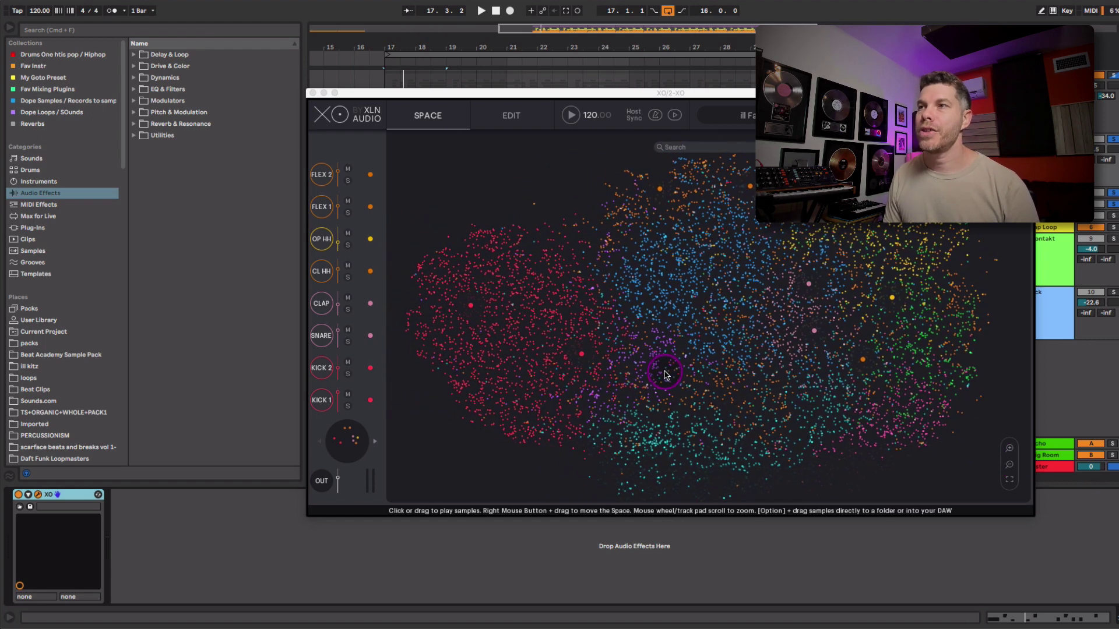
Step: Audition samples across the cloud, including BeatWeirdness_Clap_06.wav, and bring up search and filter
left_click(656, 367)
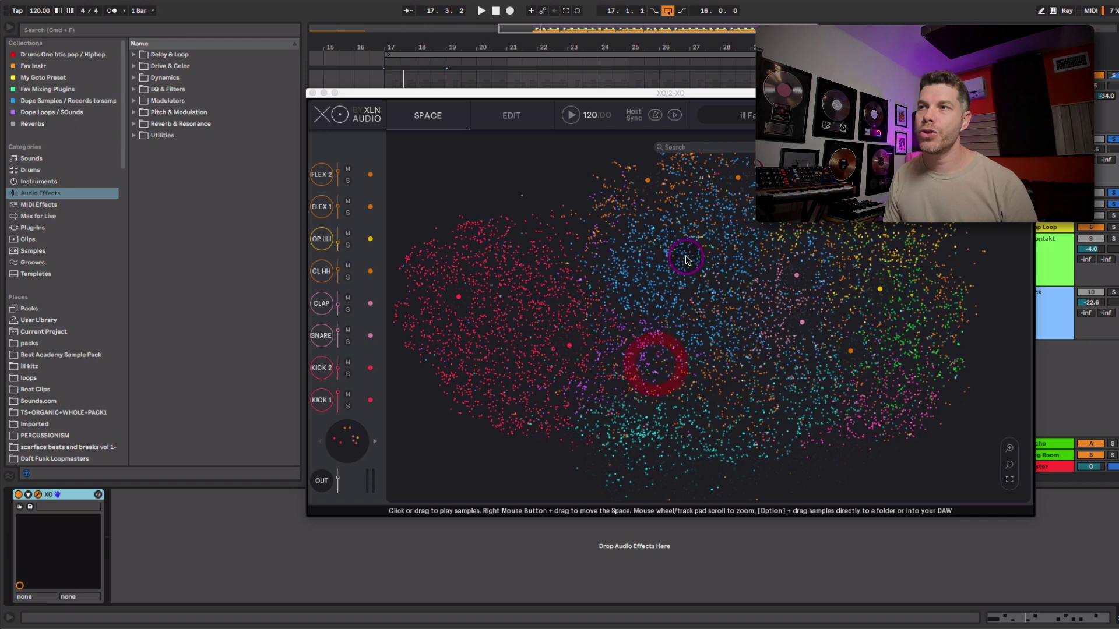
left_click(658, 301)
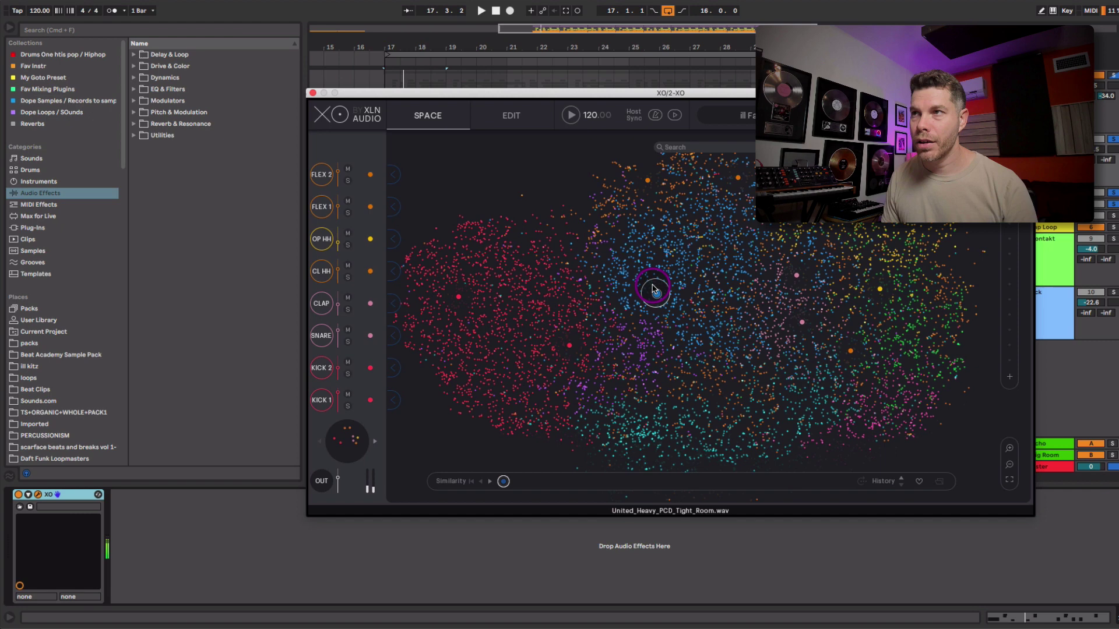
mouse_move(600, 294)
left_mouse_down()
mouse_move(632, 408)
mouse_move(735, 330)
mouse_move(741, 276)
mouse_move(766, 260)
left_mouse_up()
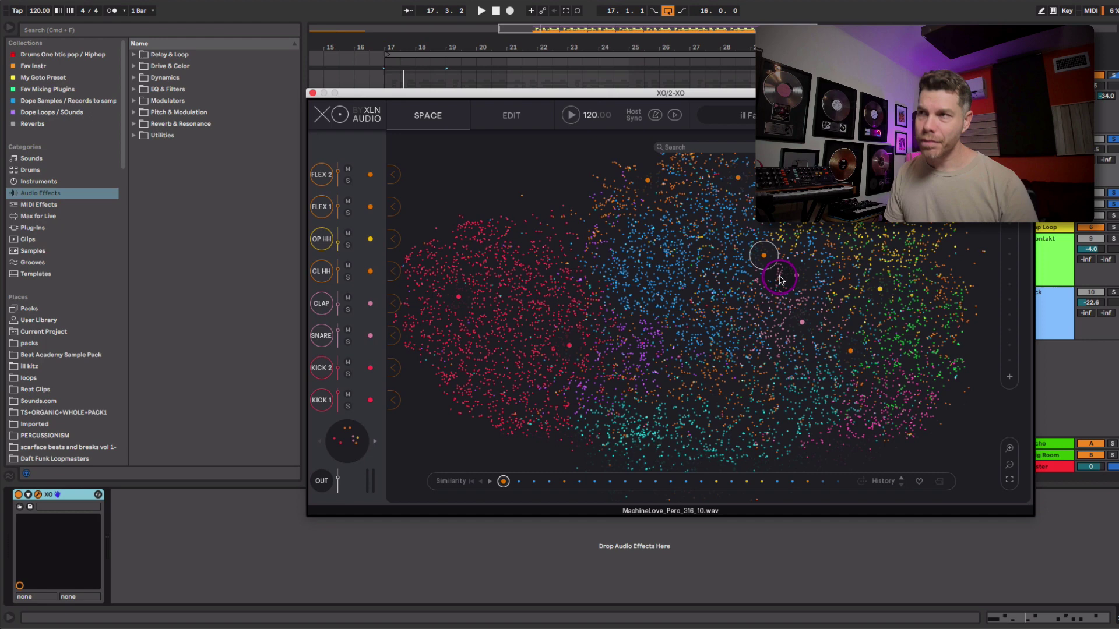
left_click(779, 292)
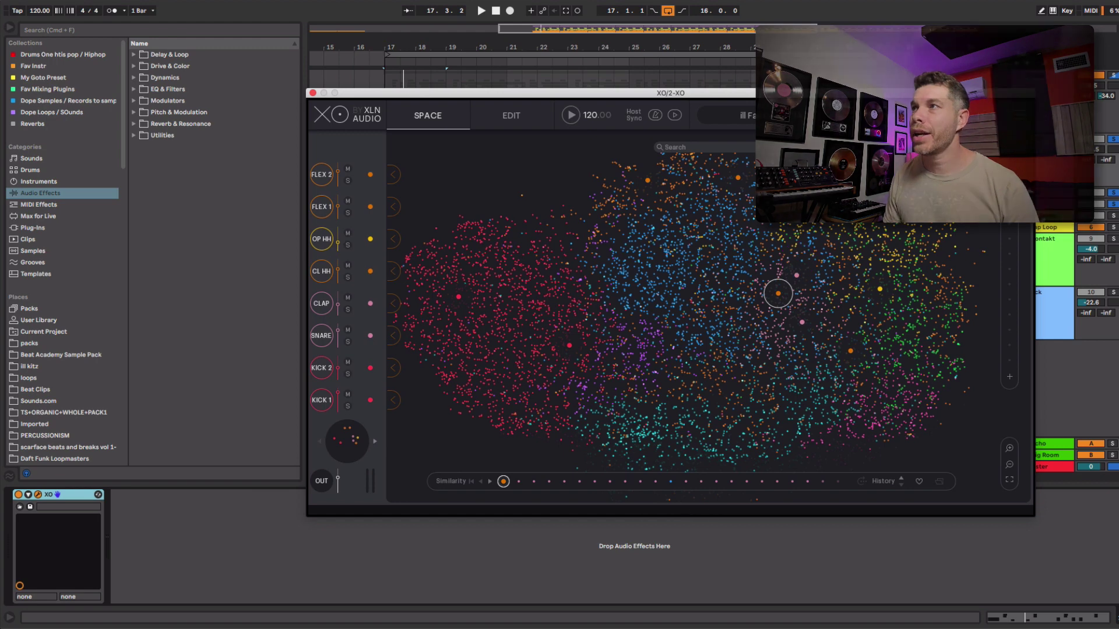
left_click(960, 113)
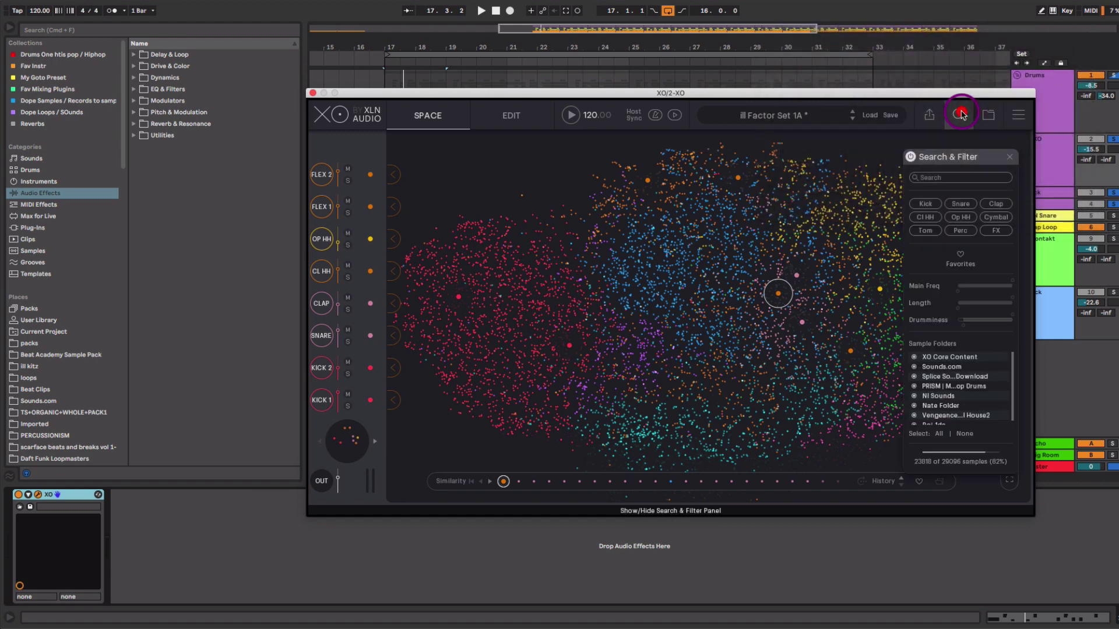
Step: Filter the map to claps, audition a few, and load 40_Clap_07_SP.wav into the CLAP slot
left_click(995, 205)
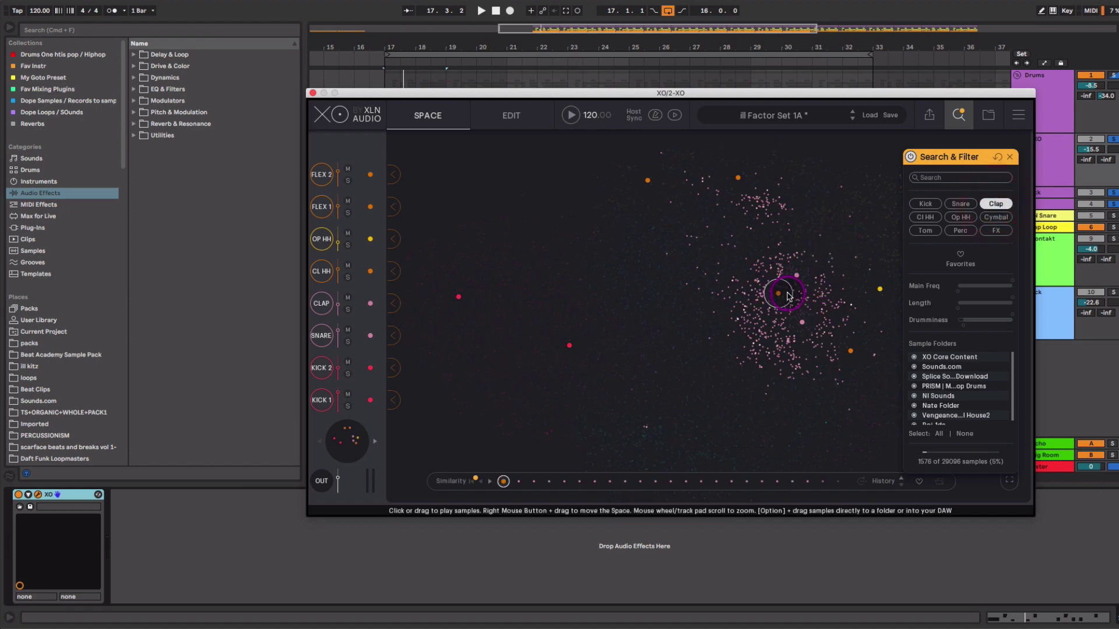
left_click(757, 317)
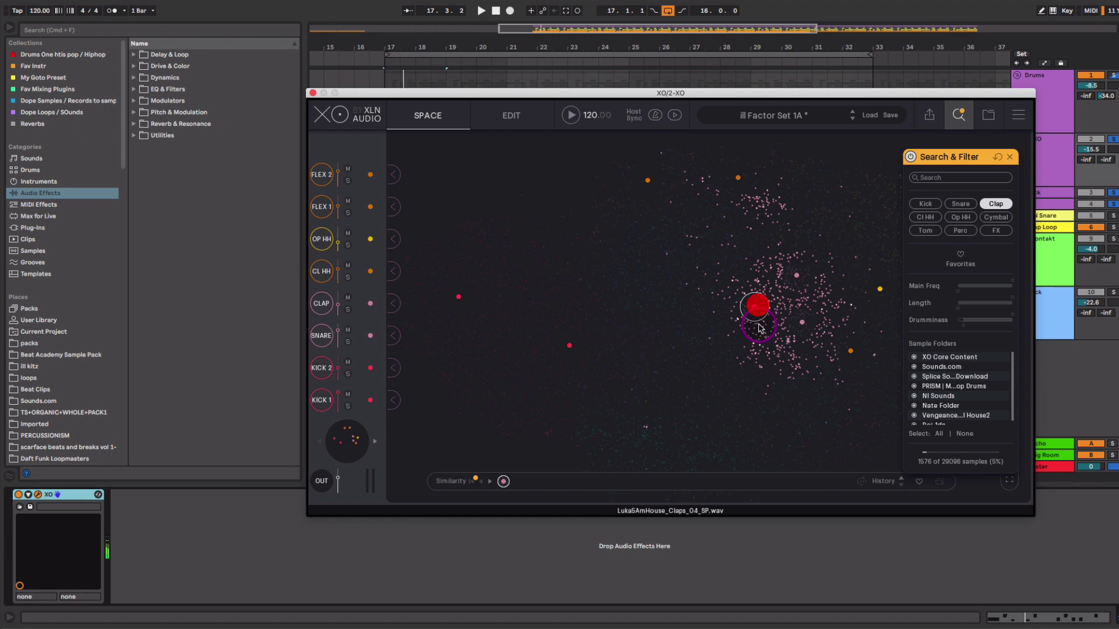
left_click(767, 331)
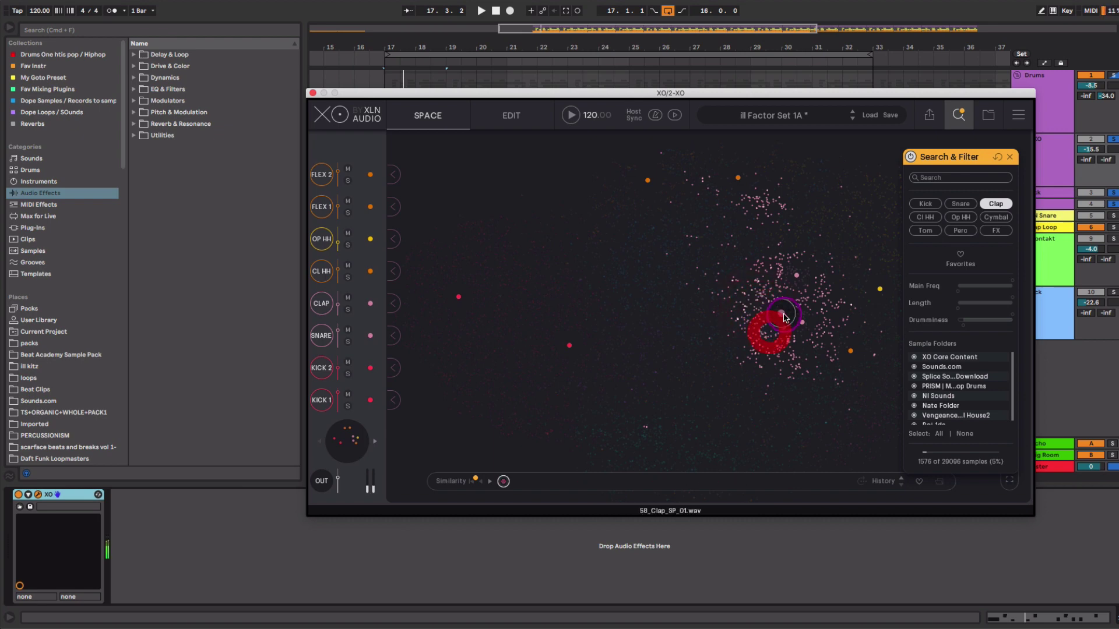
left_click(777, 305)
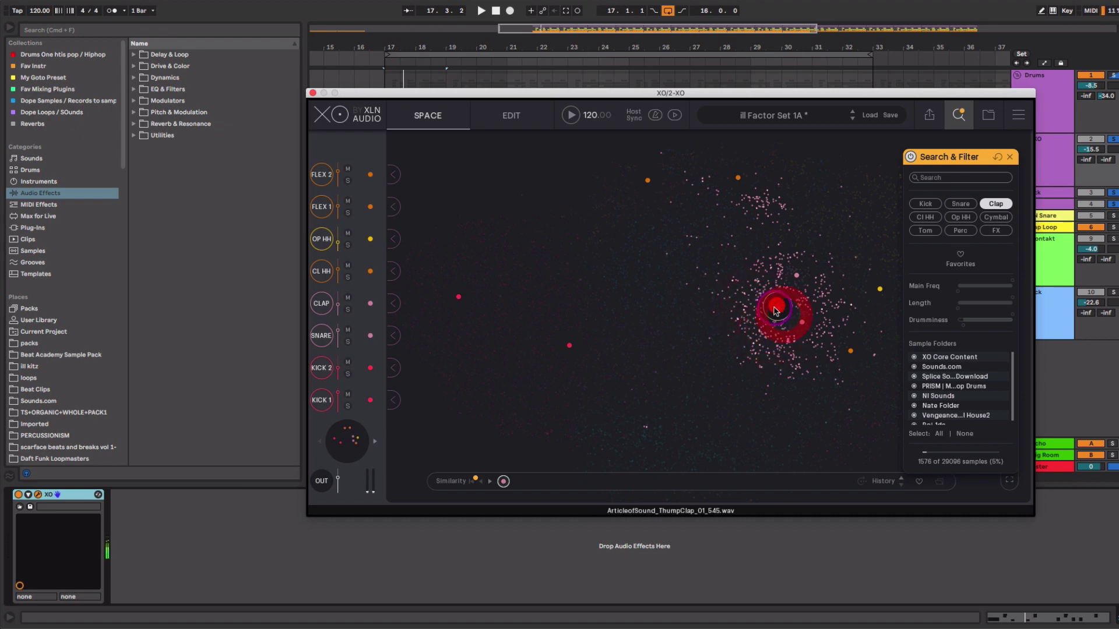
left_click(395, 304)
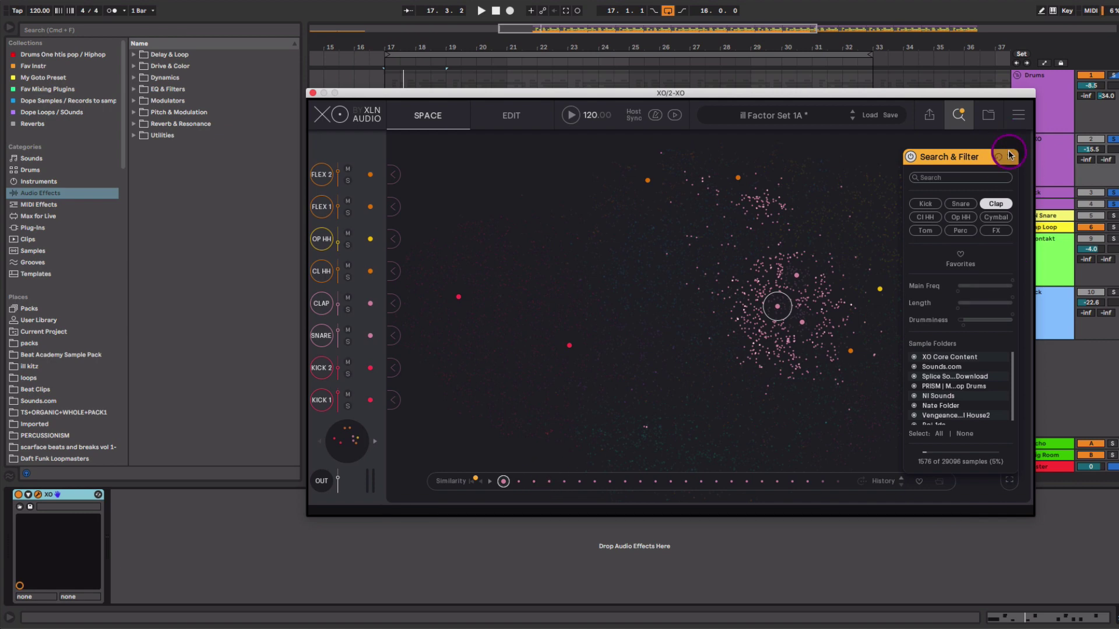
Step: Clear the Clap filter, close the search panel, and show the CLAP slot's settings
left_click(995, 204)
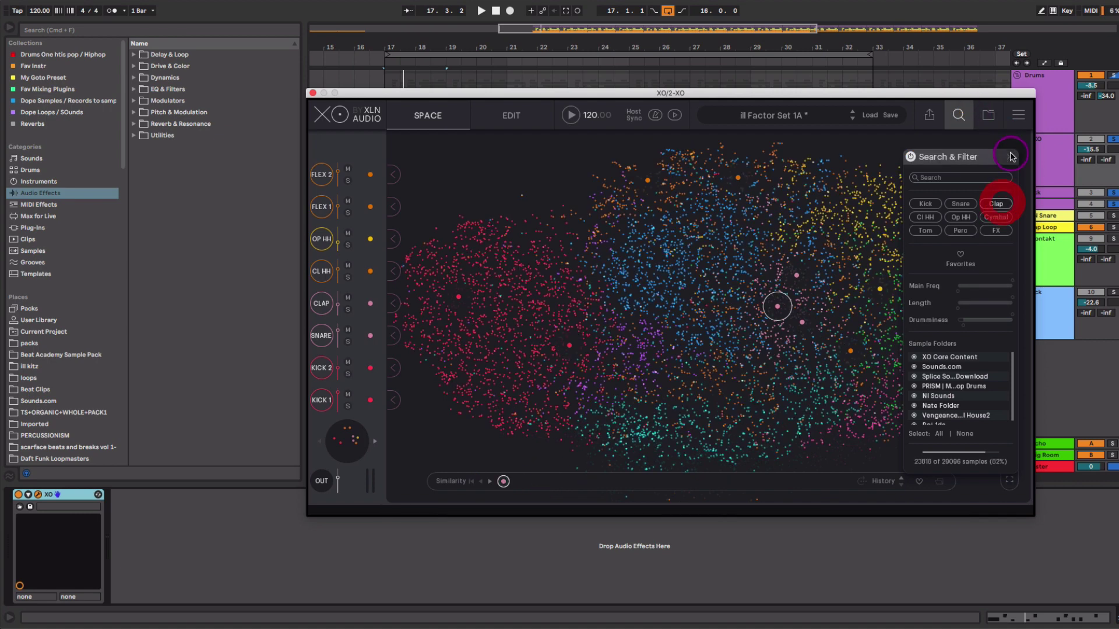
left_click(1009, 157)
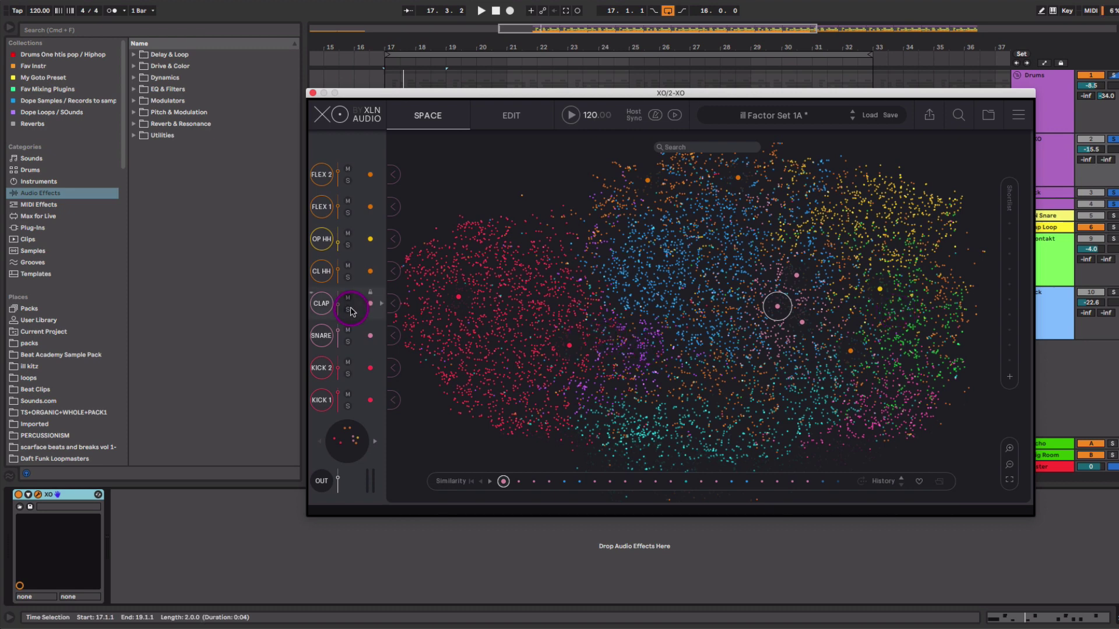
left_click(321, 303)
left_click(322, 342)
left_click(321, 303)
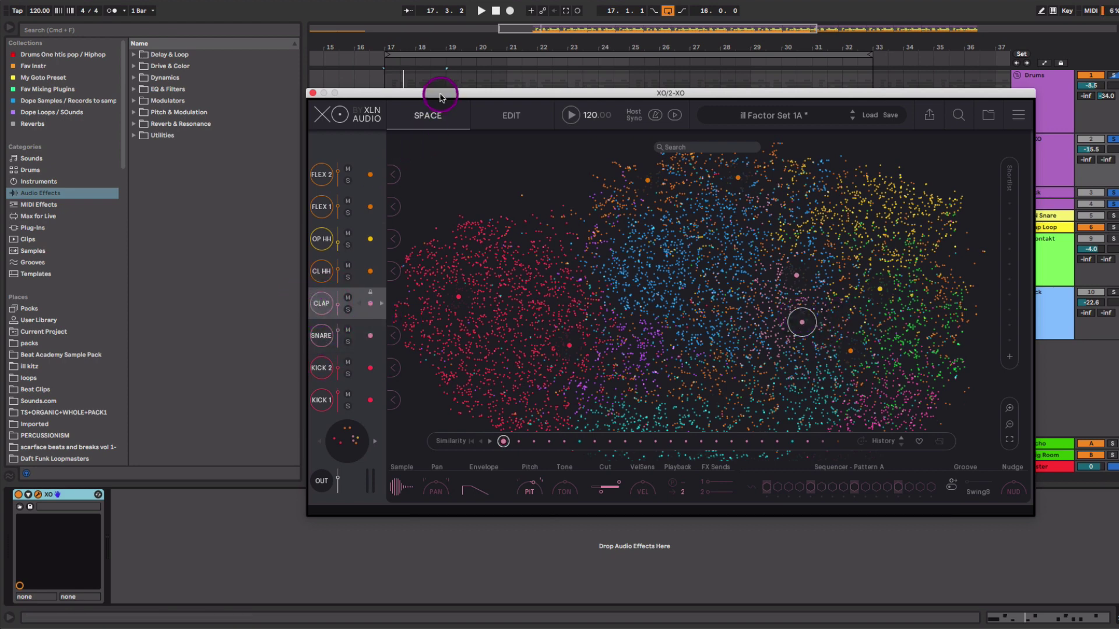
Step: Drag the selected clap sample from XO onto the 2 XO track
left_click_drag(440, 96, 470, 213)
left_click(833, 442)
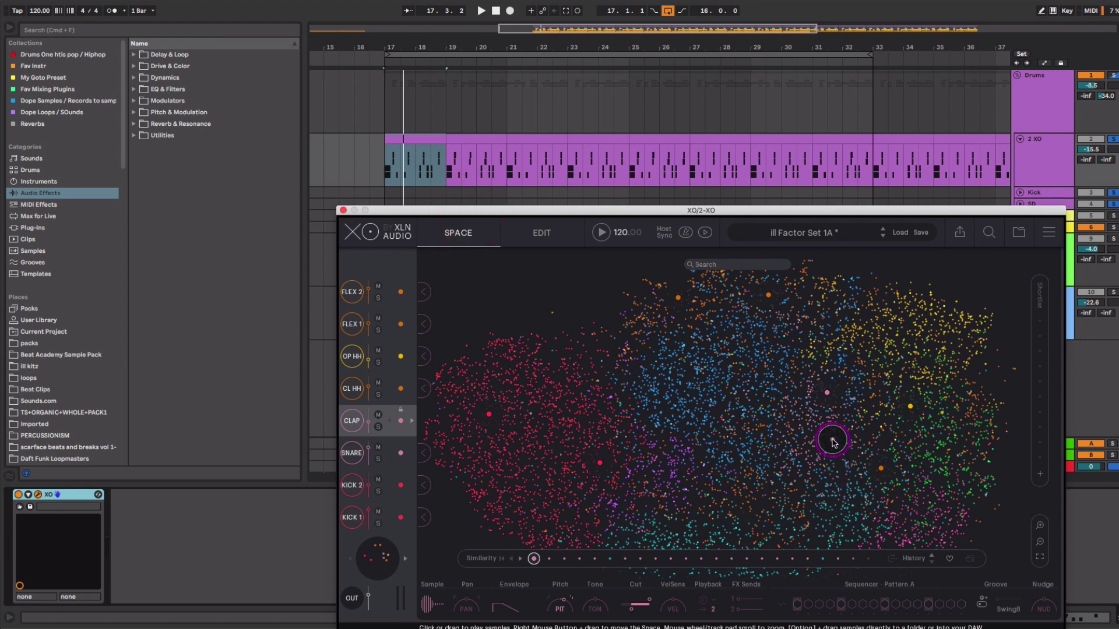
left_click_drag(857, 213, 848, 231)
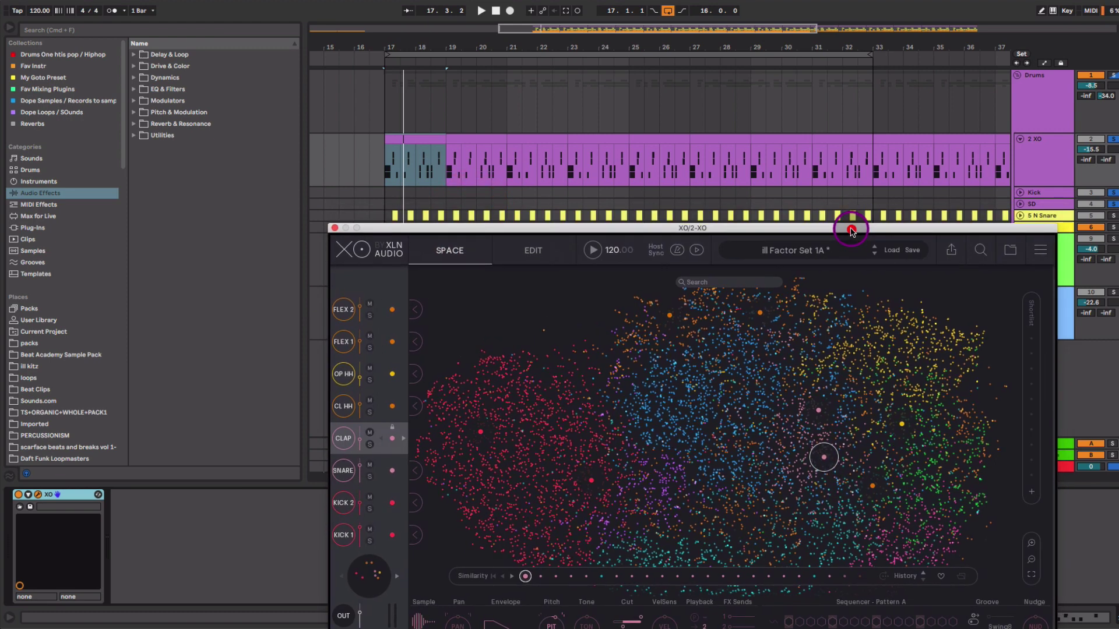
mouse_move(824, 461)
left_mouse_down()
mouse_move(789, 379)
mouse_move(553, 150)
mouse_move(532, 113)
mouse_move(356, 119)
left_mouse_up()
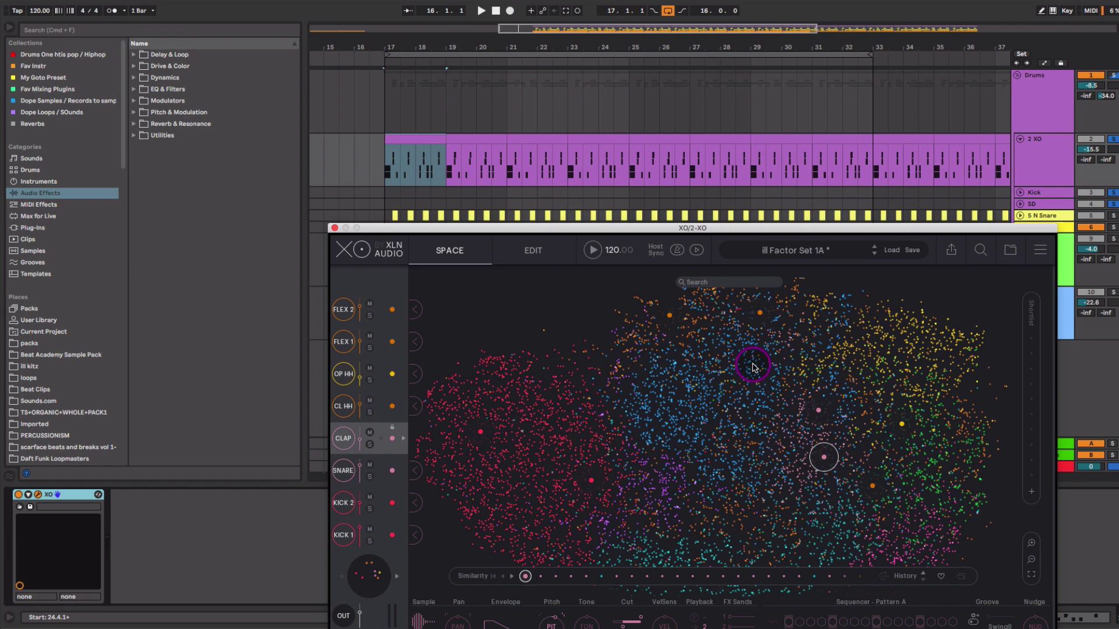
left_click_drag(816, 227, 836, 138)
Step: Audition each XO slot from KICK 1 through FLEX 2, ending with KICK 1 selected
left_click(356, 447)
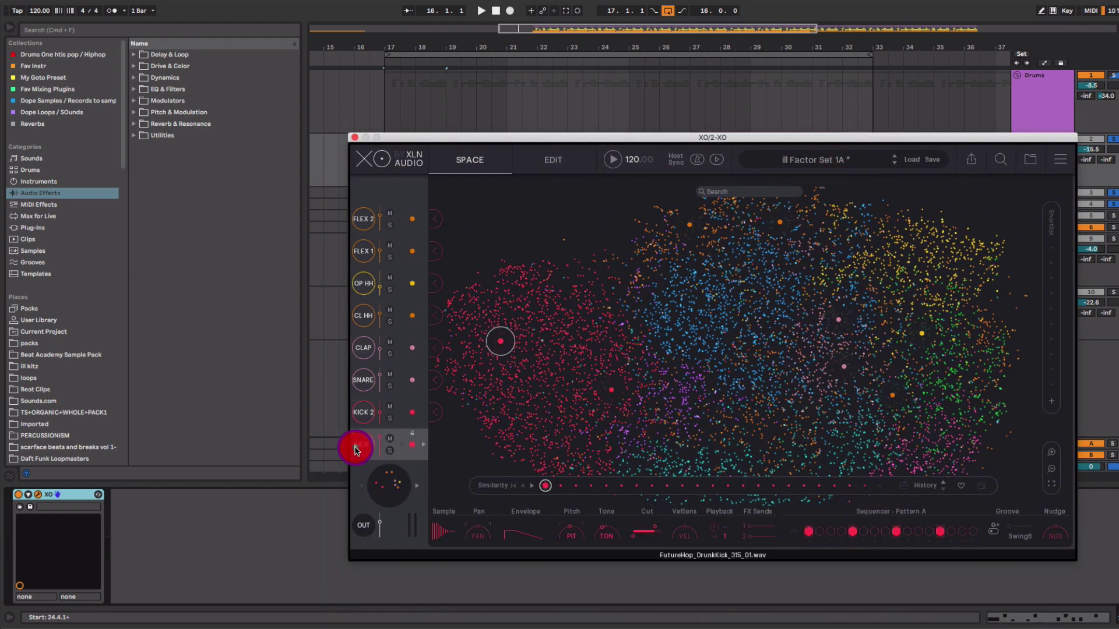
left_click(361, 409)
left_click(362, 378)
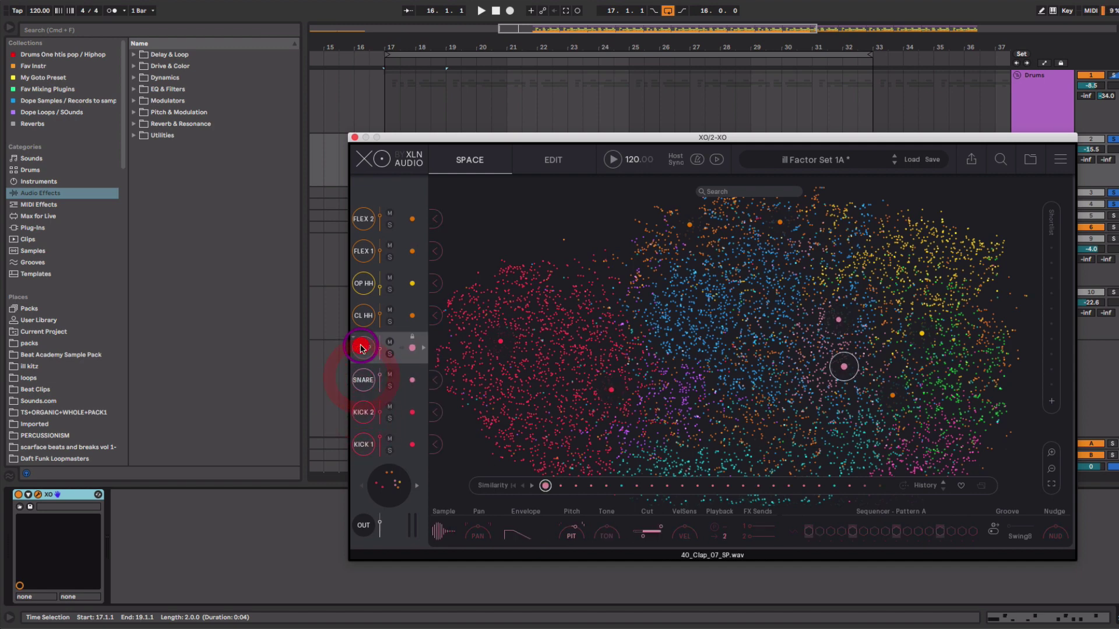
left_click(362, 347)
left_click(362, 315)
left_click(363, 283)
left_click(361, 248)
left_click(361, 217)
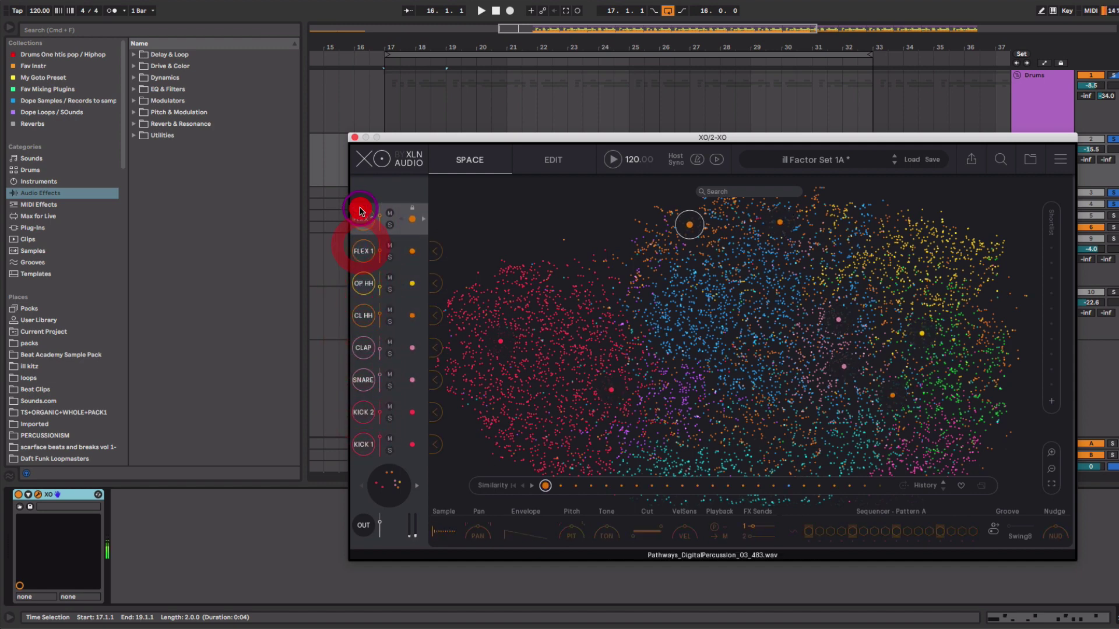
left_click(376, 452)
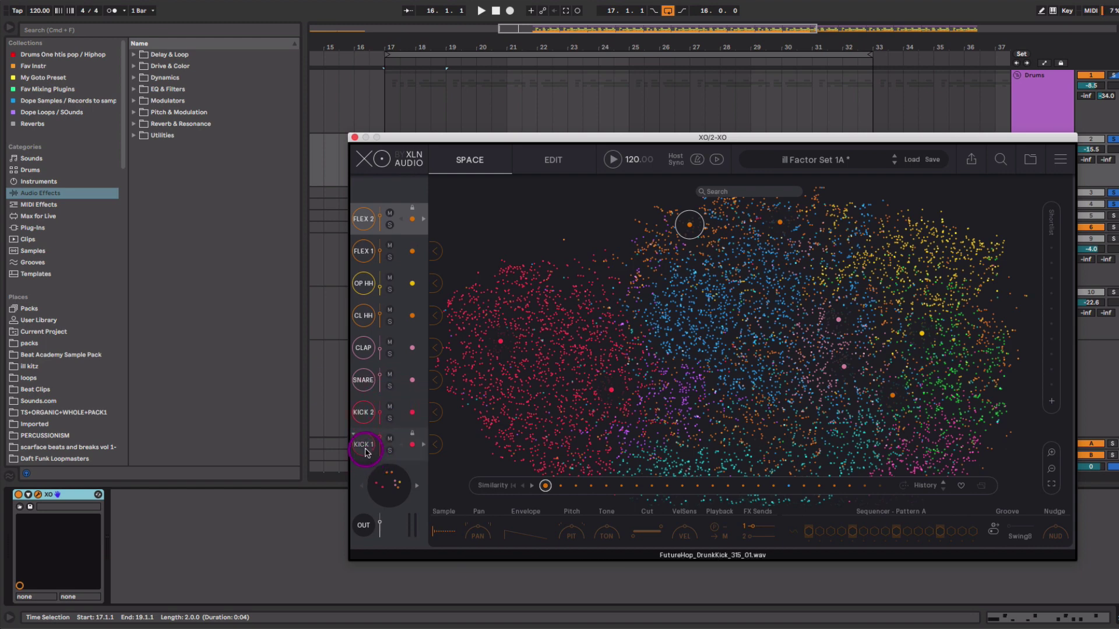
Step: Trigger KICK 1, check its output bus choices, and close the XO window
left_click(365, 453)
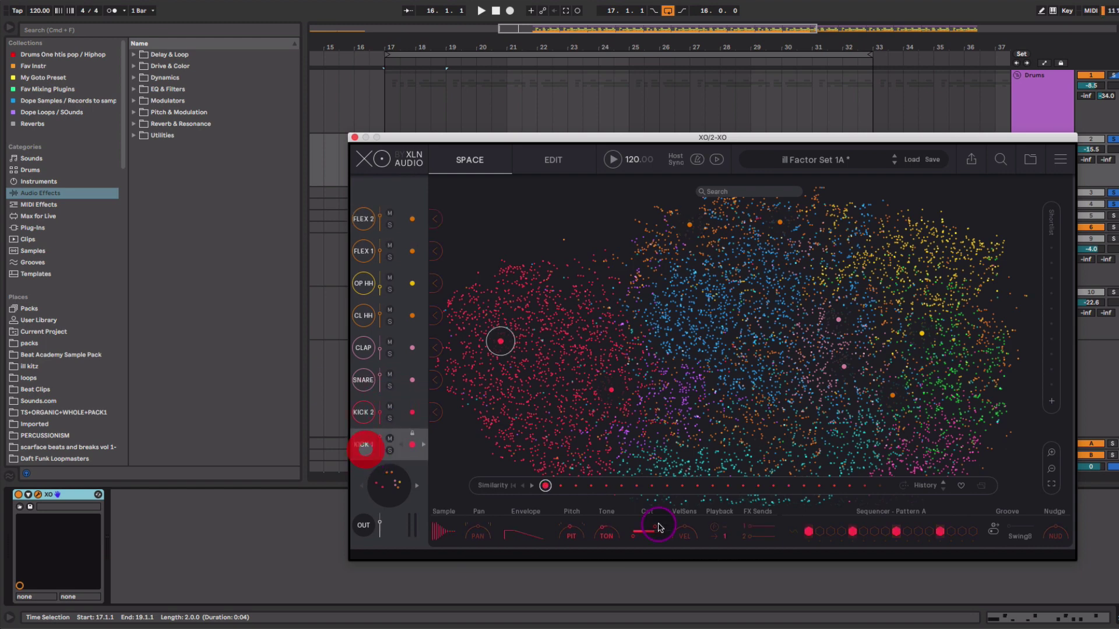
left_click(726, 538)
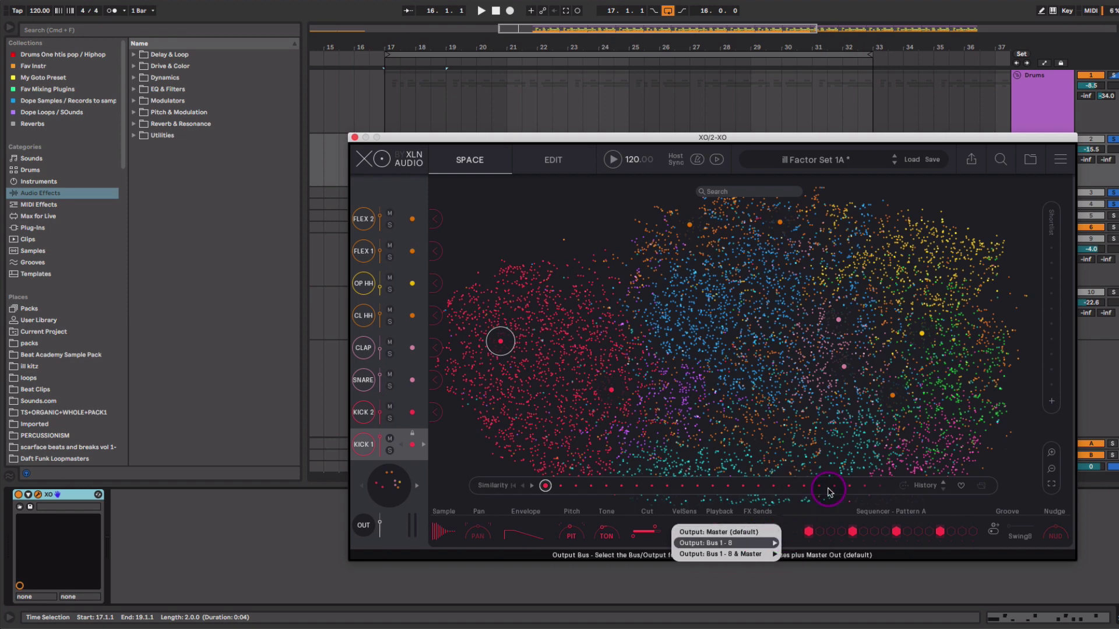
left_click(479, 233)
left_click(355, 137)
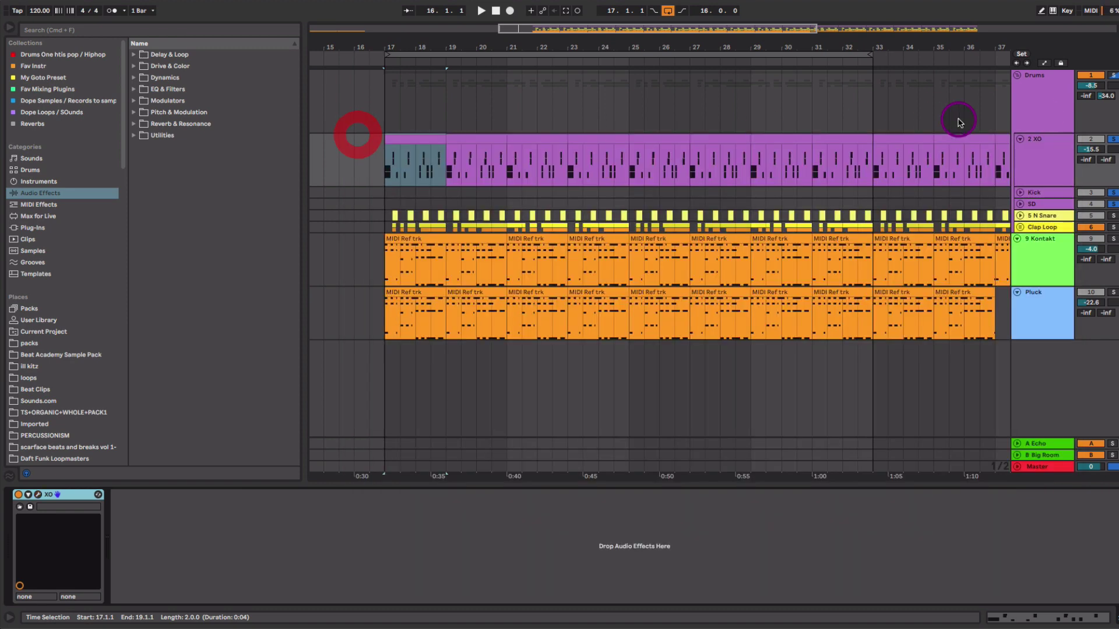
Step: In Session view, set the Kick track's input to 2-XO BUS 1, then return to Arrangement
left_click(1036, 192)
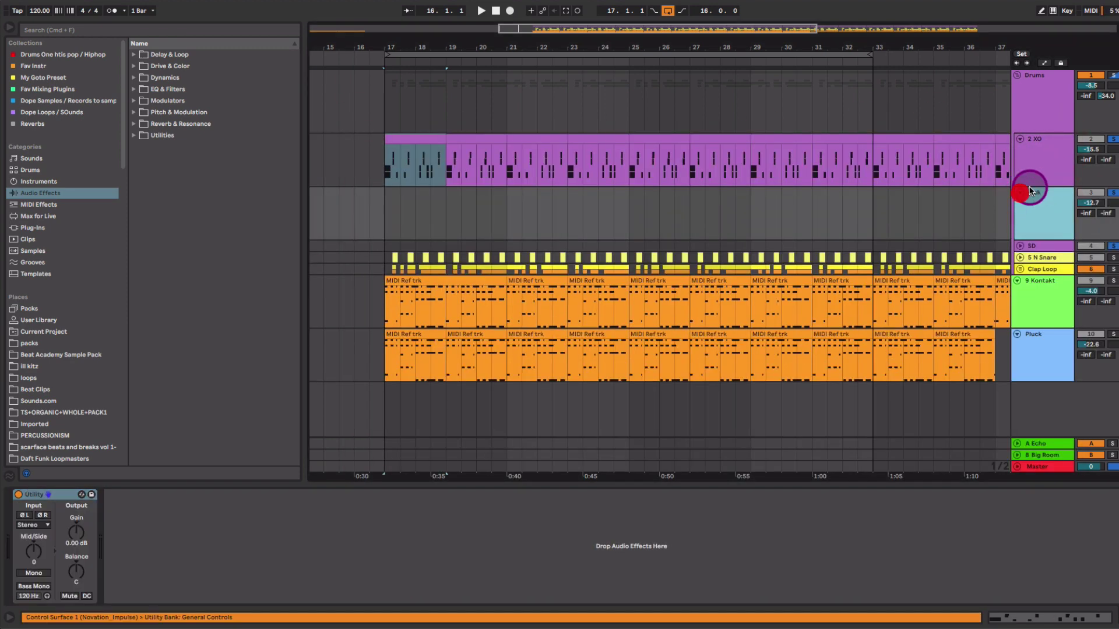
key("Tab")
left_click(445, 33)
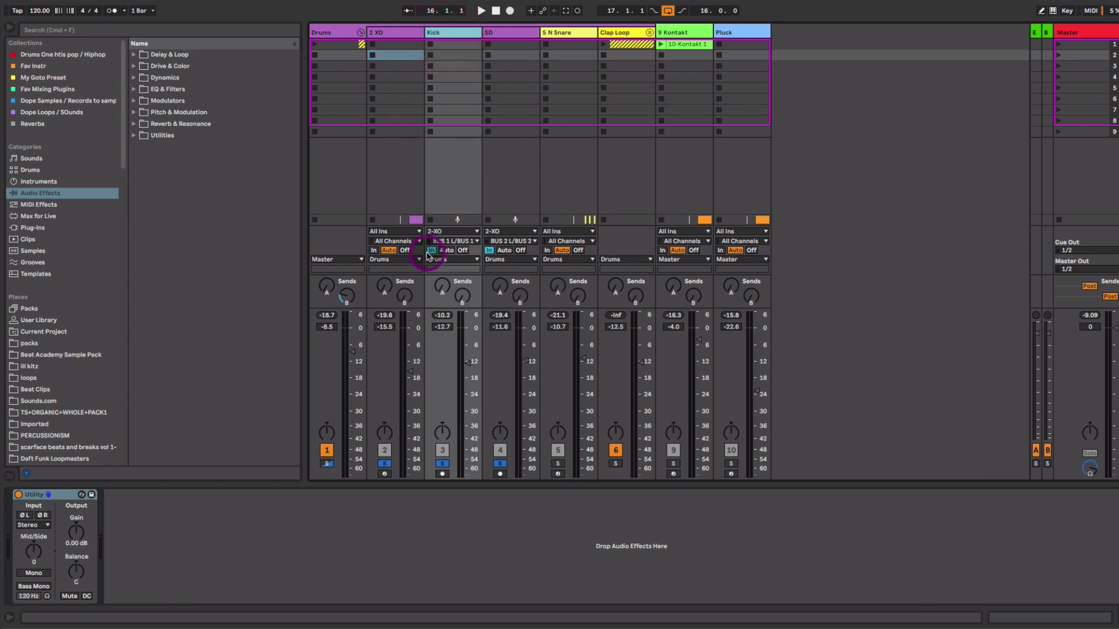
left_click(473, 231)
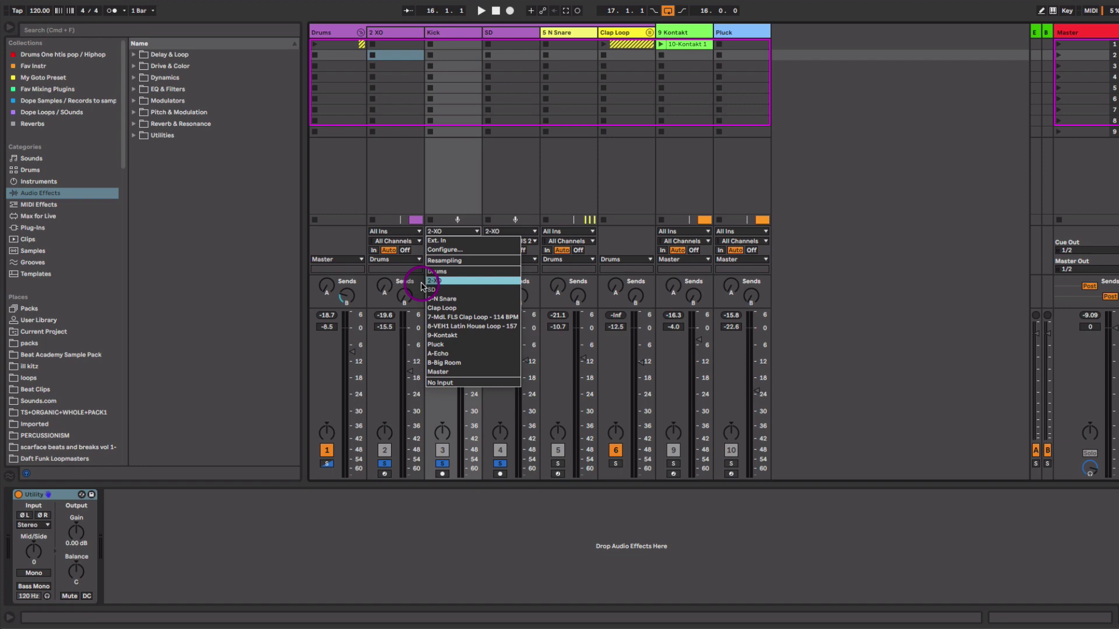
left_click(457, 282)
left_click(461, 241)
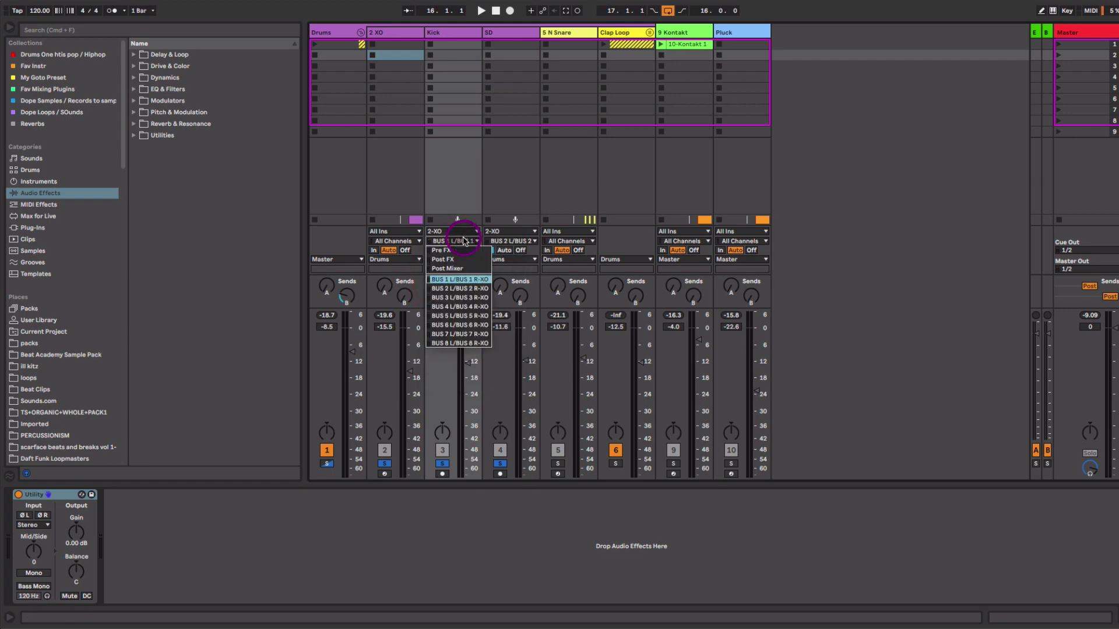
left_click(460, 280)
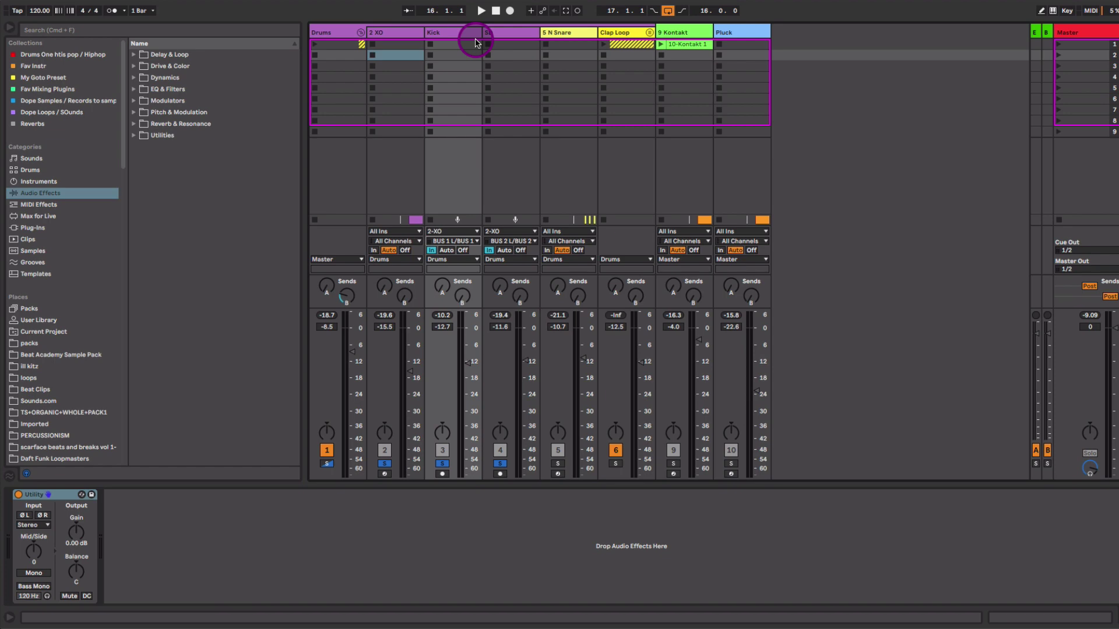
key("Tab")
Step: Open the 2 XO clip at bar 17 and shift all D#1 notes slightly later
left_click(439, 140)
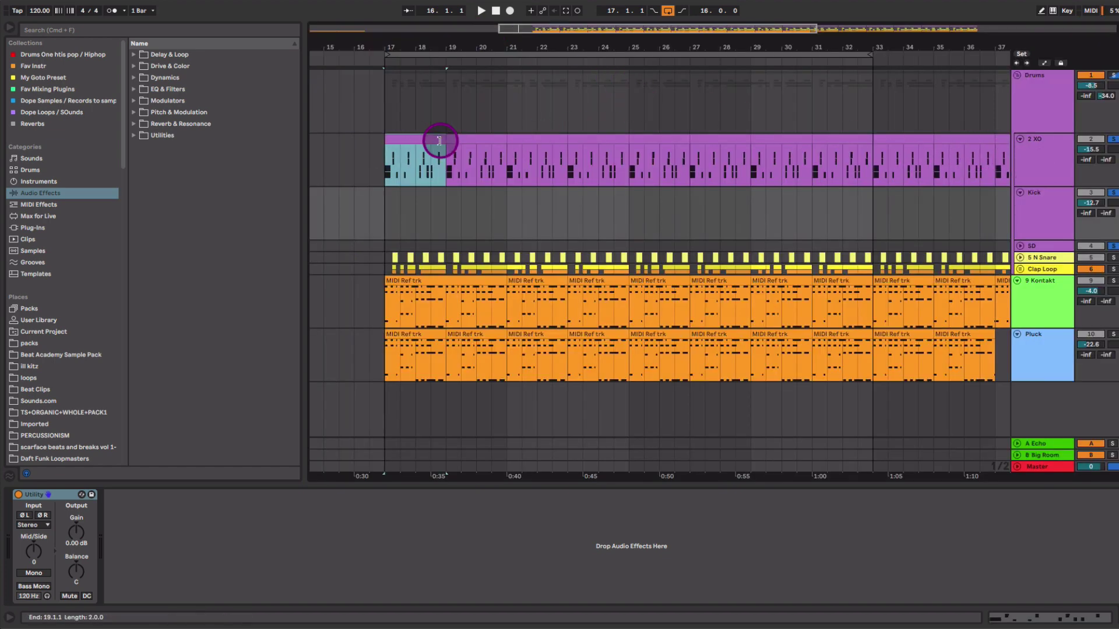
double_click(429, 140)
key("space")
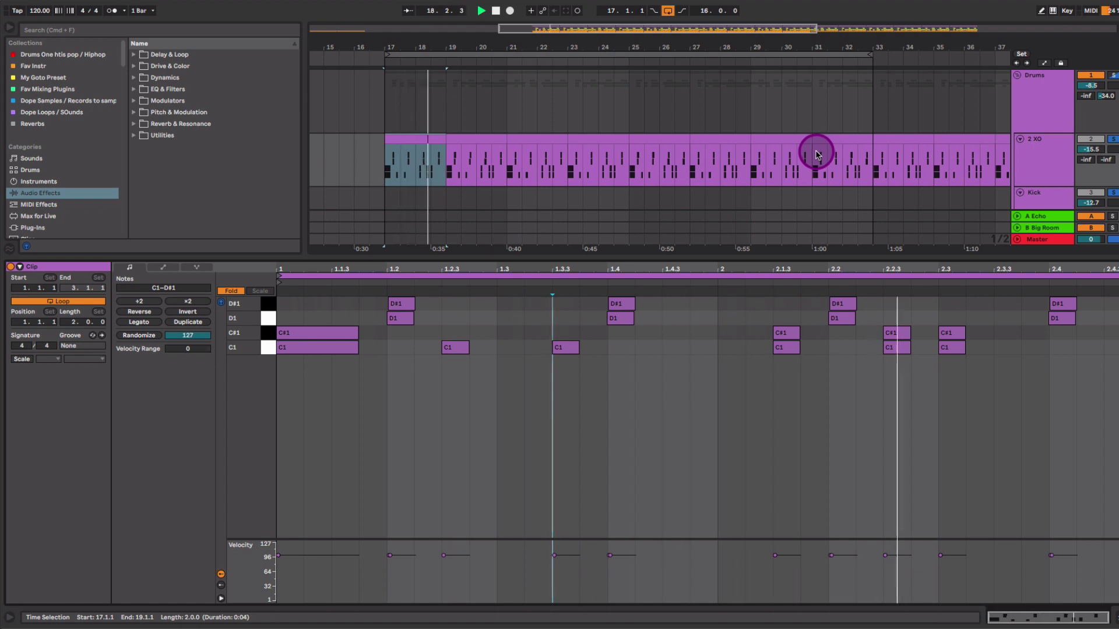
left_click_drag(392, 265, 393, 286)
left_click(448, 306)
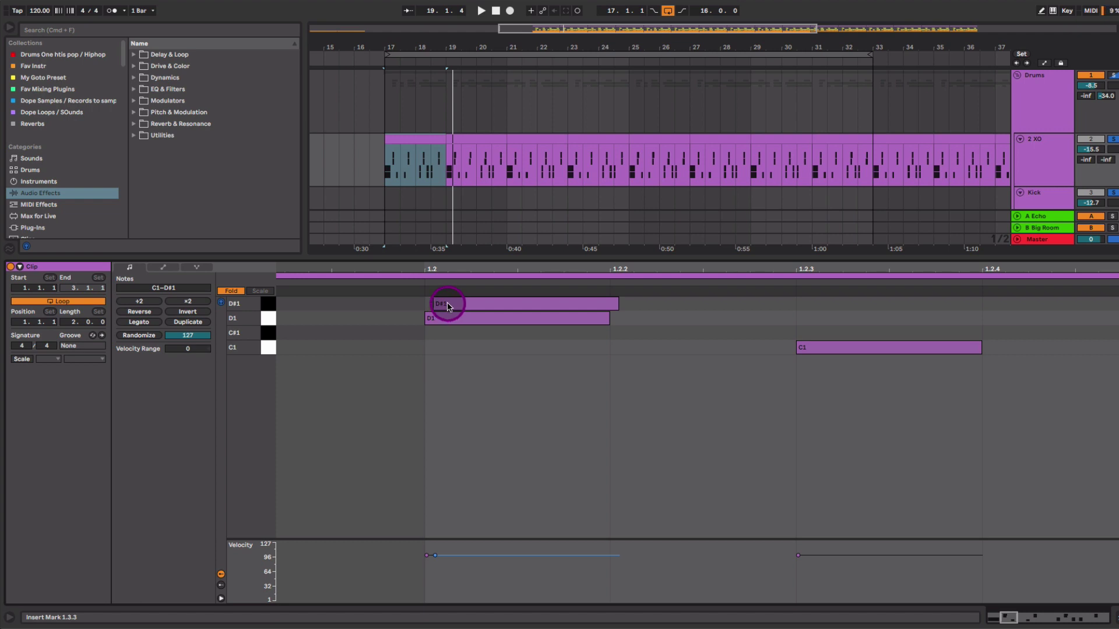
left_click(266, 305)
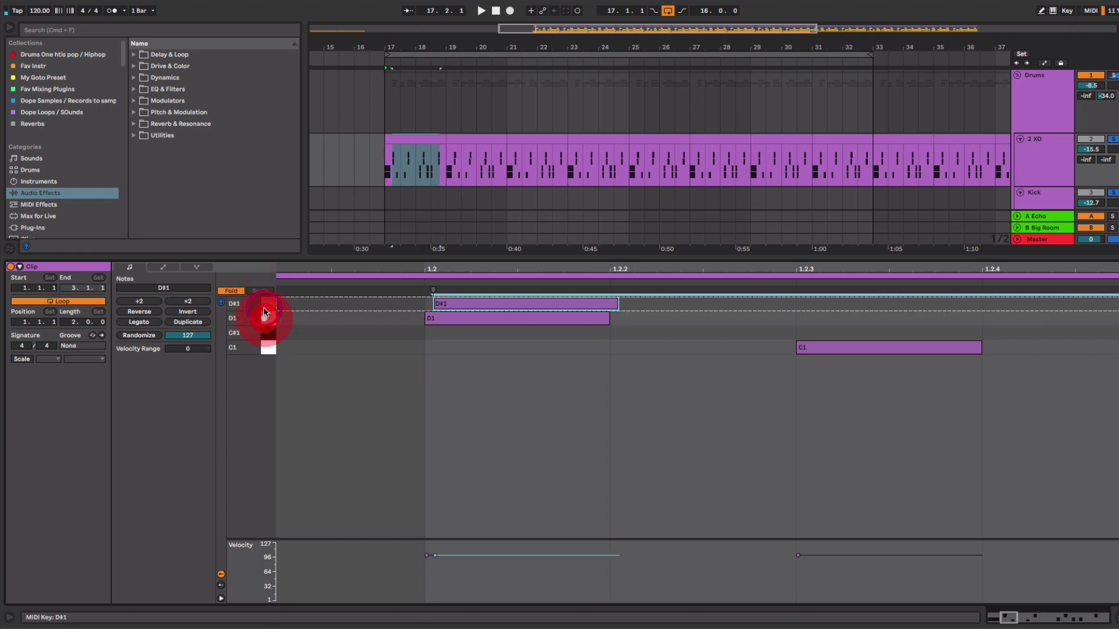
left_click_drag(499, 305, 500, 309)
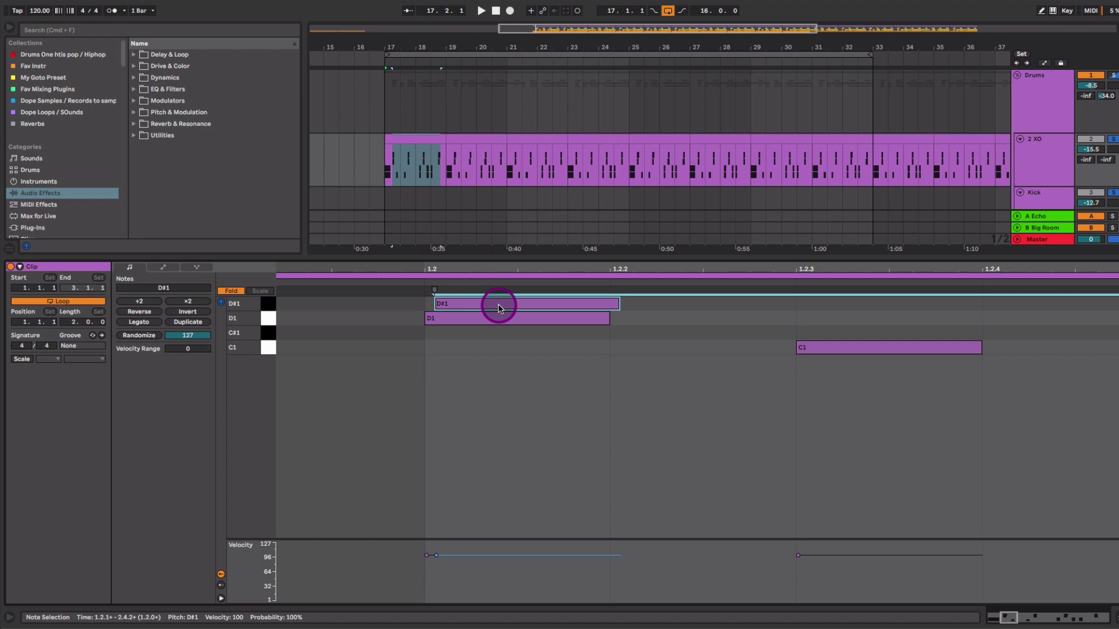
left_click_drag(513, 262, 397, 265)
key("space")
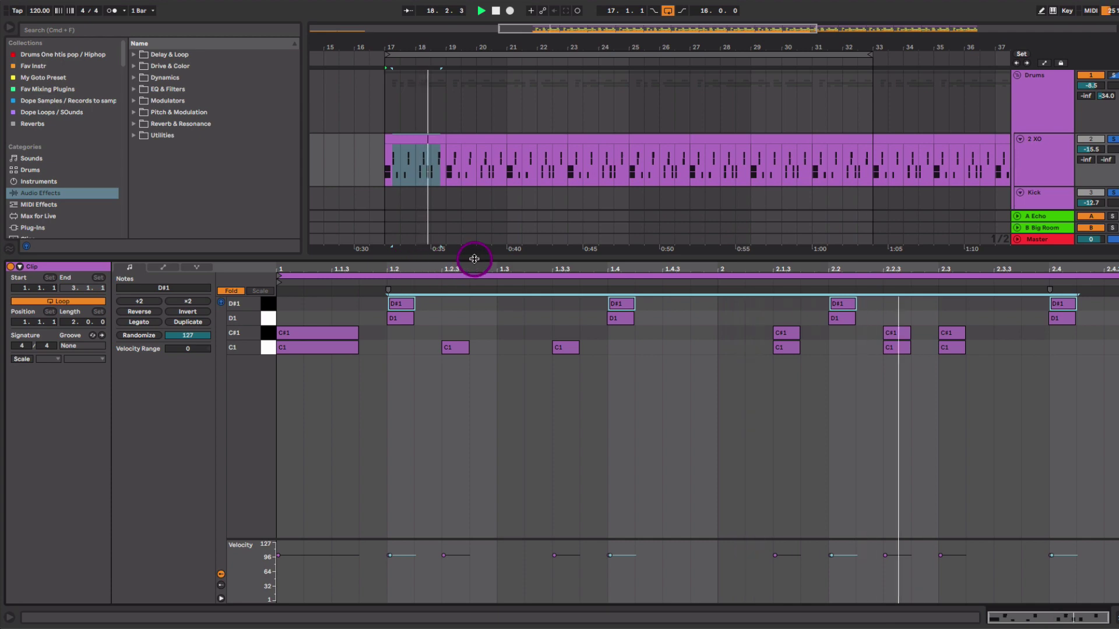
Step: Unfold the N Snare track and play the arrangement from bar 17
key("shift+Tab")
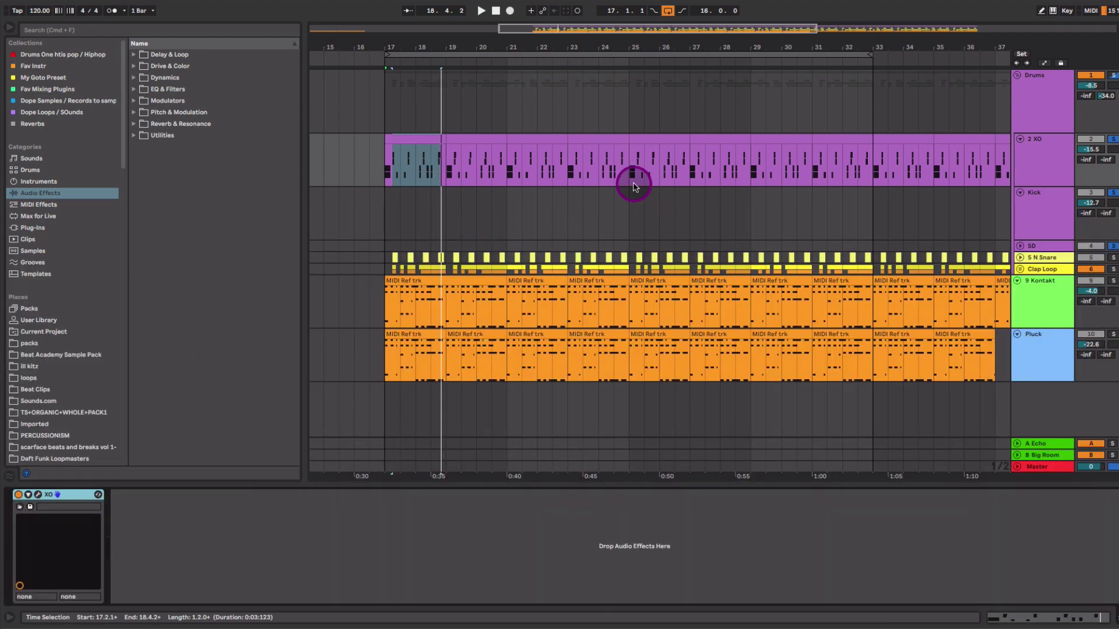
left_click(1021, 259)
left_click(1021, 260)
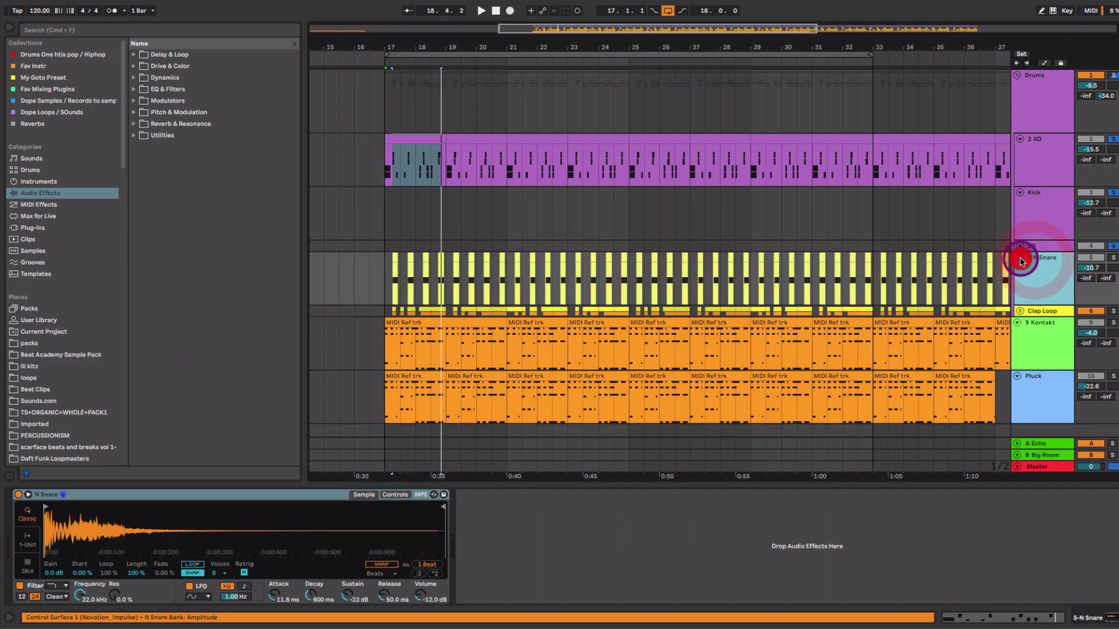
left_click_drag(400, 54, 403, 134)
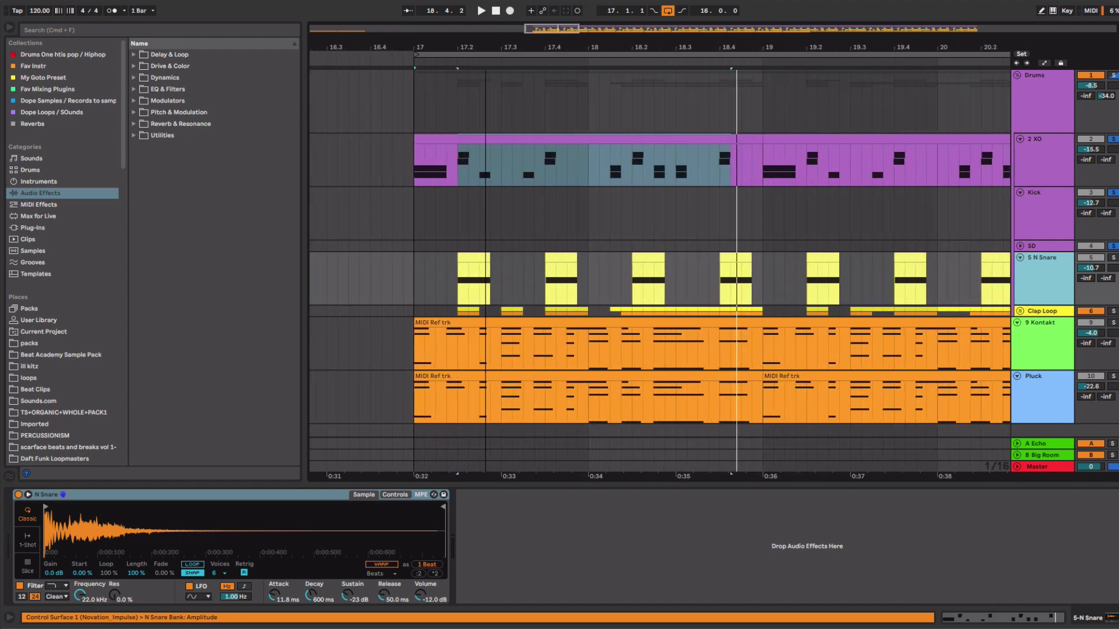
left_click(413, 259)
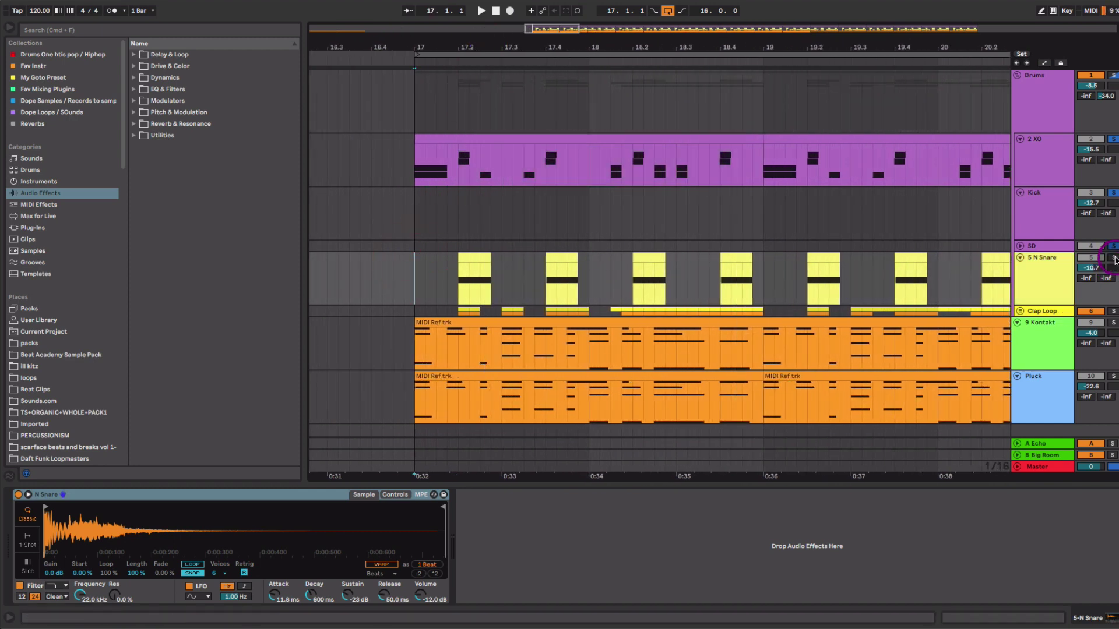
key("space")
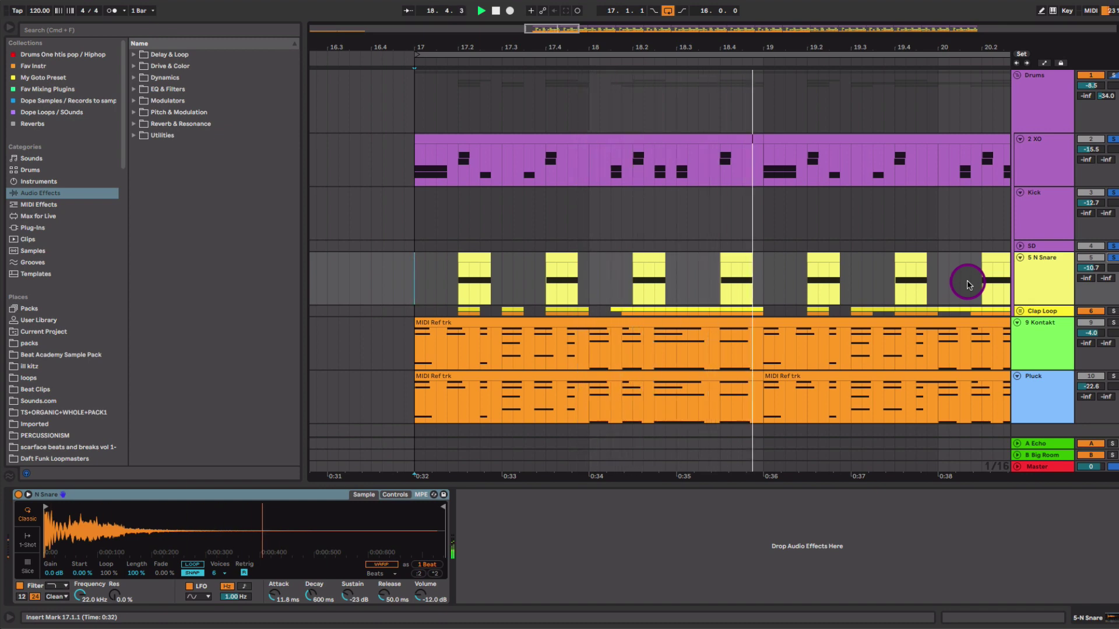
key("space")
Step: Unfold the Clap Loop group, solo it, and play from bar 17 to hear the claps
left_click(1018, 311)
scroll(840, 178, "down", 3)
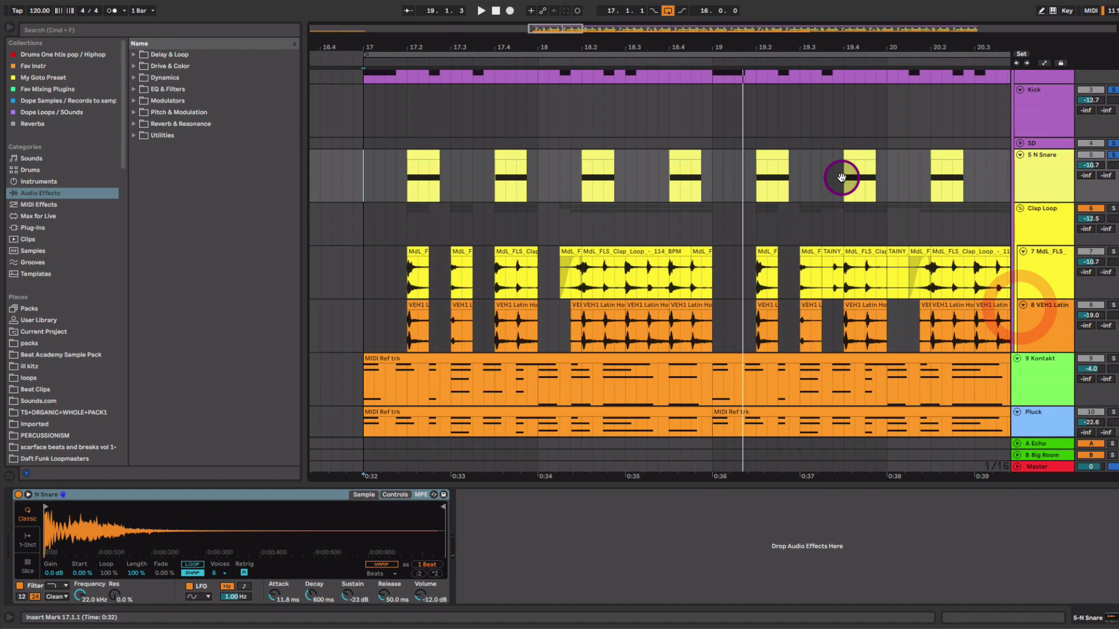
scroll(841, 178, "right", 2)
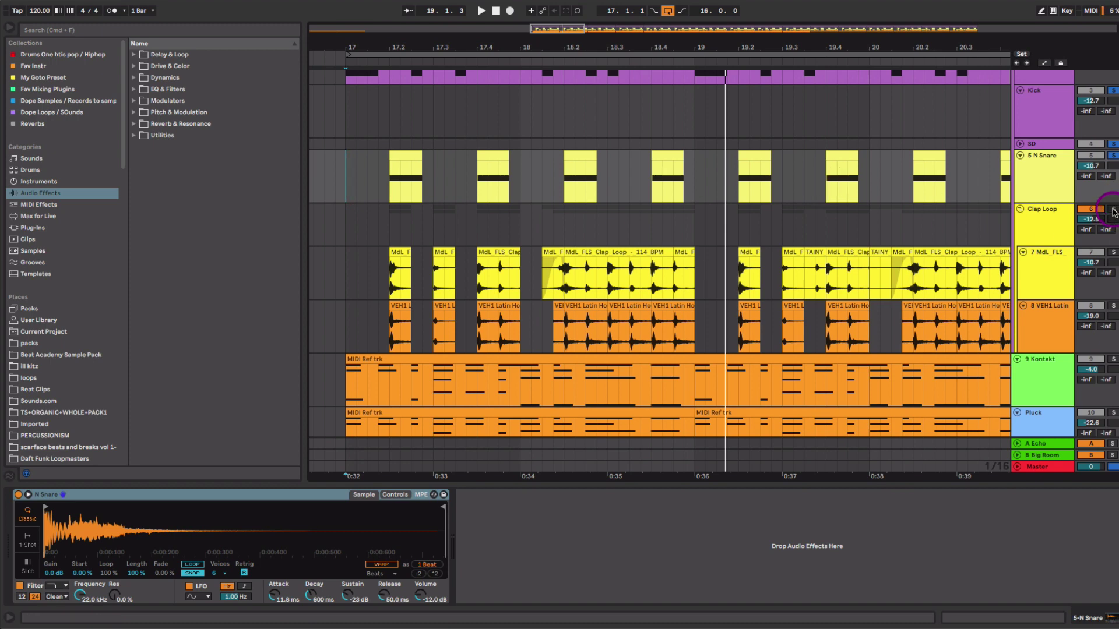
left_click(1112, 210)
key("space")
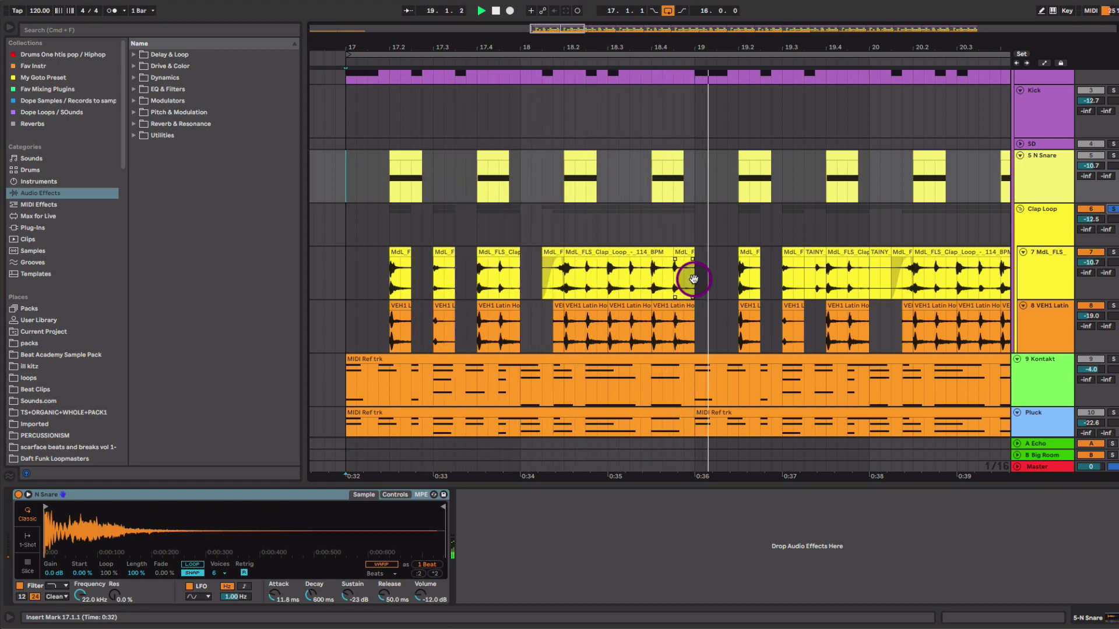
scroll(692, 278, "right", 3)
left_click(647, 268)
left_click_drag(879, 37, 846, 45)
key("space")
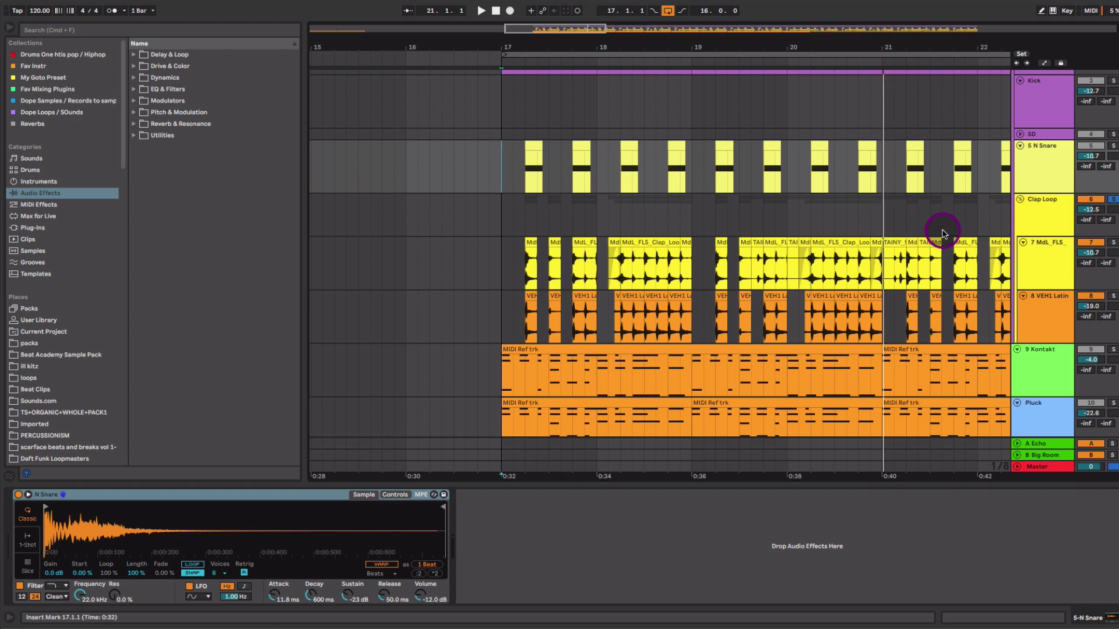
Step: Enlarge the Clap Loop lane, check MdL_FLS and VEH1 Latin, and show the Clap Loop Compressor
left_click(1047, 213)
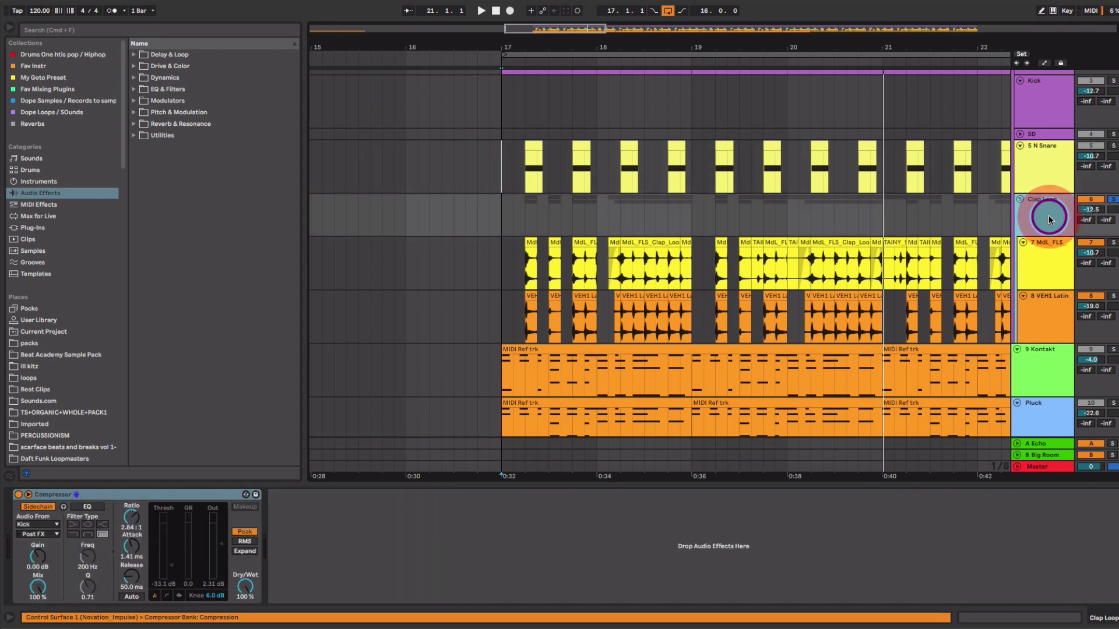
left_click_drag(1043, 237, 1046, 258)
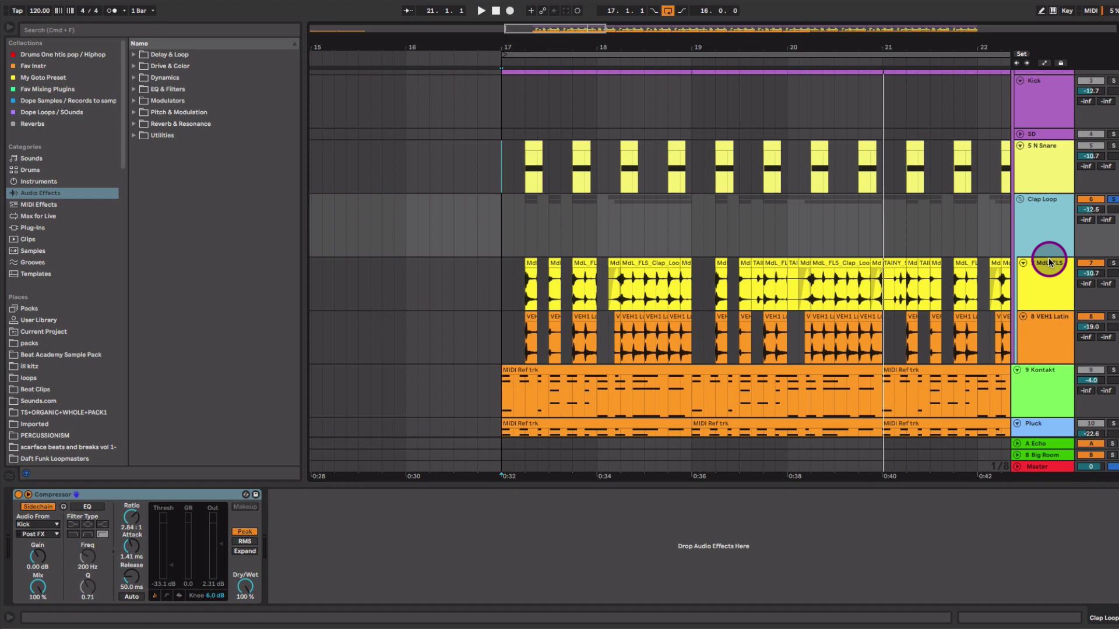
left_click(1042, 238)
left_click(1040, 280)
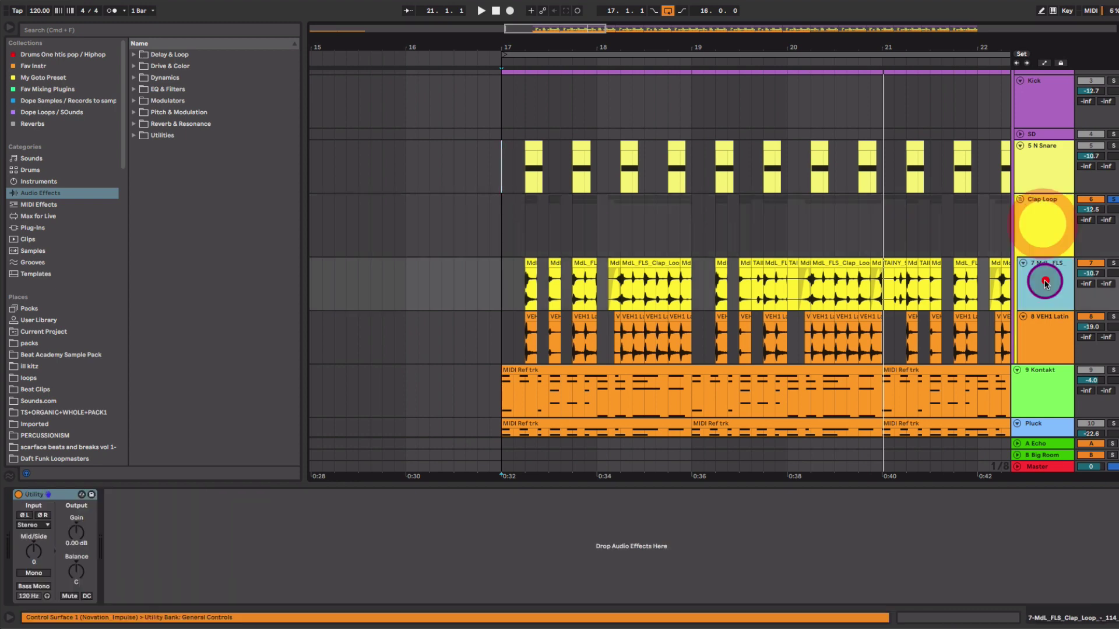
left_click(1040, 344)
left_click(1040, 279)
left_click(1043, 219)
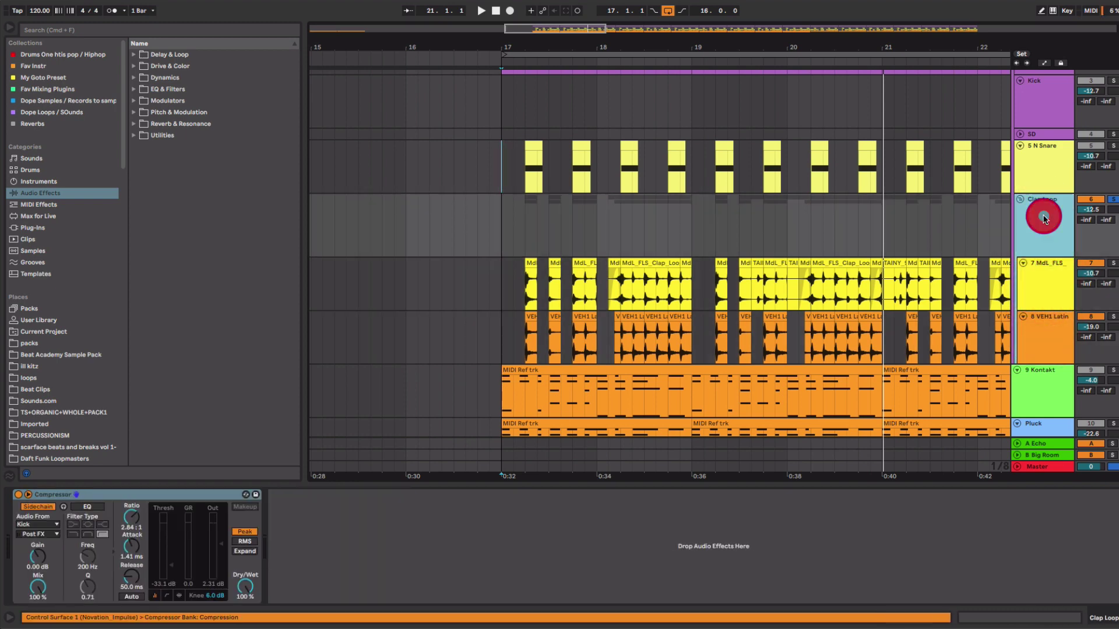
left_click(200, 496)
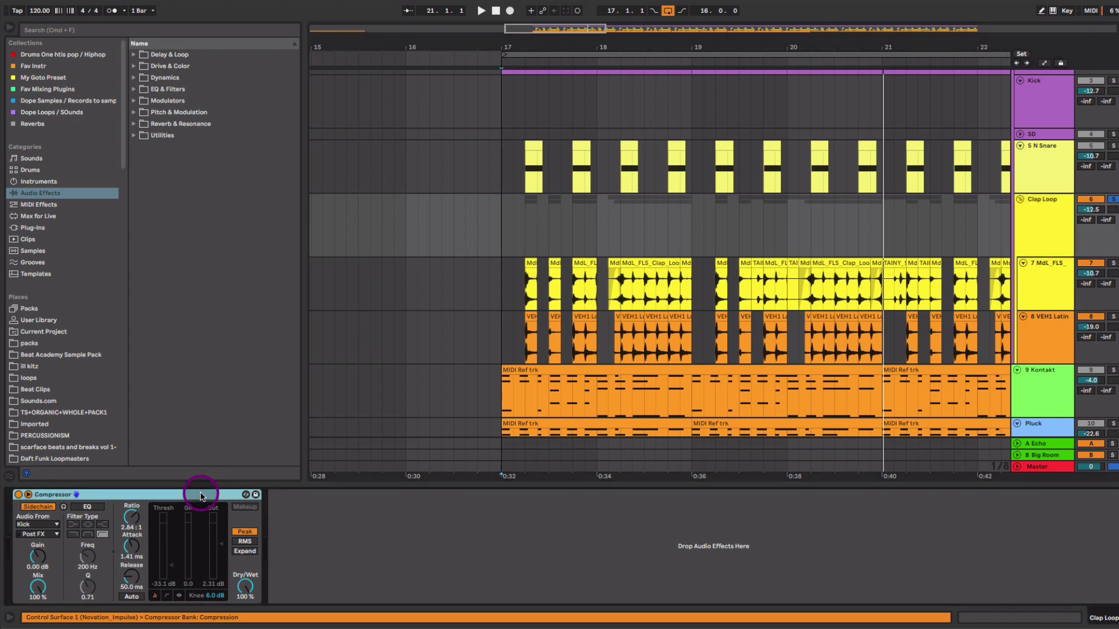
left_click(1058, 223)
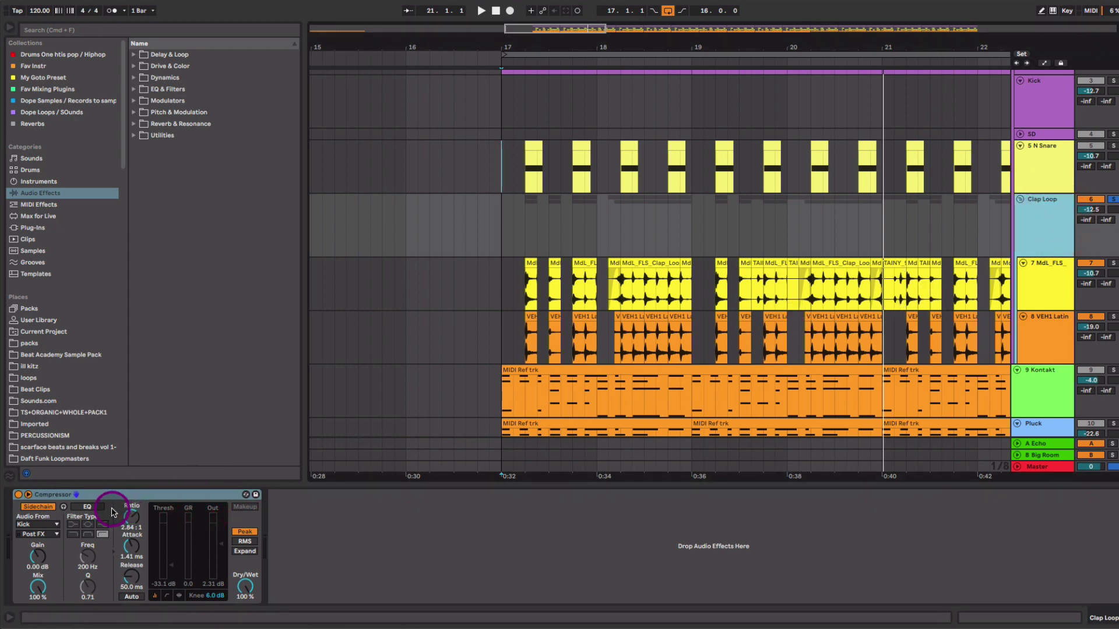
Step: Play from bar 17, compare the Kick-sidechained Compressor bypassed, and leave it enabled
left_click(525, 247)
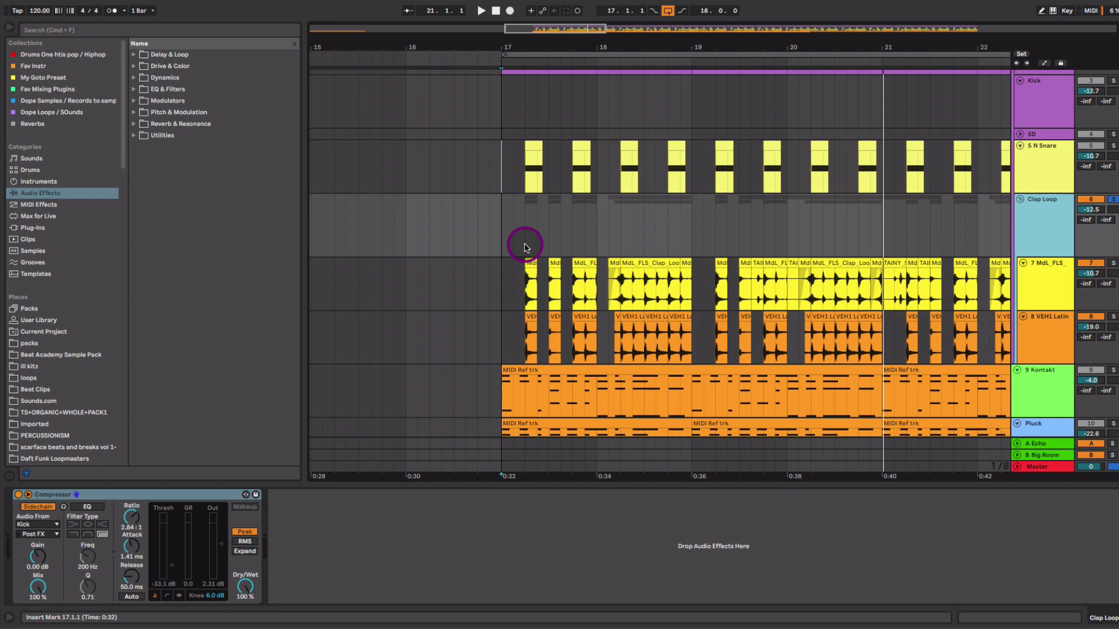
key("space")
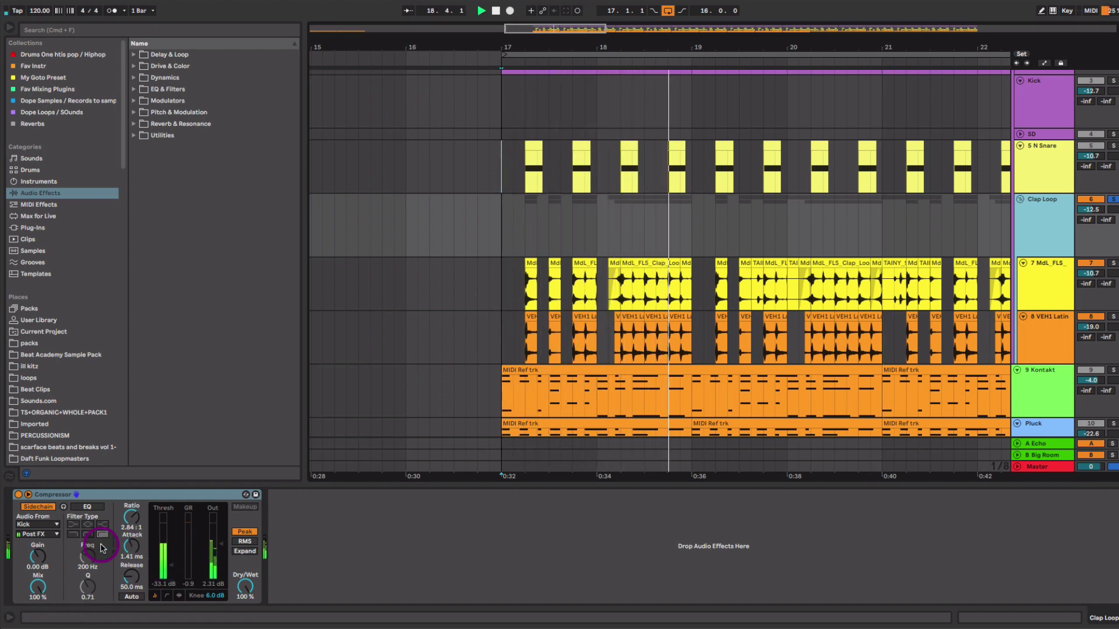
left_click(19, 494)
key("space")
key("space")
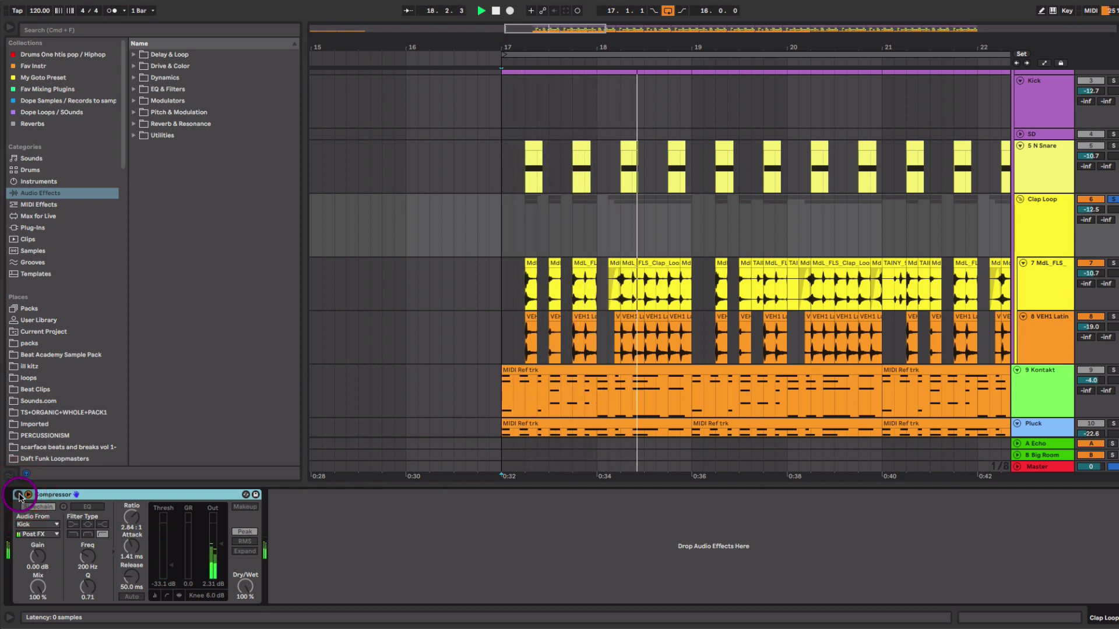
left_click(18, 495)
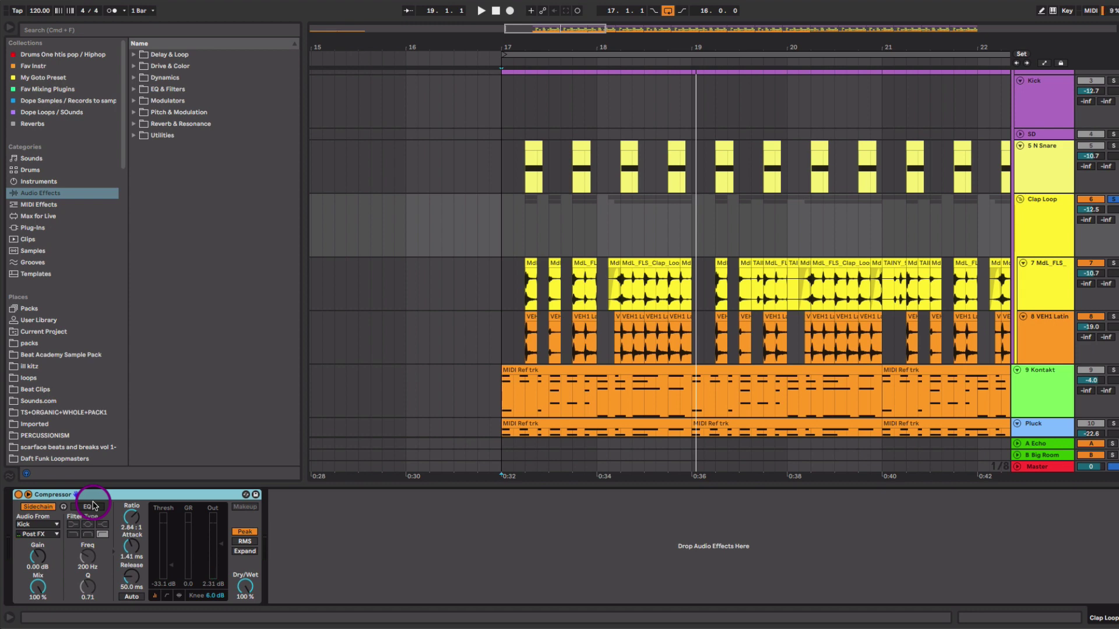
scroll(868, 290, "up", 4)
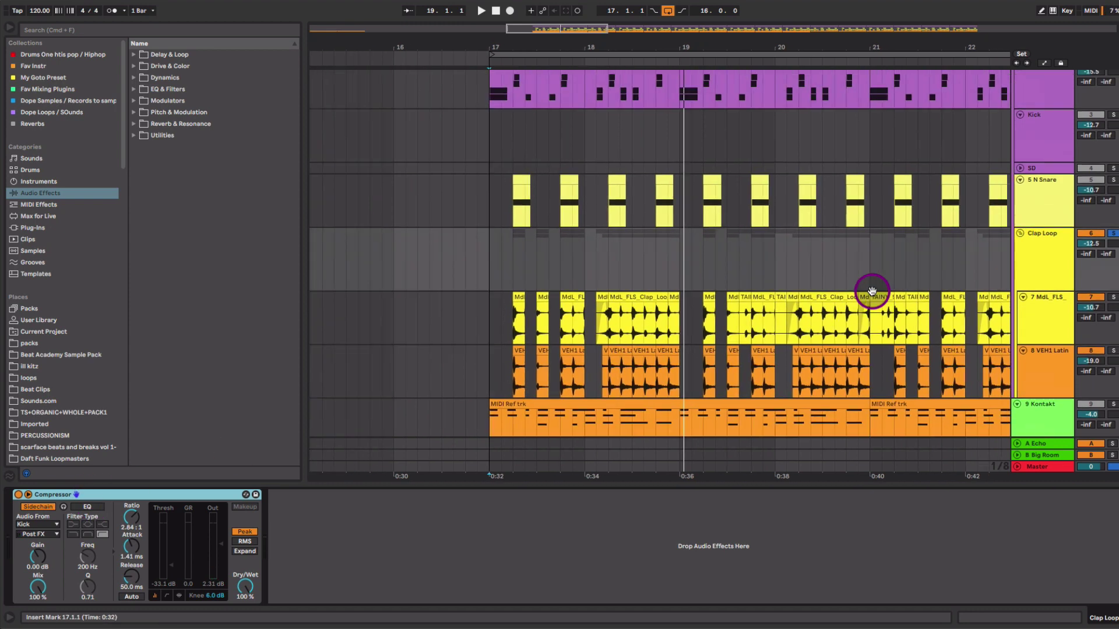
Step: Solo the Drums group and enable its Saturator, keeping the Medium Curve type
scroll(820, 417, "right", 3)
scroll(815, 417, "right", 1)
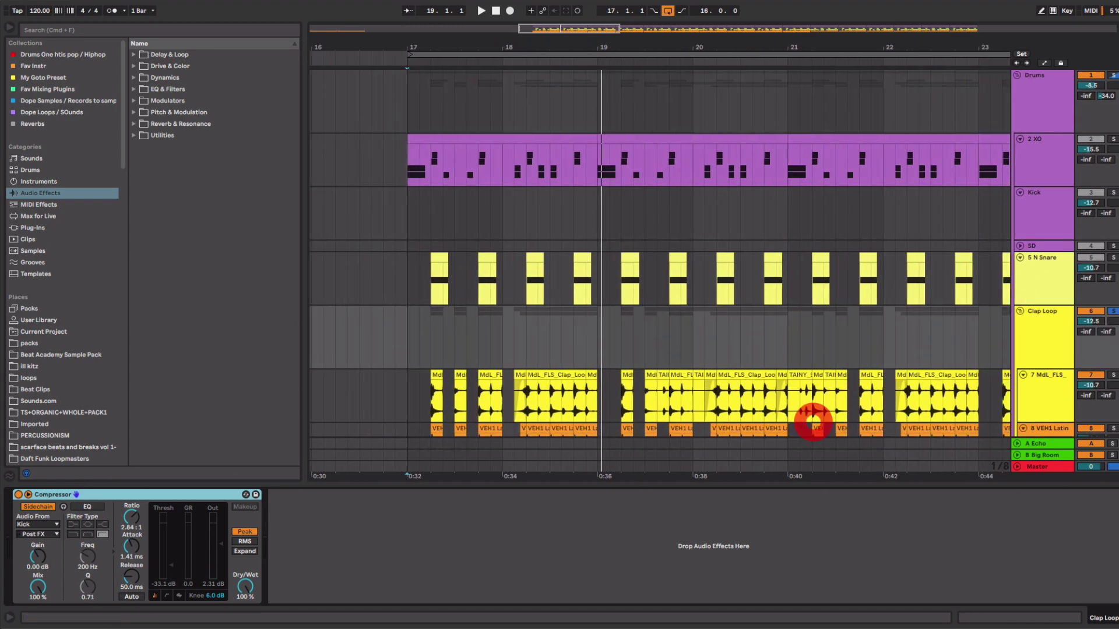
left_click(1046, 114)
left_click(1044, 91)
key("space")
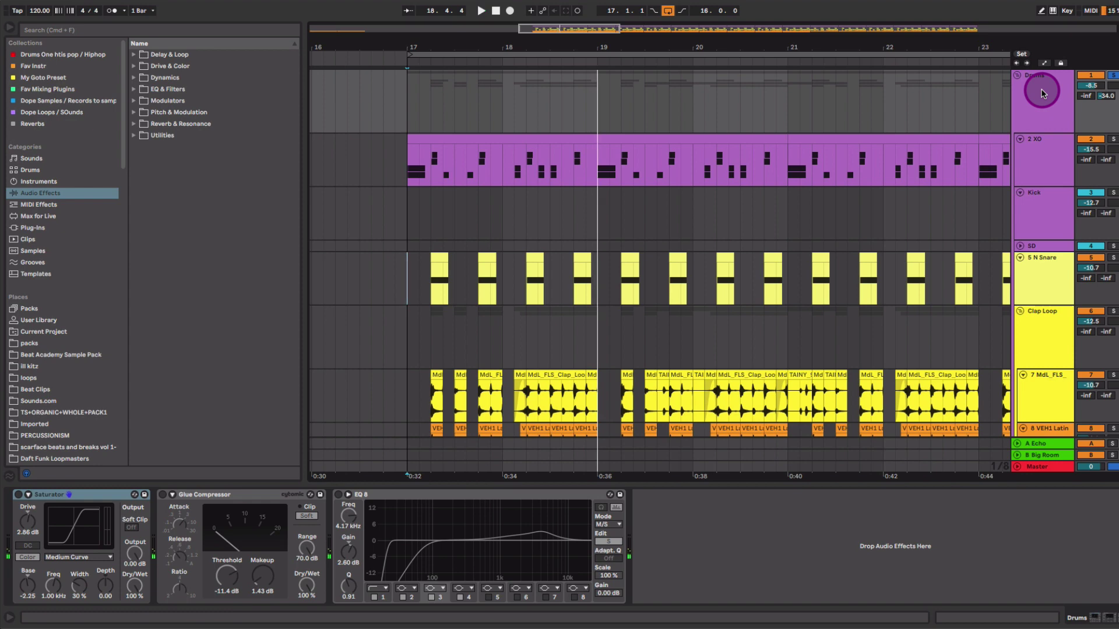
left_click(18, 495)
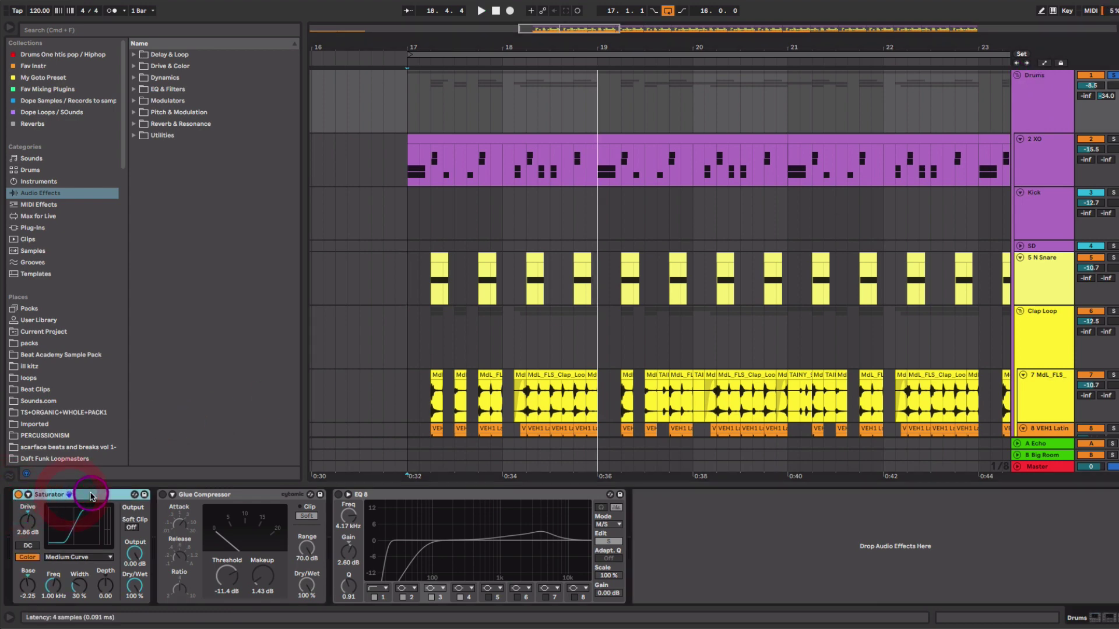
key("space")
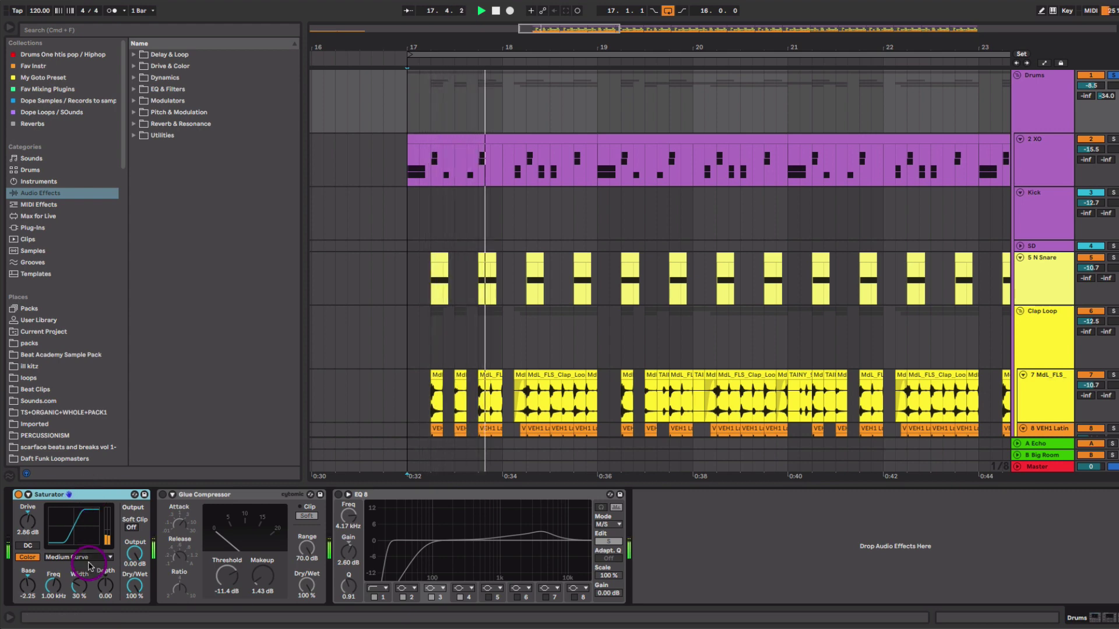
left_click(89, 559)
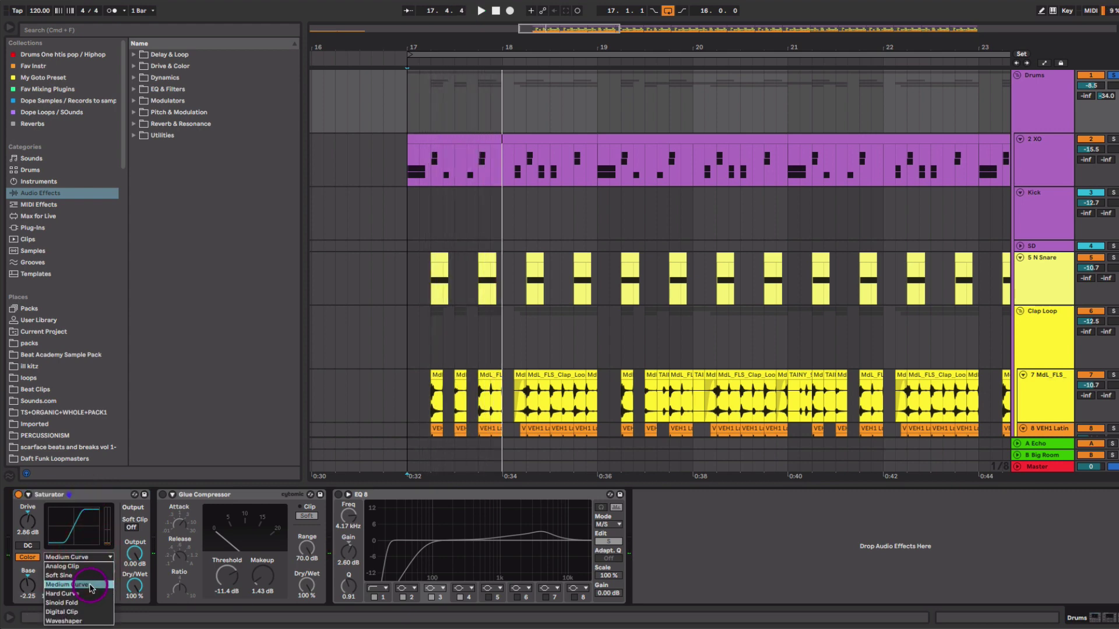
left_click(95, 502)
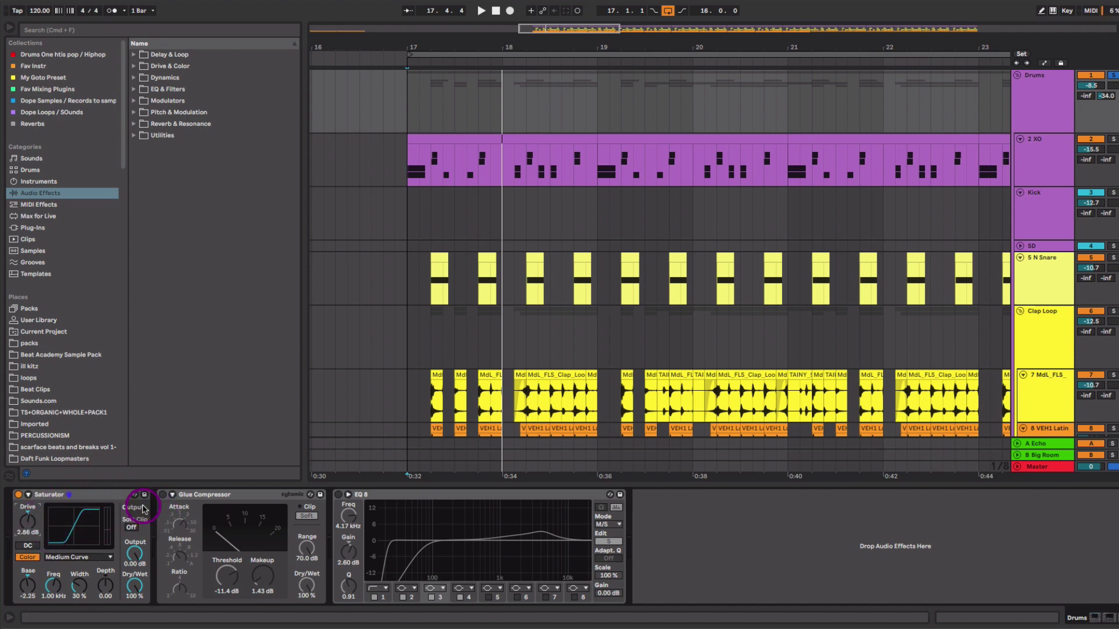
Step: Enable the Glue Compressor with soft clipping and set its threshold to -10.5 dB
left_click(163, 496)
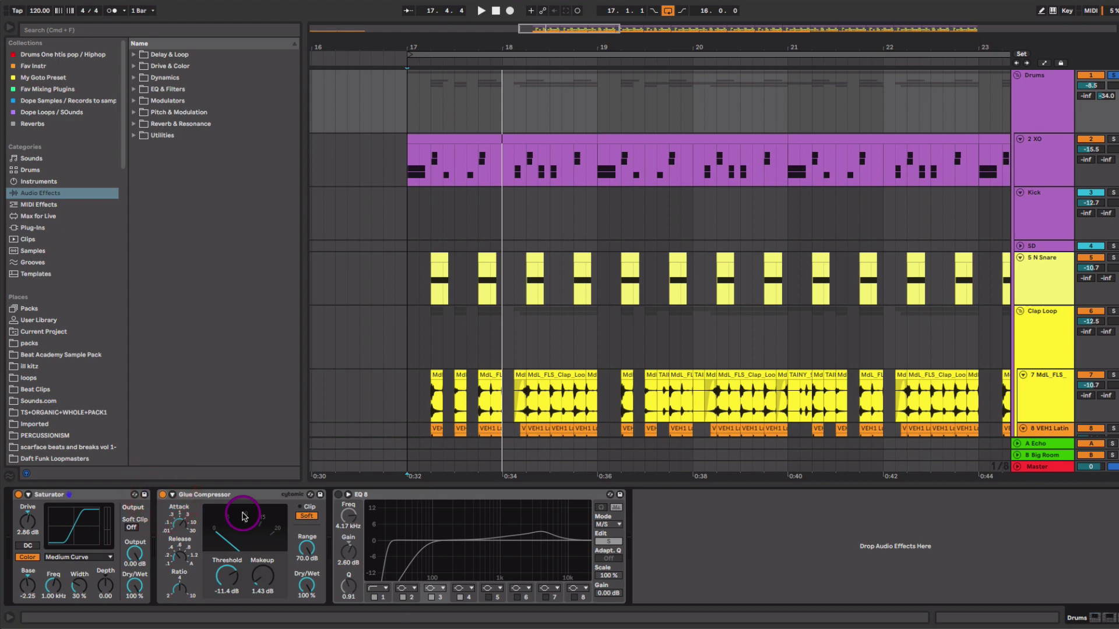
key("space")
left_click_drag(227, 577, 226, 571)
left_click(340, 527)
left_click(306, 517)
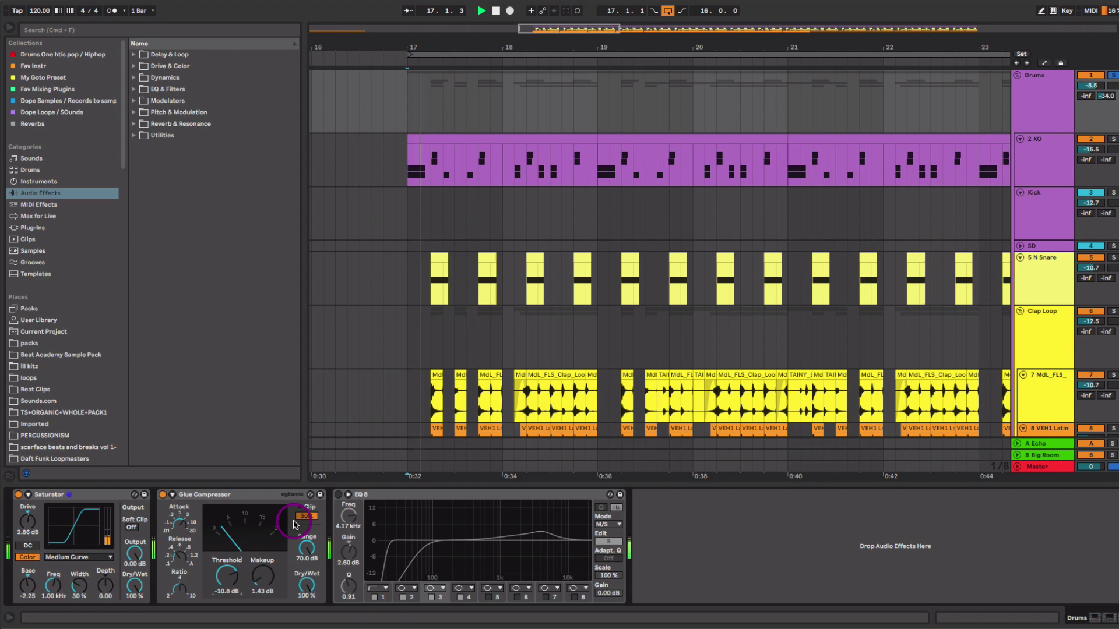
left_click_drag(227, 577, 227, 575)
left_click(390, 491)
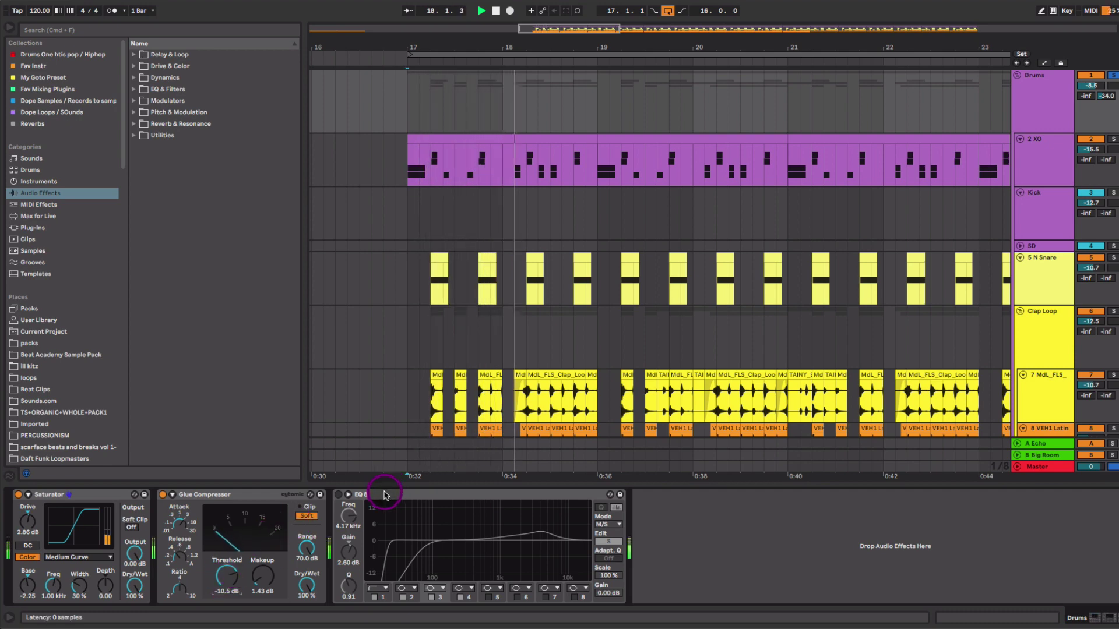
Step: Enable EQ Eight in mid/side mode and settle the Mid channel's low cut at 27.8 Hz
left_click(338, 494)
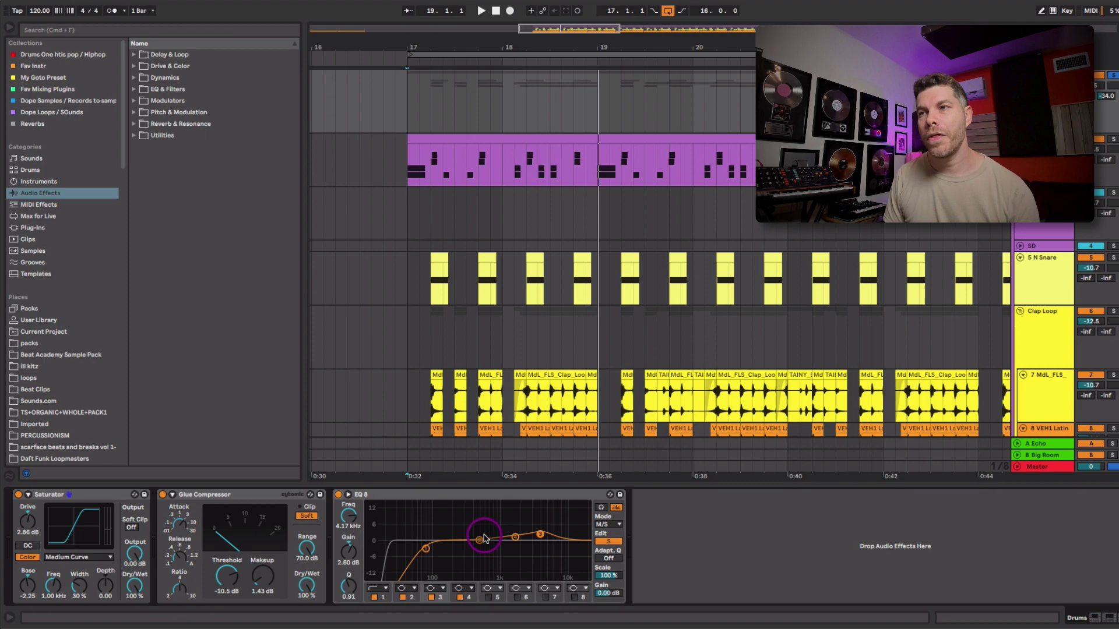
left_click(609, 525)
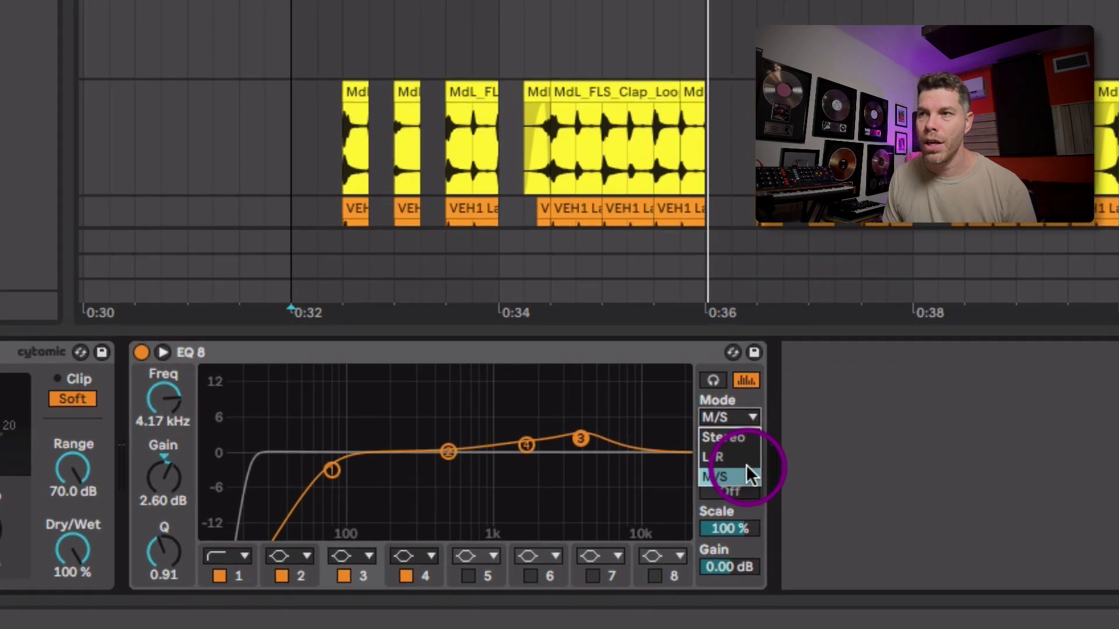
left_click(615, 551)
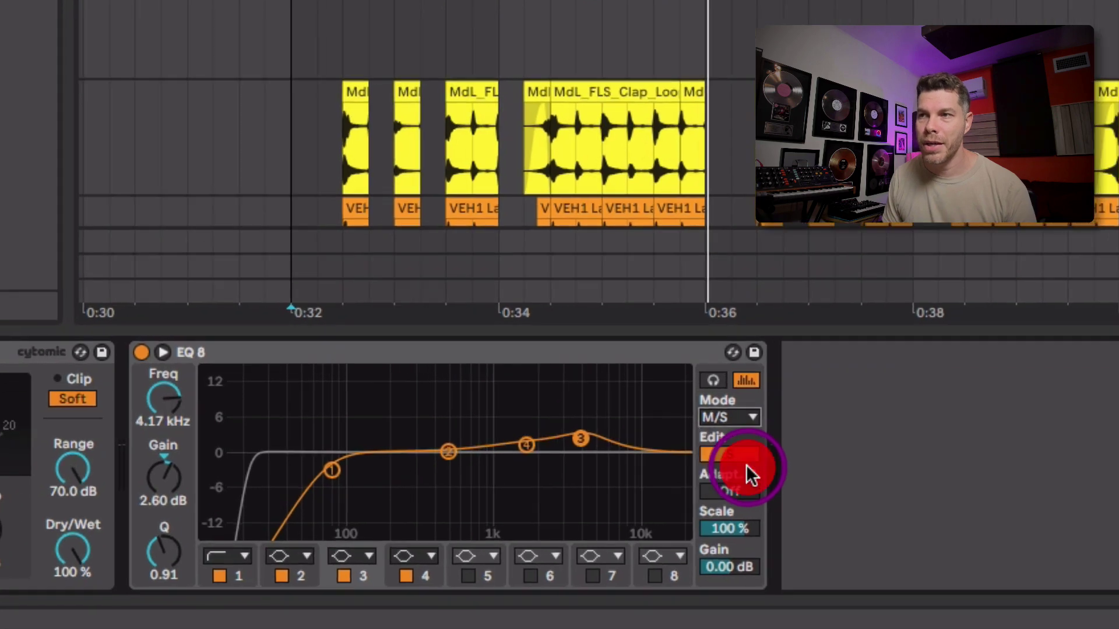
left_click(744, 461)
left_click(742, 461)
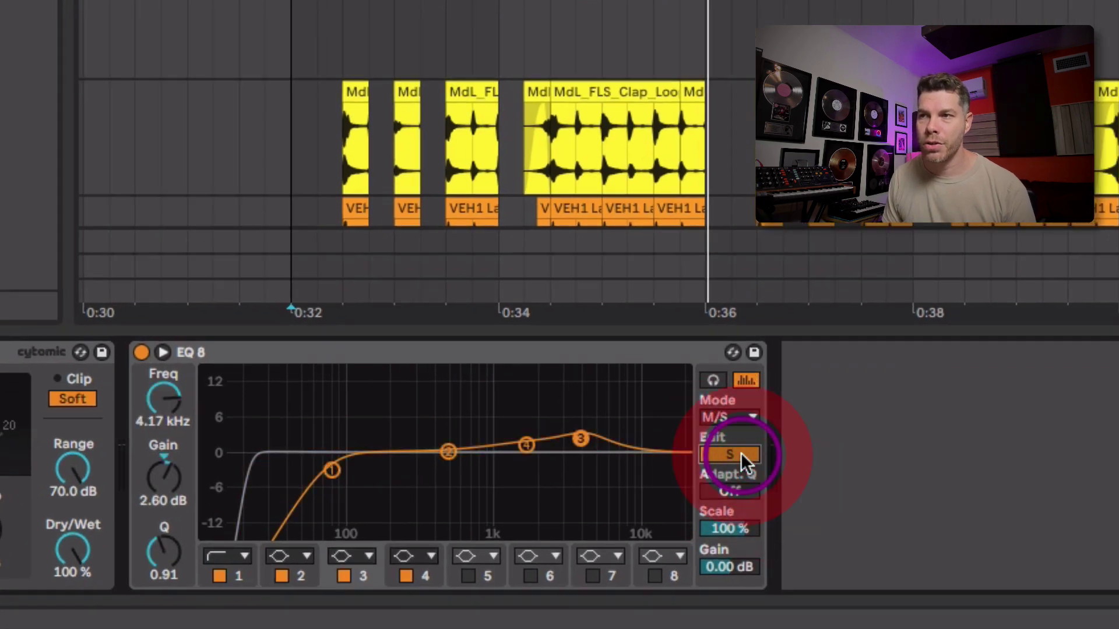
left_click(745, 460)
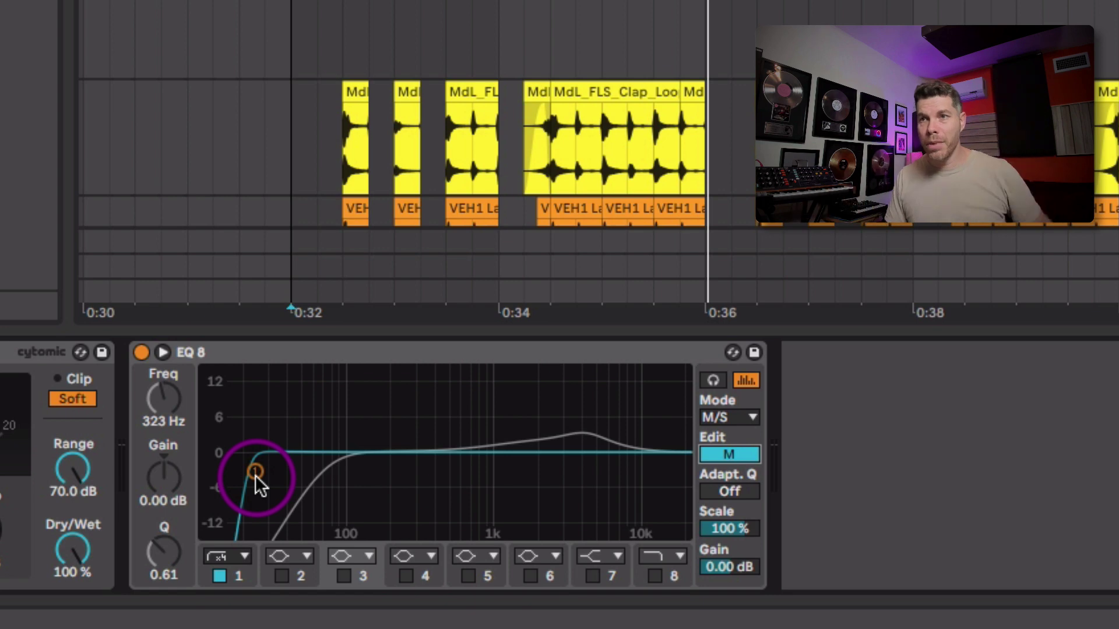
left_click_drag(258, 485, 645, 478)
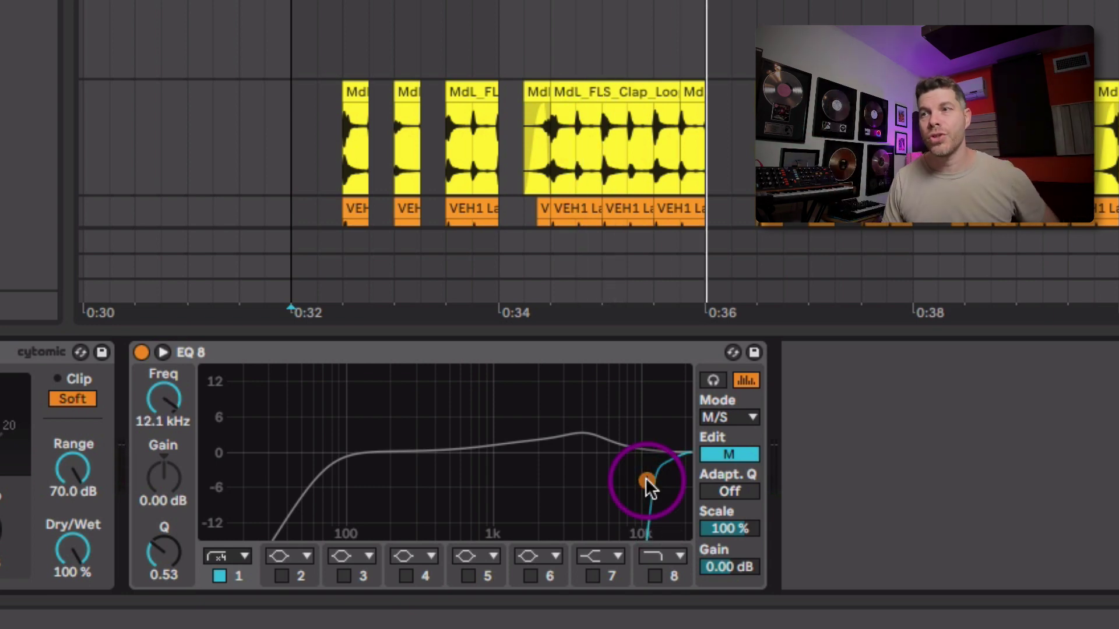
left_click_drag(645, 478, 340, 469)
Step: Set the Side low cut near 70 Hz and boost 4.08 kHz by 3.35 dB
left_click(731, 455)
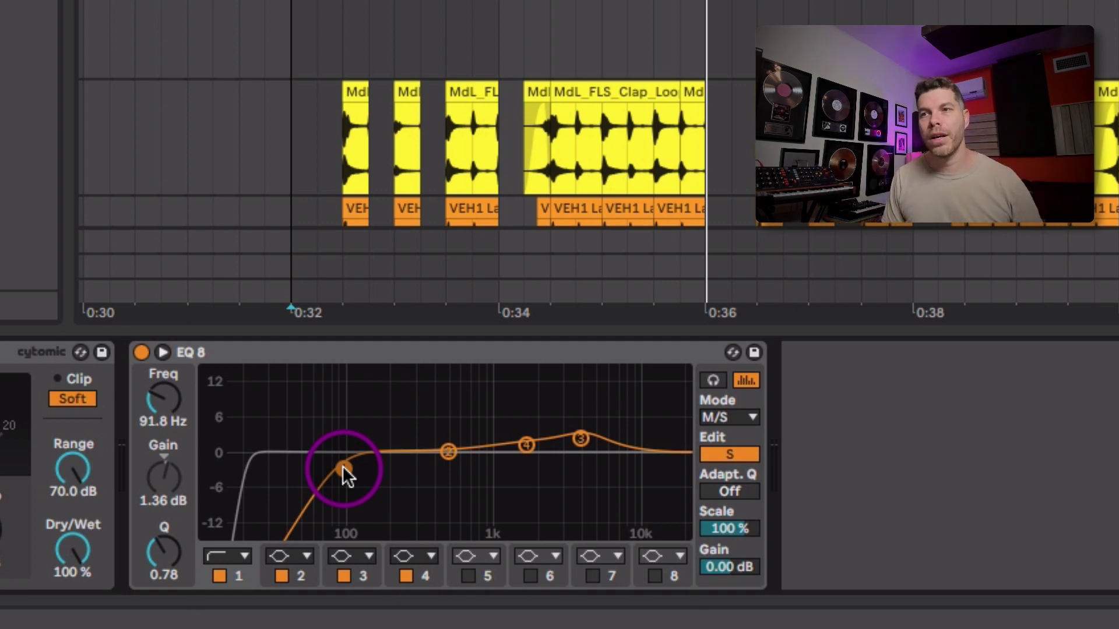
mouse_move(342, 468)
left_mouse_down()
mouse_move(295, 469)
mouse_move(327, 468)
left_mouse_up()
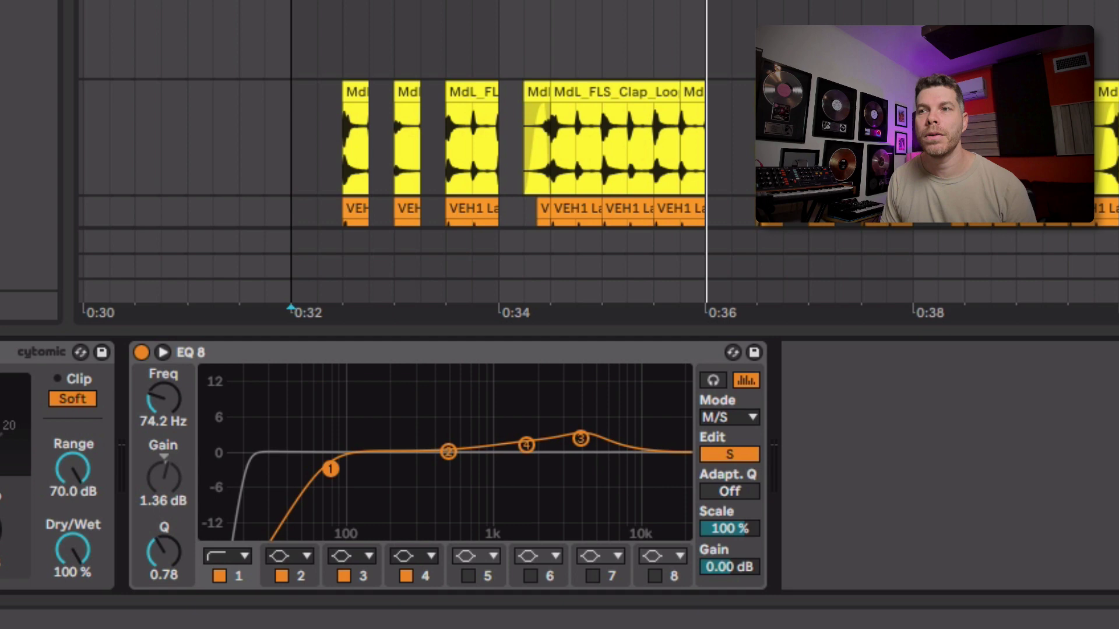
left_click(583, 440)
left_click_drag(579, 438, 579, 434)
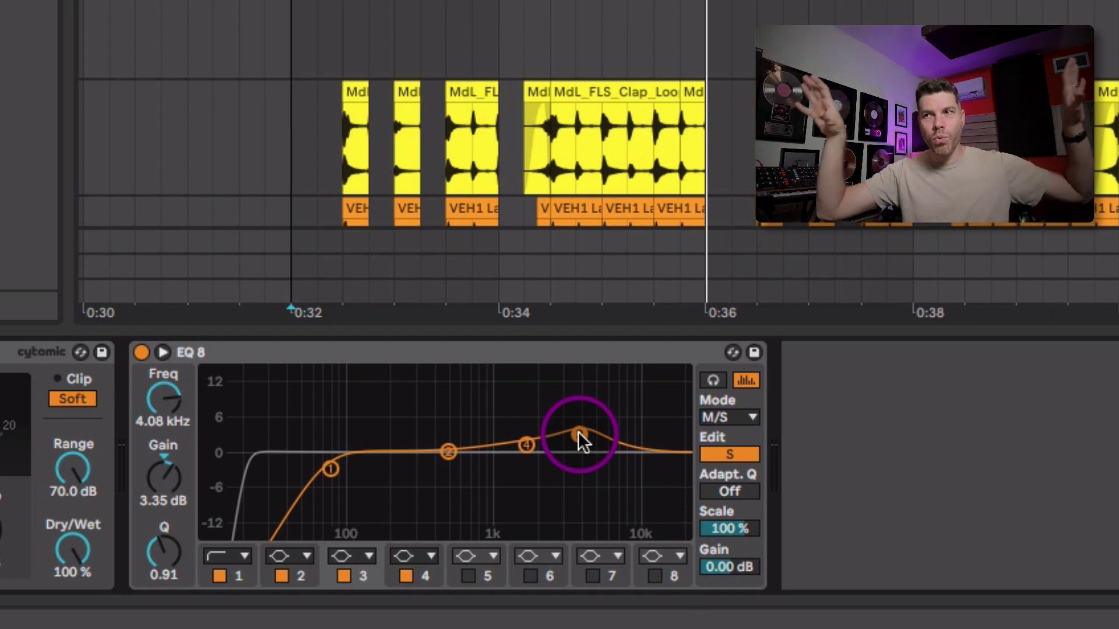
Step: Compare the drum bus EQ Eight bypassed during playback, keep it on, and select its two upper bands
key("space")
left_click(142, 353)
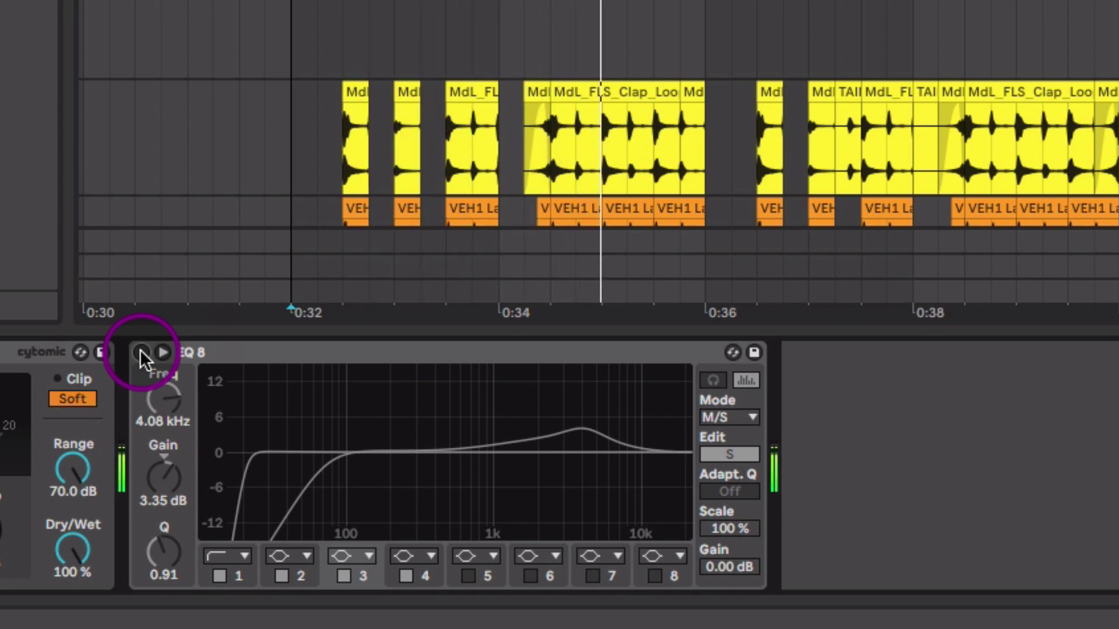
left_click(142, 352)
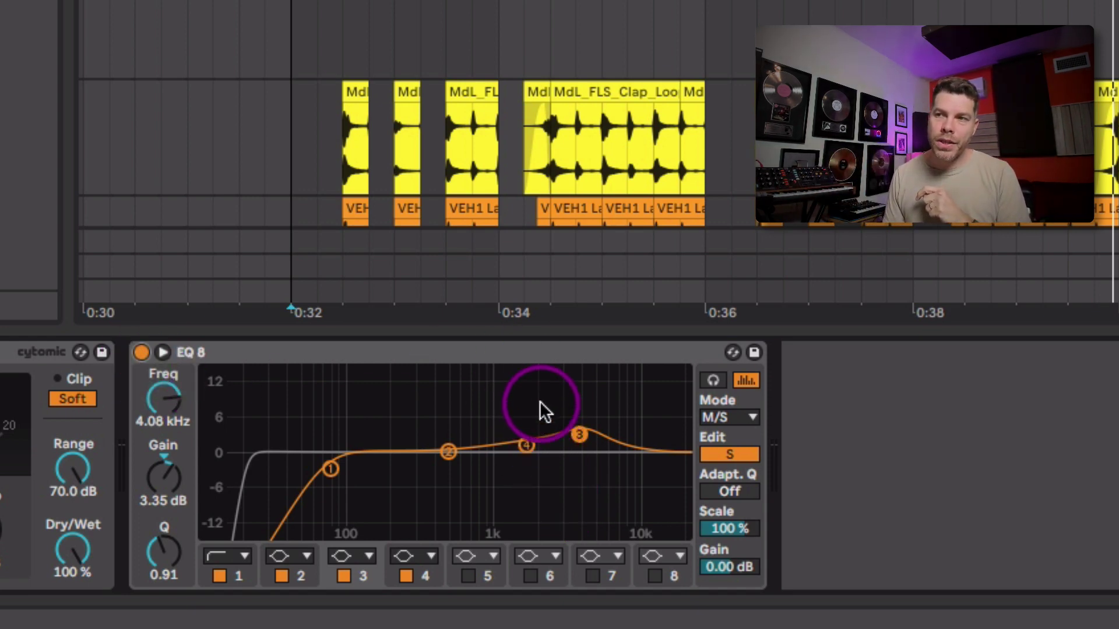
left_click_drag(533, 389, 612, 479)
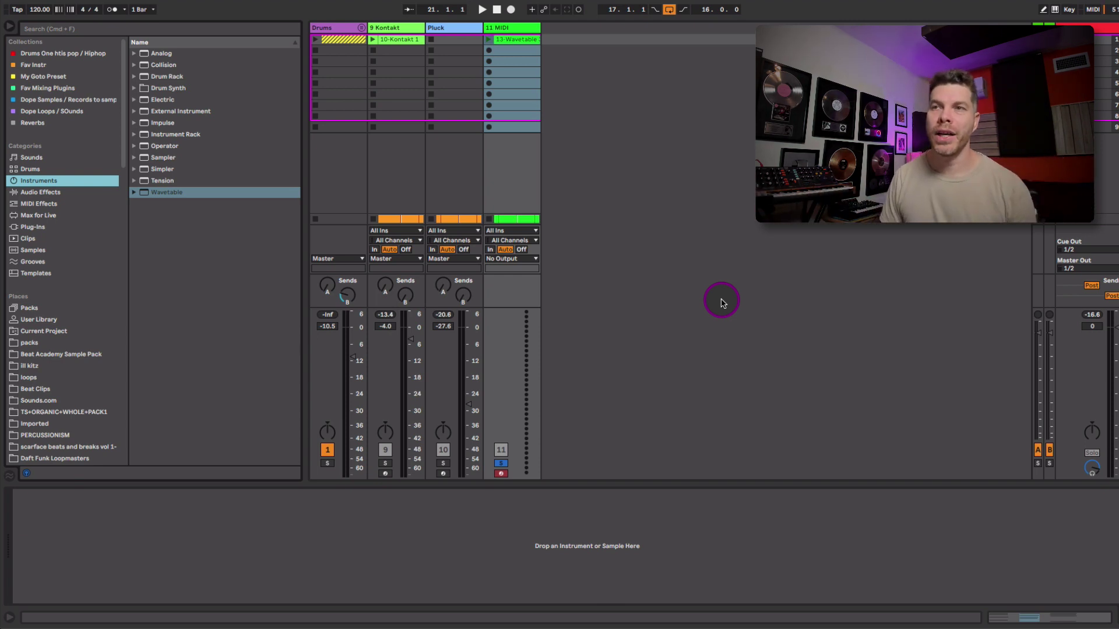
Step: Load Wavetable onto empty MIDI track 11 and audition its pad clip
left_click_drag(163, 194, 528, 77)
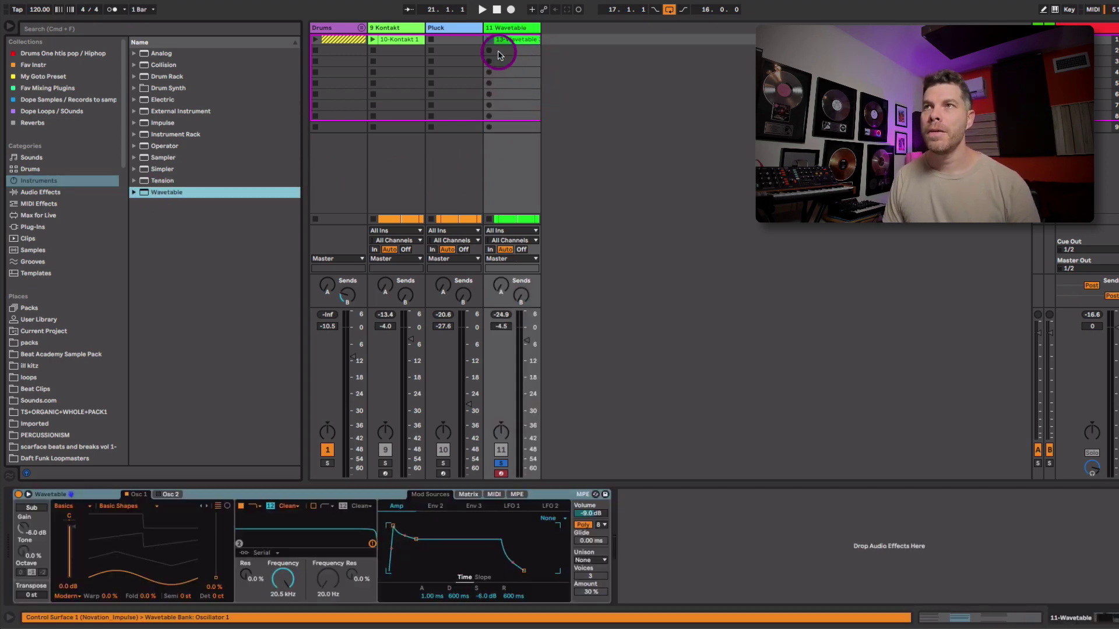
key("Tab")
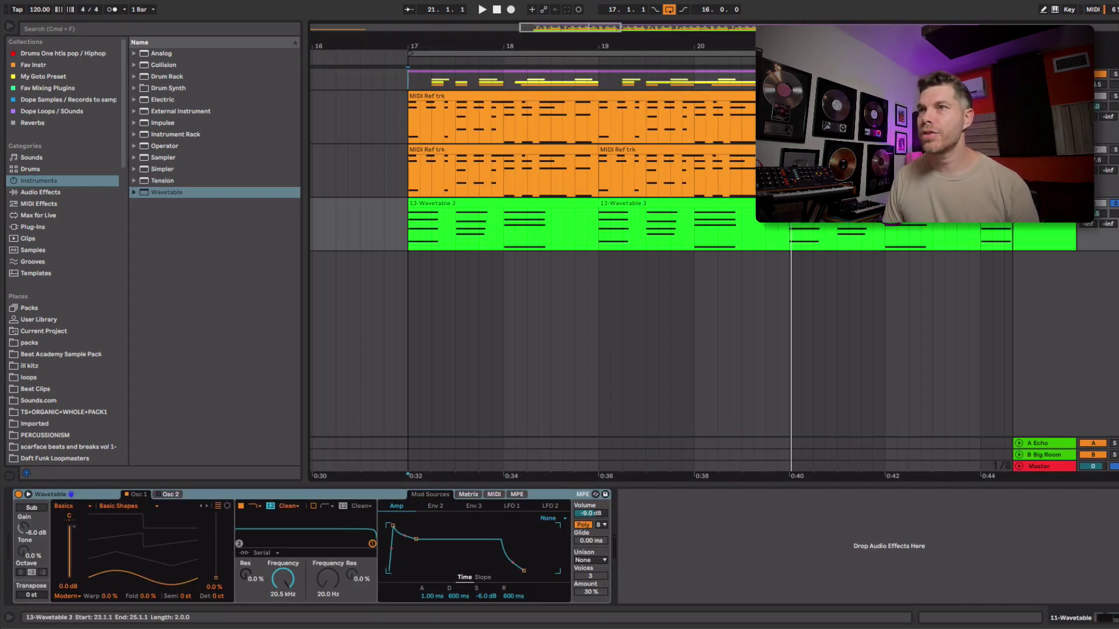
double_click(506, 198)
key("space")
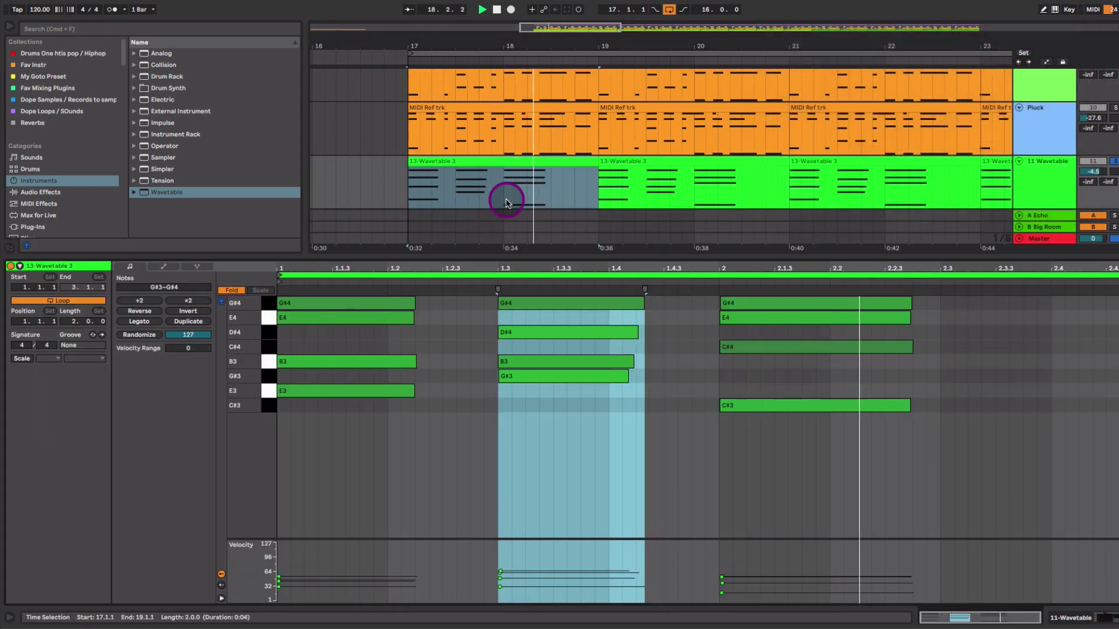
key("space")
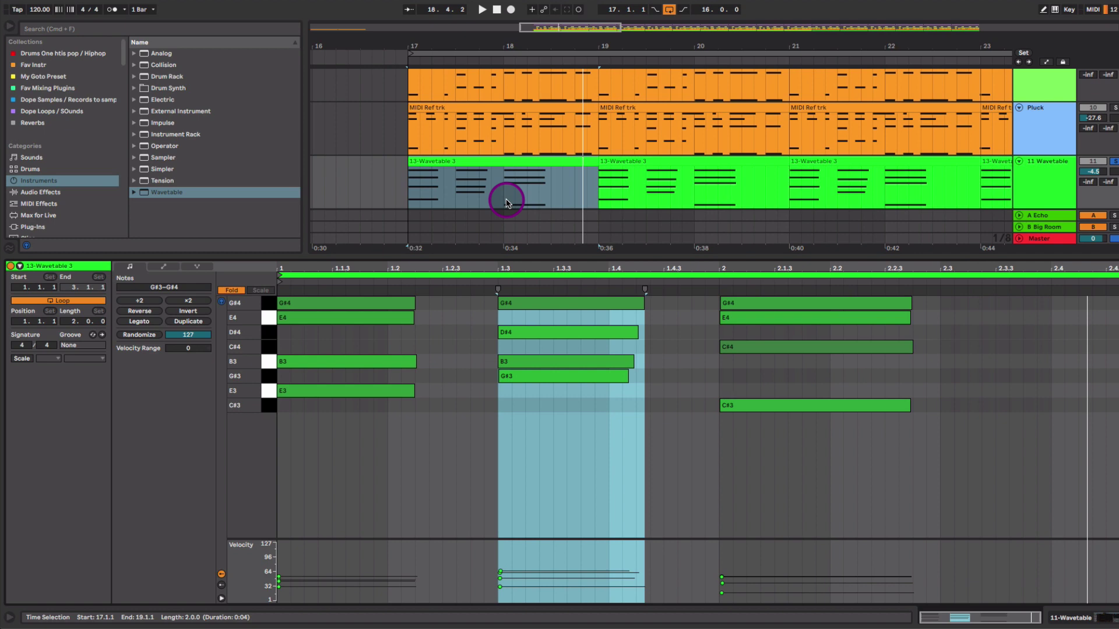
Step: Set the oscillator wavetable position to 32% and bring the filter cutoff below 1 kHz
key("shift+Tab")
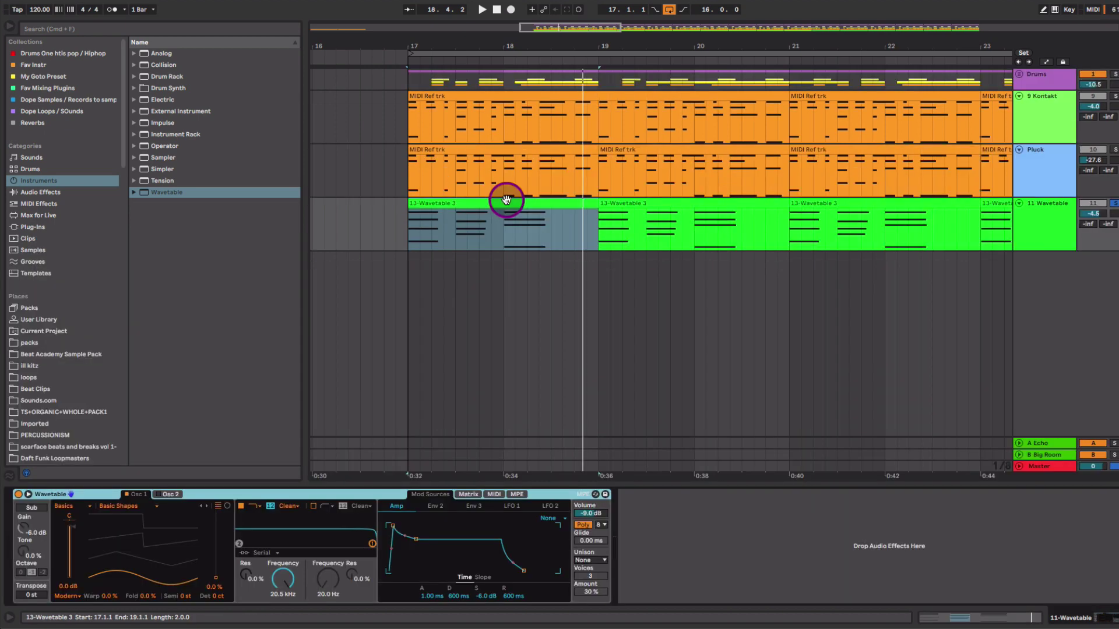
left_click_drag(181, 563, 181, 542)
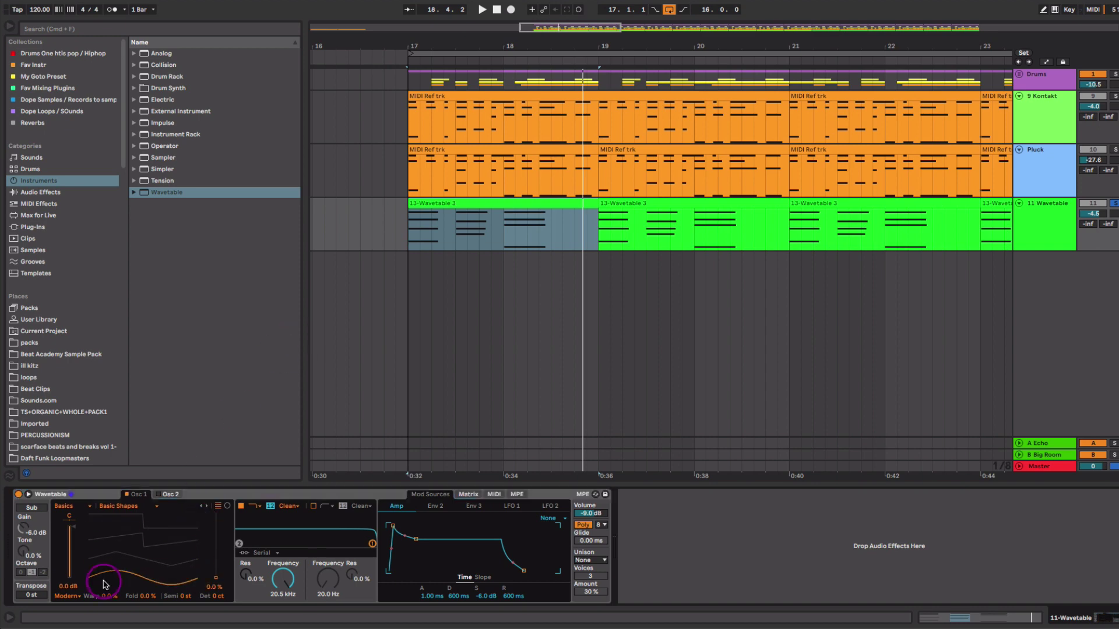
mouse_move(283, 578)
left_mouse_down()
mouse_move(283, 600)
mouse_move(285, 584)
left_mouse_up()
key("space")
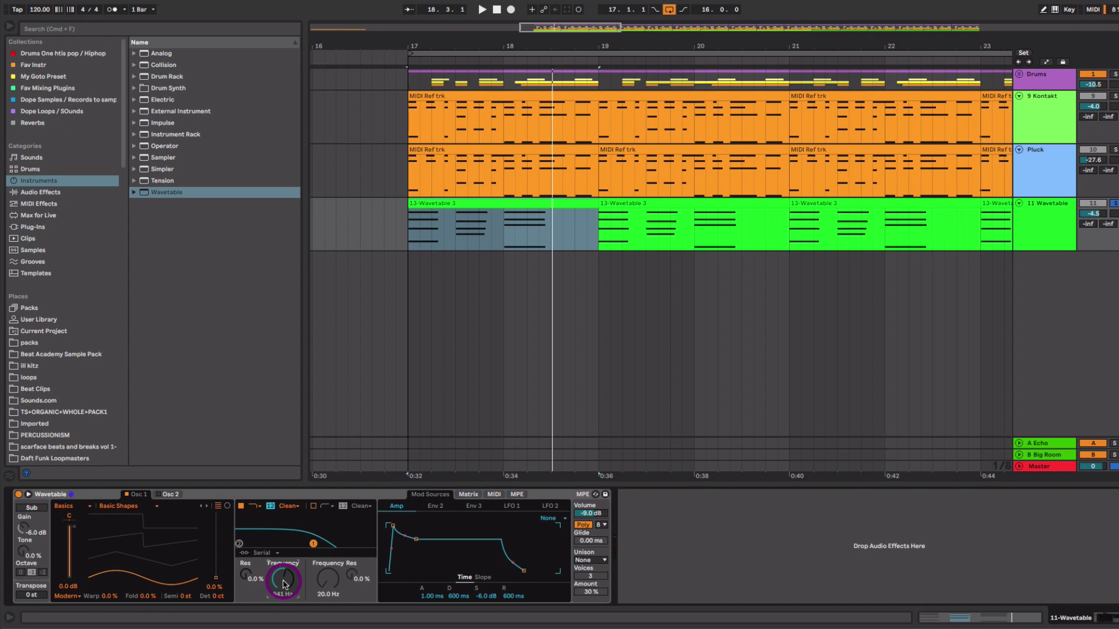
Step: Reshape the amp envelope with a steeper decay, 2.95 s attack and 1.89 s release
left_click(405, 552)
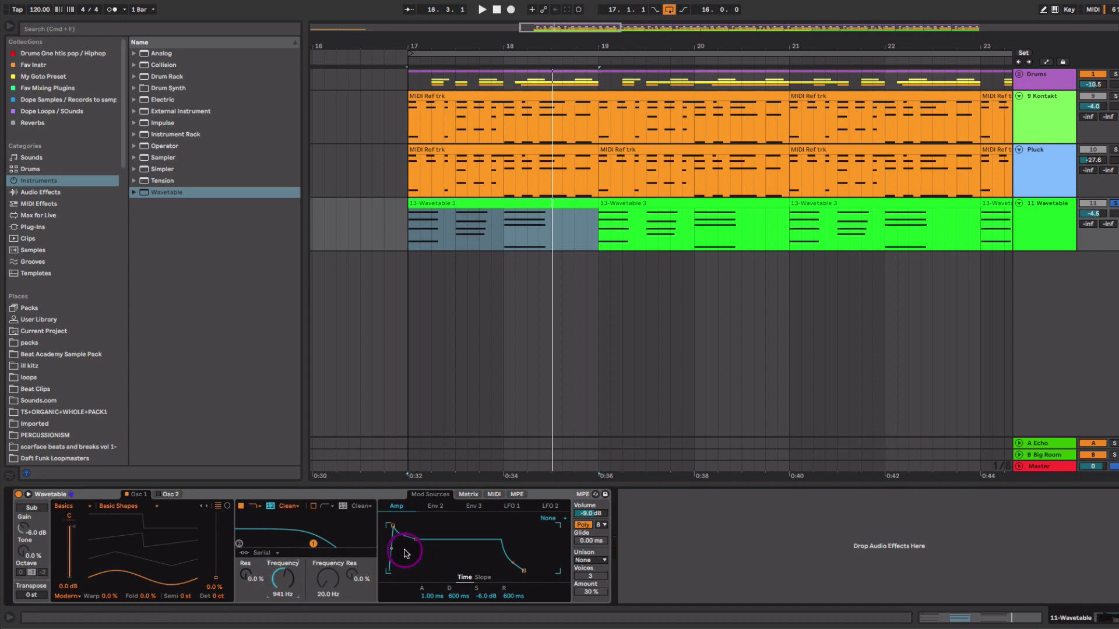
mouse_move(398, 536)
left_mouse_down()
mouse_move(400, 517)
mouse_move(417, 526)
left_mouse_up()
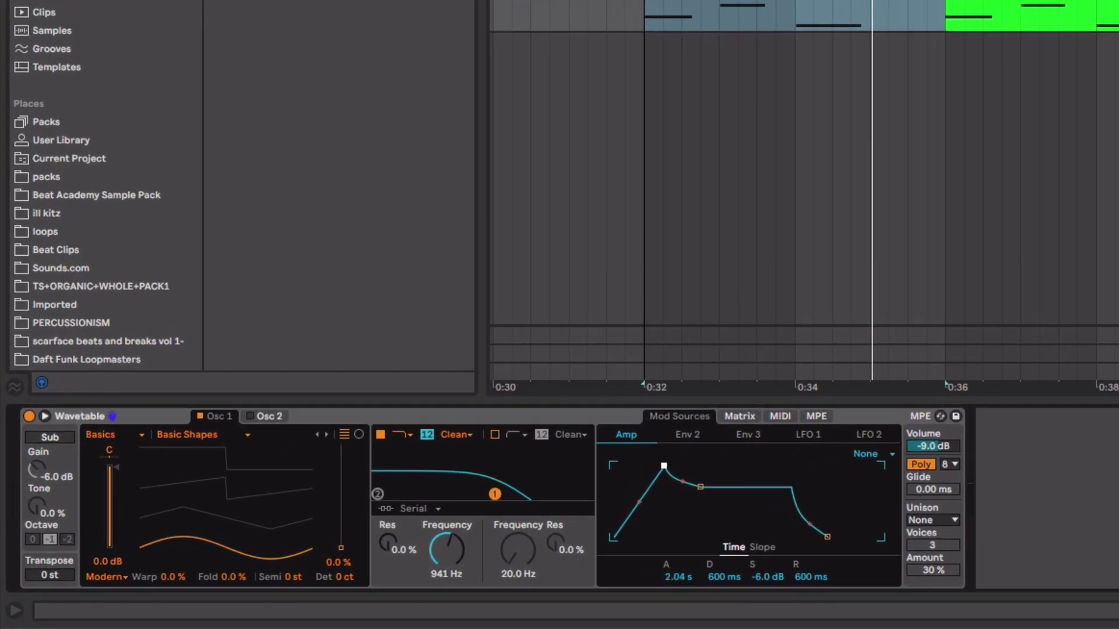
left_click_drag(664, 466, 667, 466)
left_click_drag(827, 536, 840, 539)
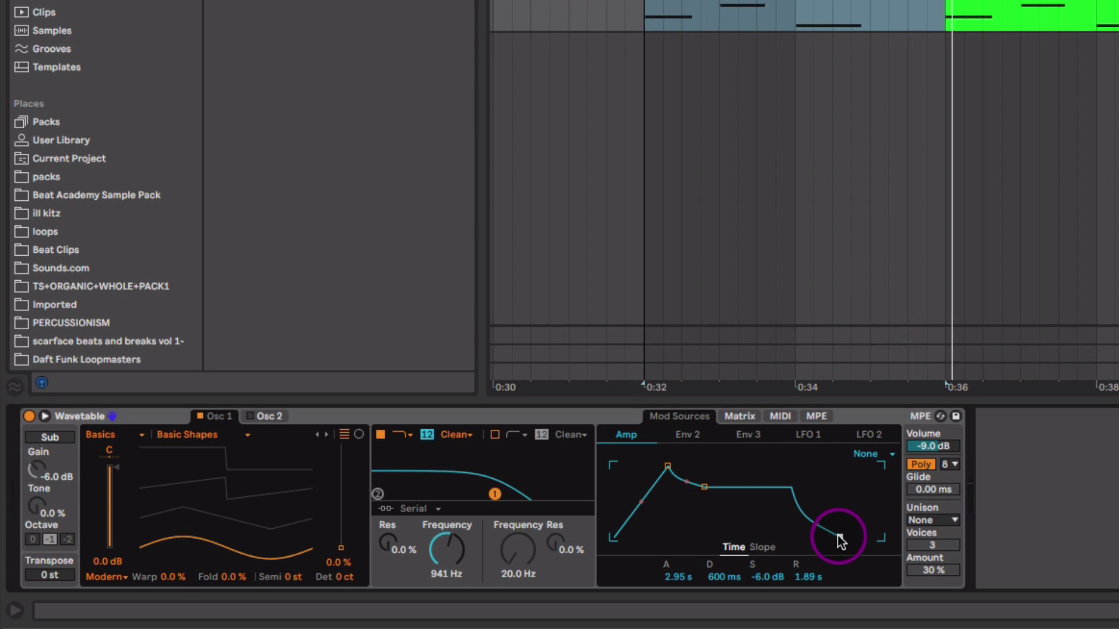
Step: Switch unison to Classic at 13% and lower the filter cutoff to 714 Hz
left_click(932, 520)
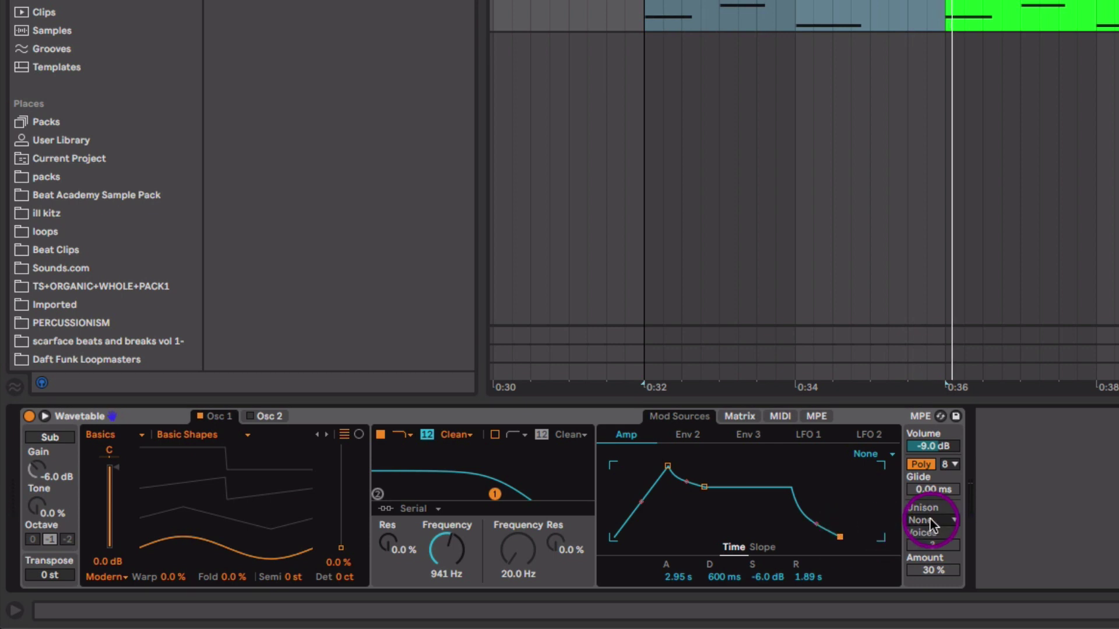
left_click(929, 519)
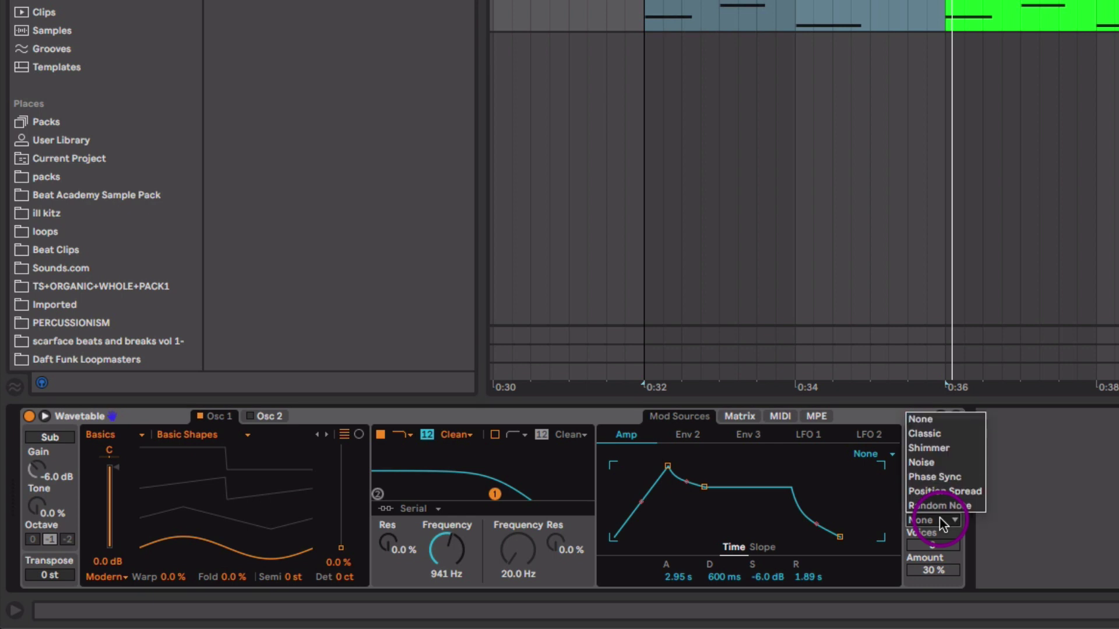
left_click(948, 434)
mouse_move(932, 570)
left_mouse_down()
mouse_move(932, 588)
mouse_move(935, 574)
left_mouse_up()
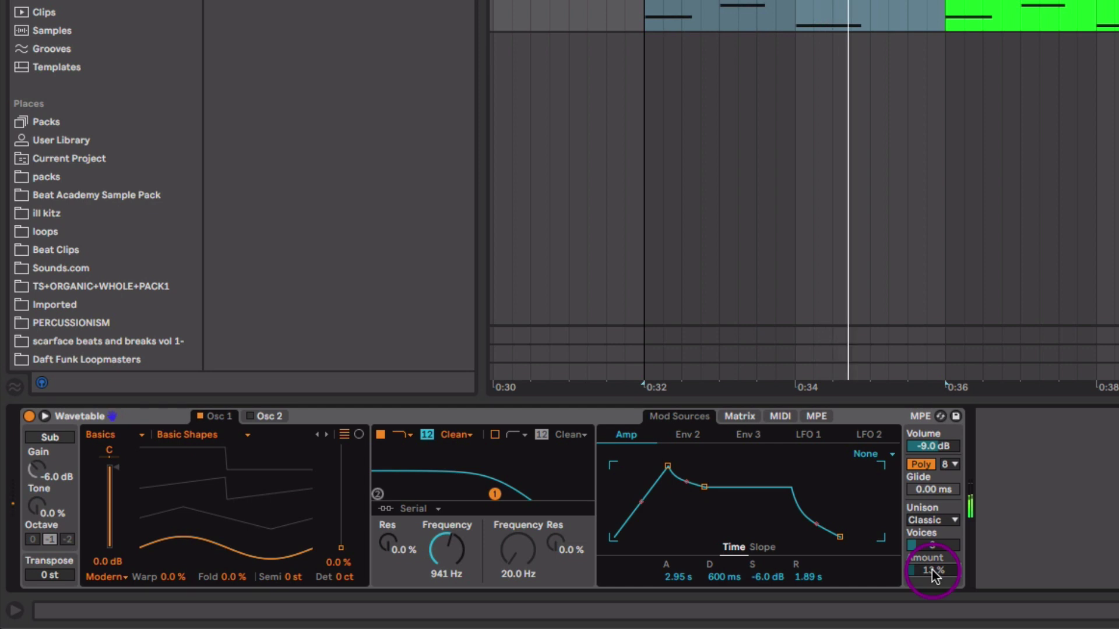
left_click_drag(446, 555, 398, 543)
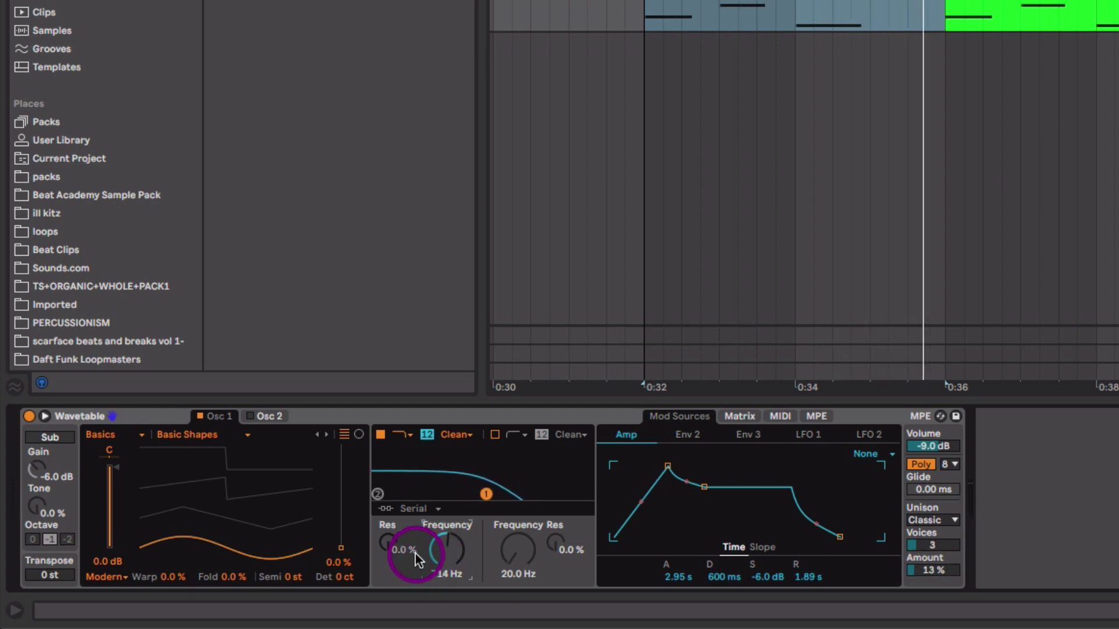
Step: Turn on Osc 2 at -12 semitones and -4.2 dB, and ease the cutoff to 676 Hz
left_click(266, 416)
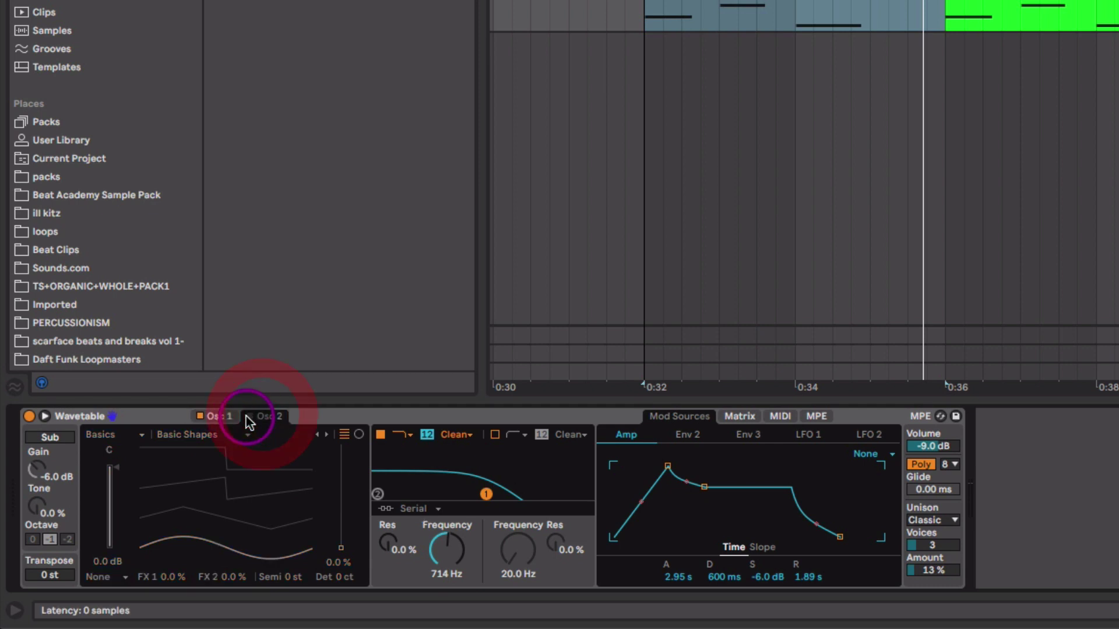
left_click(295, 578)
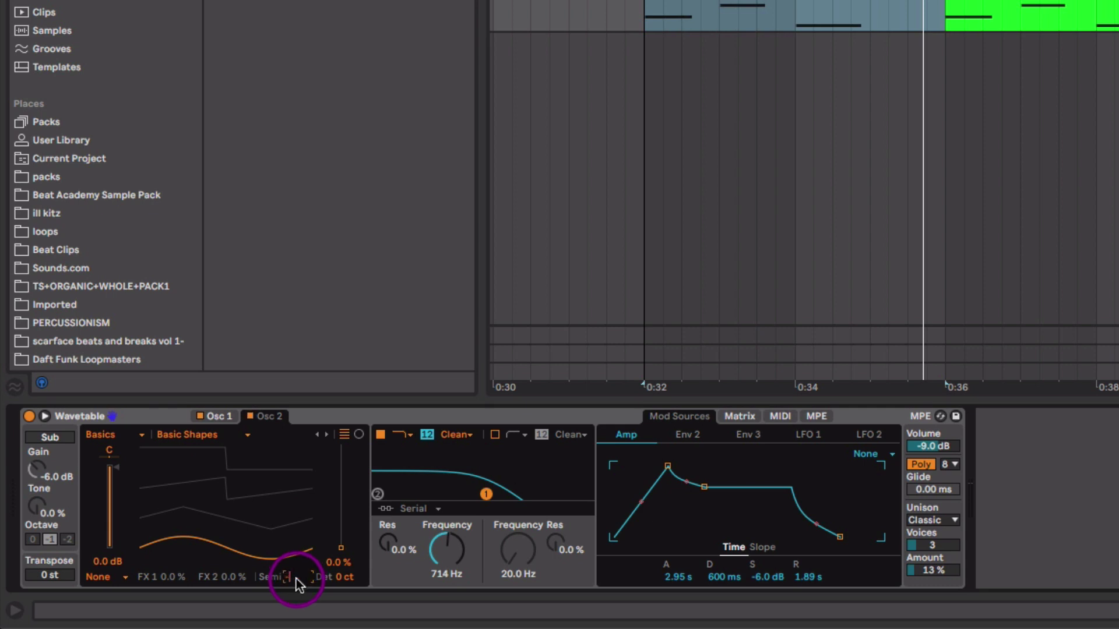
type("-12 st")
key("Return")
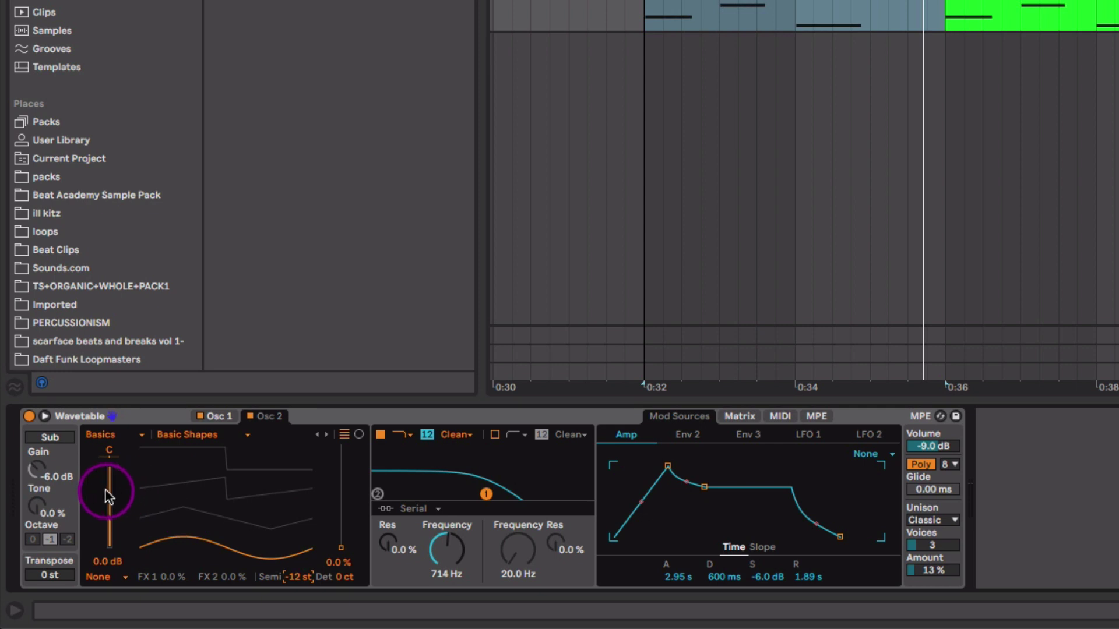
left_click_drag(110, 484, 110, 497)
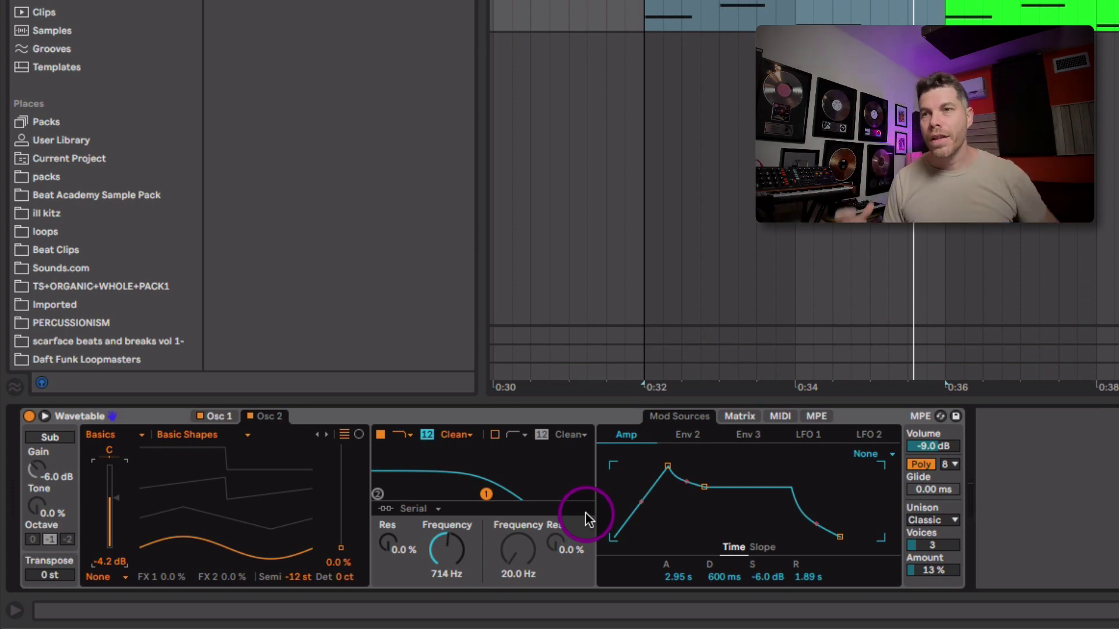
left_click_drag(447, 545, 450, 546)
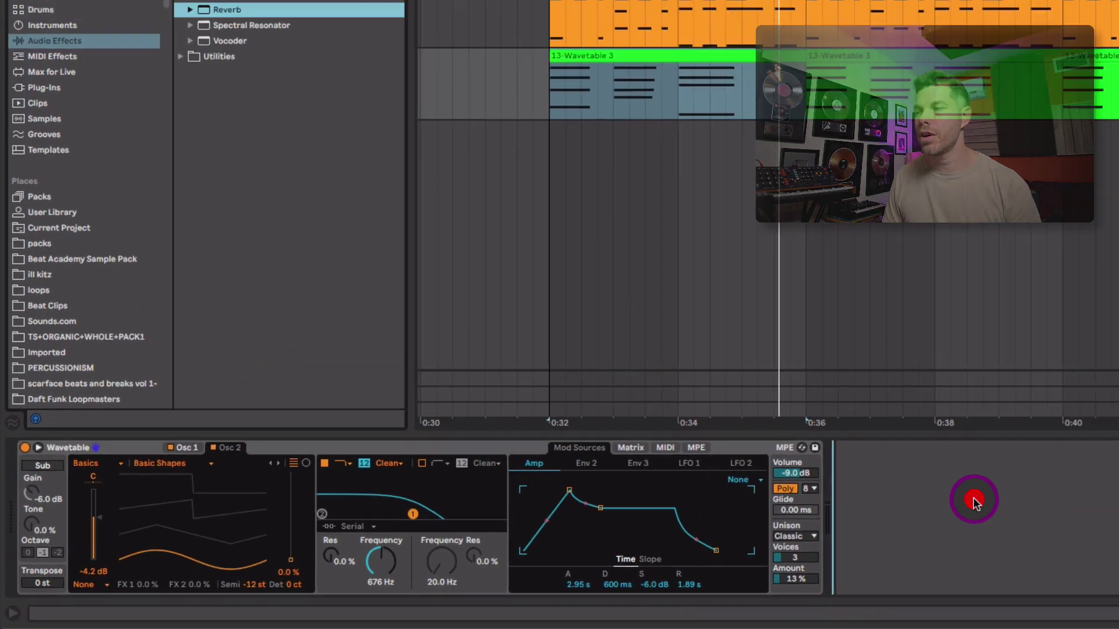
Step: Balance the Reverb's dry/wet mix by ear and set its decay time to 4.55 s
key("space")
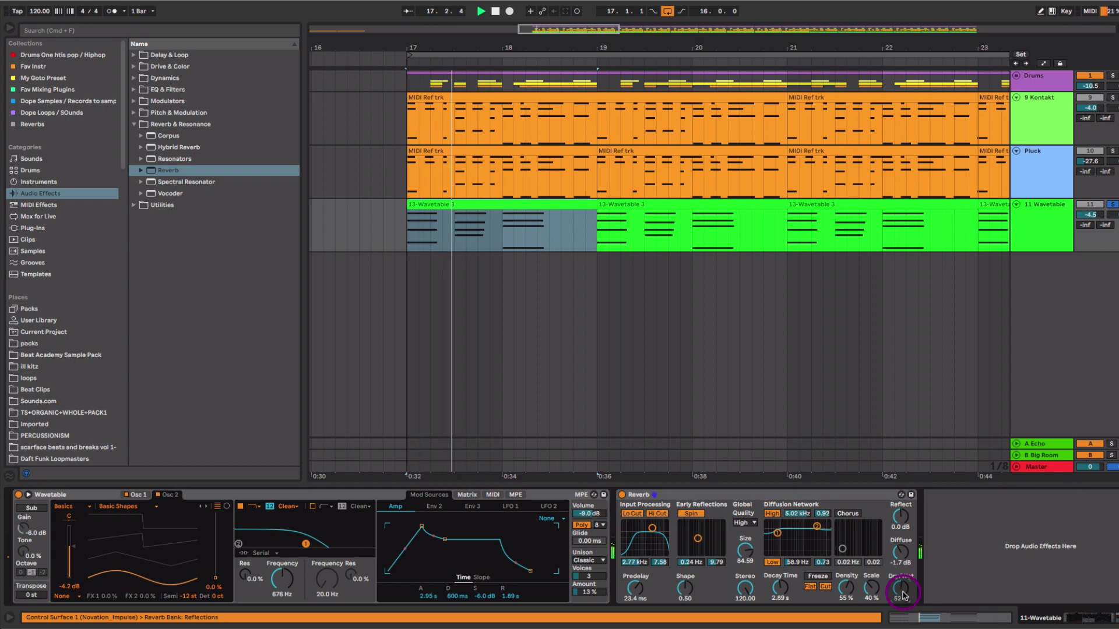
left_click_drag(901, 589, 903, 595)
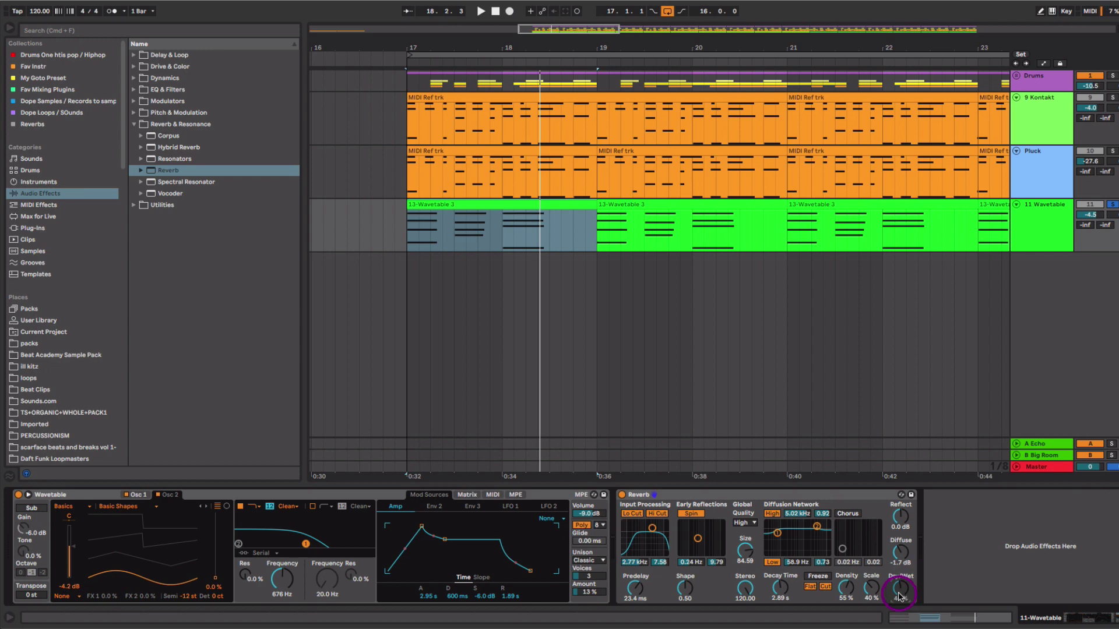
left_click_drag(899, 596, 901, 592)
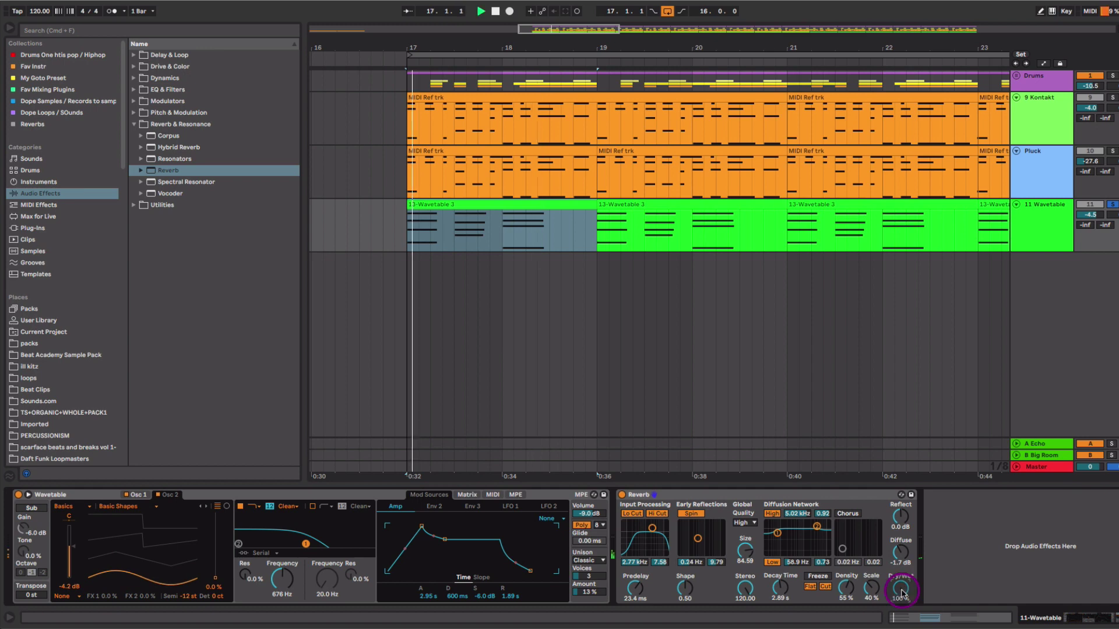
left_click_drag(900, 590, 903, 593)
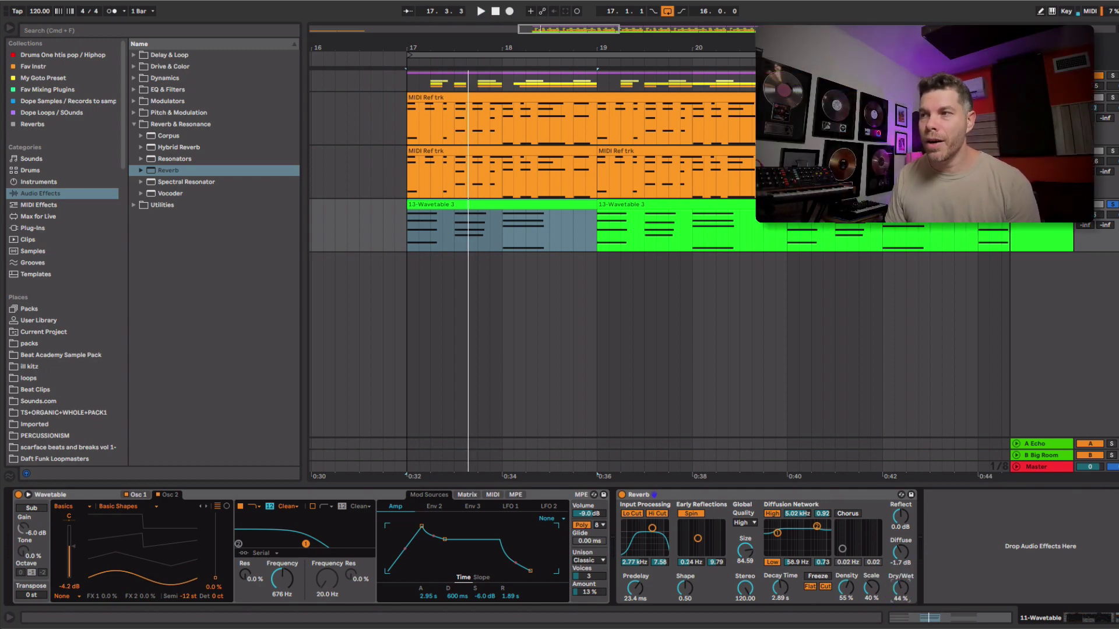
left_click(902, 593)
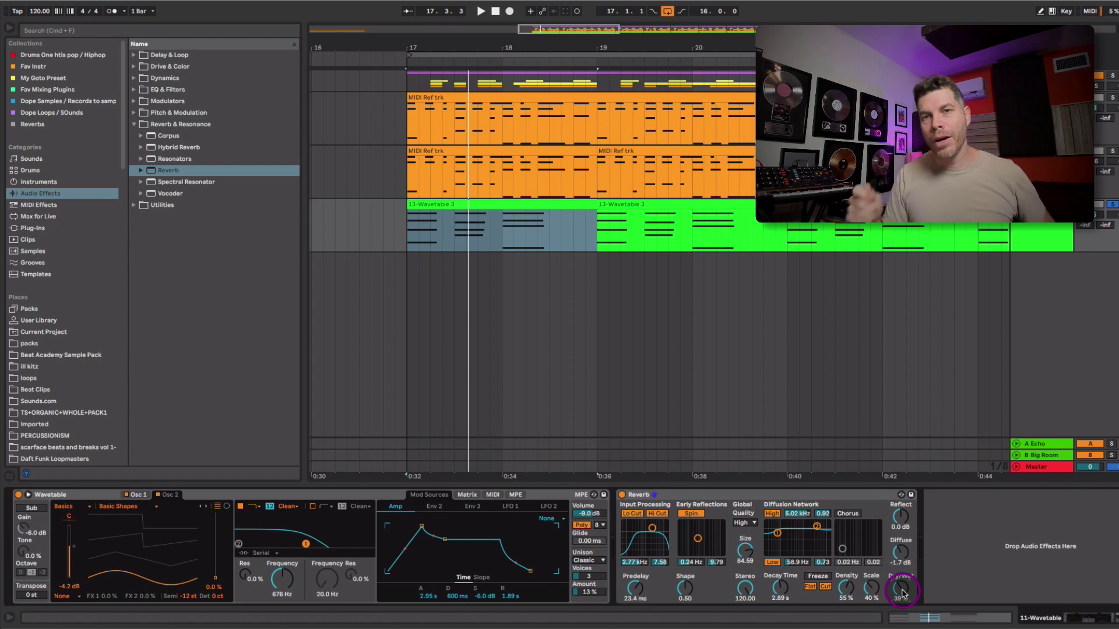
key("space")
mouse_move(902, 593)
left_mouse_down()
mouse_move(902, 617)
mouse_move(901, 593)
left_mouse_up()
key("space")
left_click_drag(780, 588, 780, 573)
left_click(652, 528)
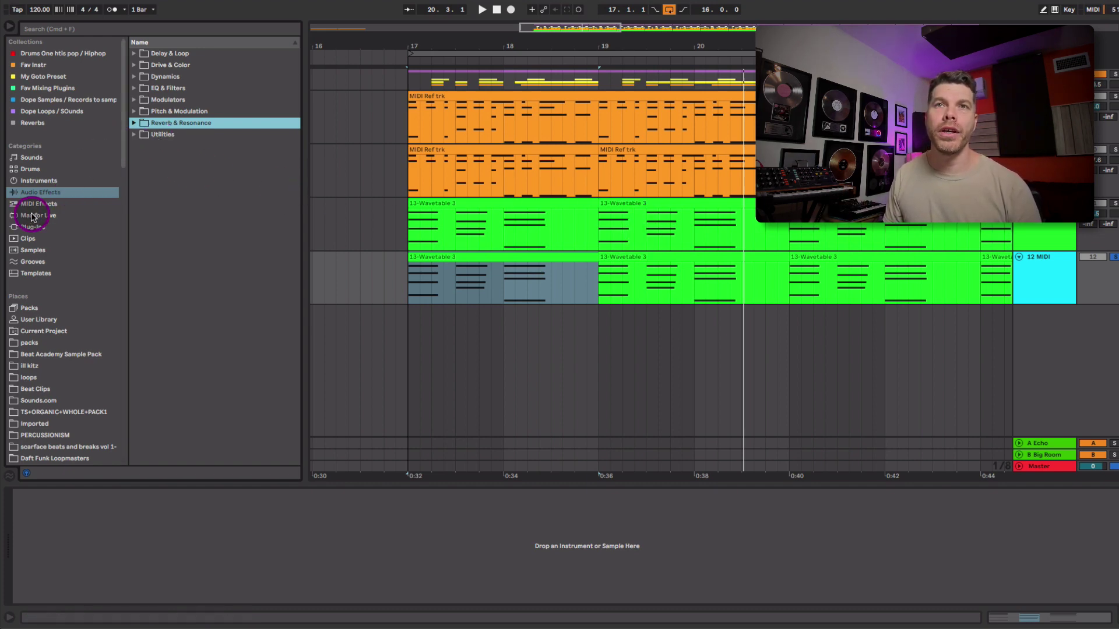
Step: Load Wavetable onto track 12, set wavetable position to 12% and enable Osc 2
left_click(39, 181)
left_click_drag(166, 189, 512, 288)
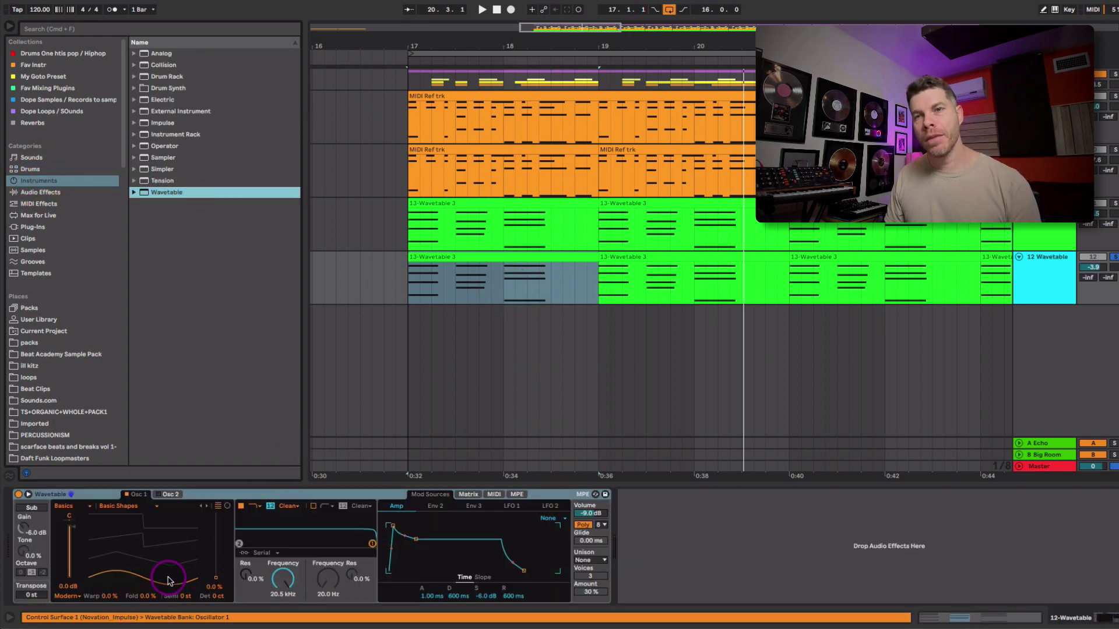
left_click_drag(169, 585, 169, 574)
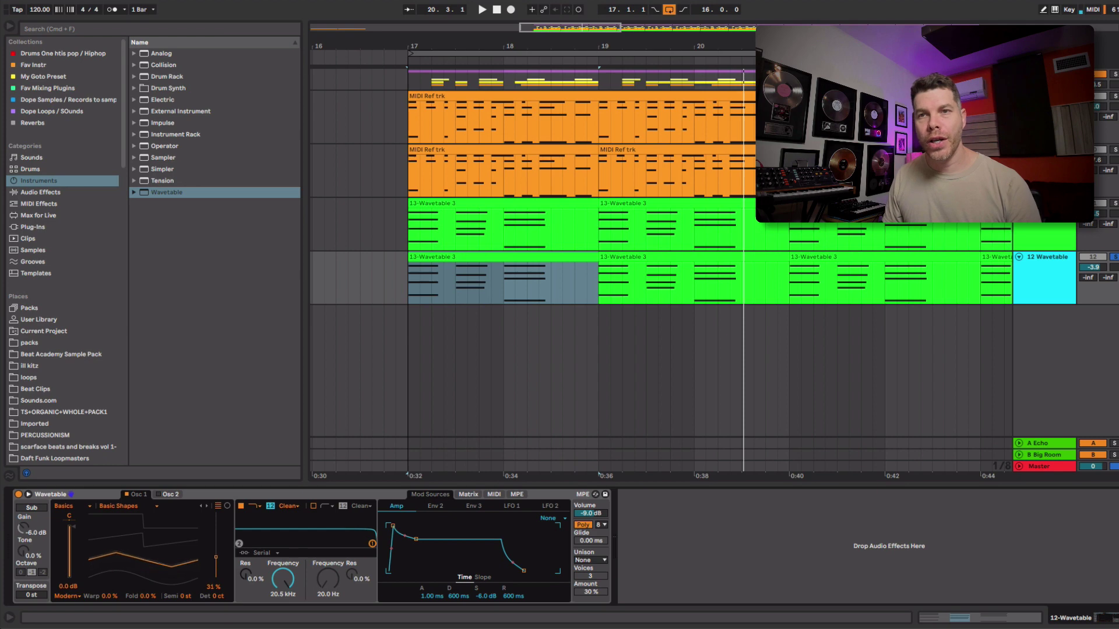
left_click(165, 499)
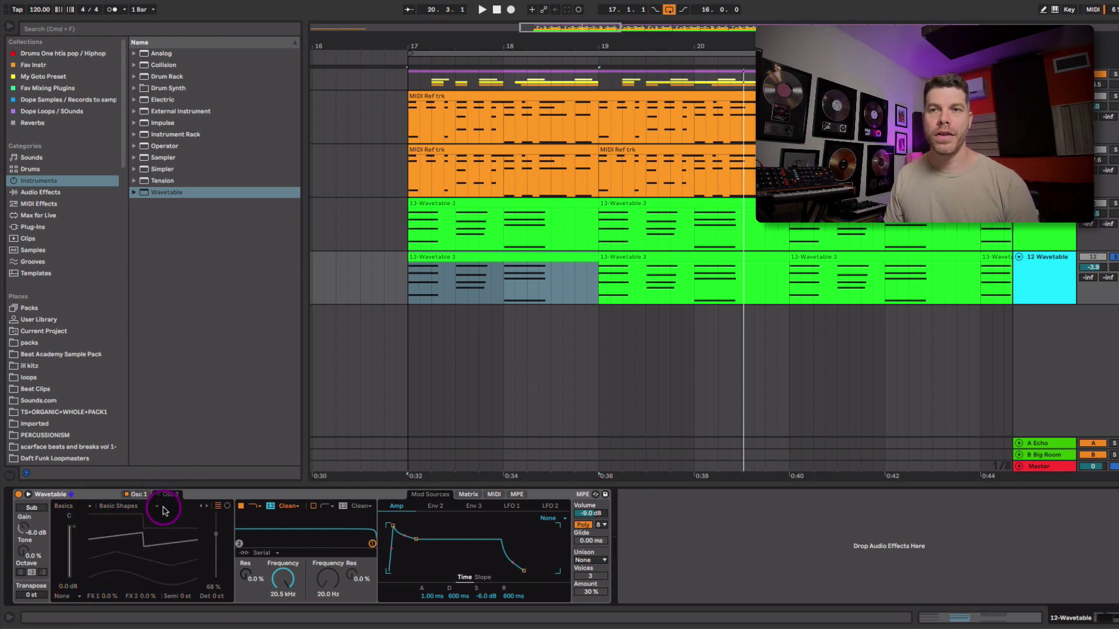
left_click(157, 494)
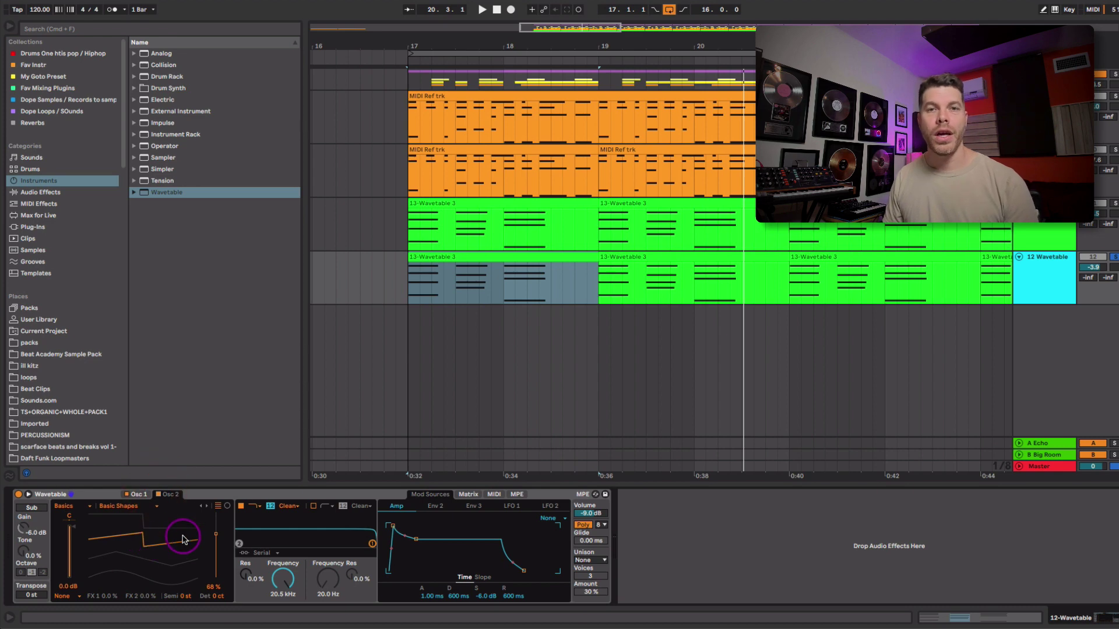
Step: Lower the filter cutoff to 265 Hz and give the amp envelope 2.04 s attack, 3.38 s release
mouse_move(283, 578)
left_mouse_down()
mouse_move(283, 588)
mouse_move(283, 575)
left_mouse_up()
left_click(398, 527)
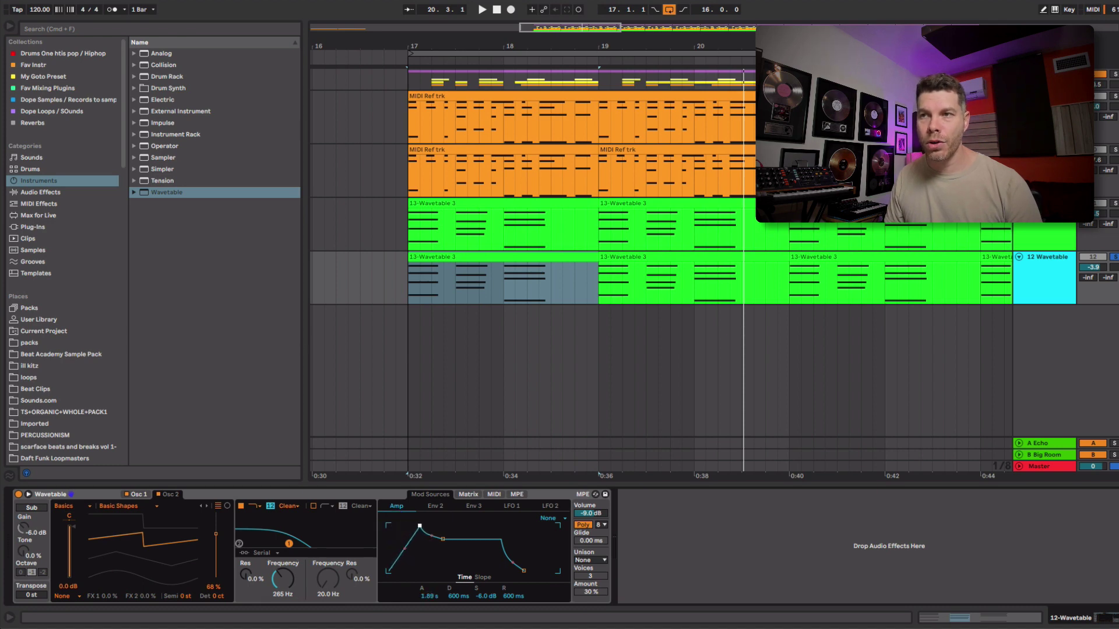
left_click_drag(419, 526, 420, 526)
left_click(523, 570)
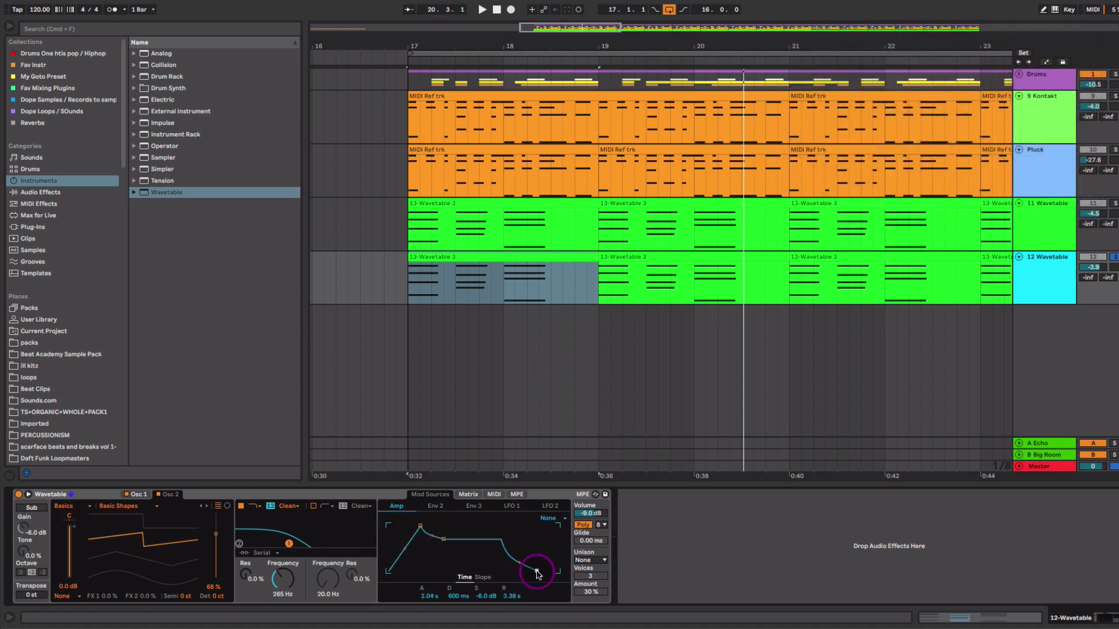
key("space")
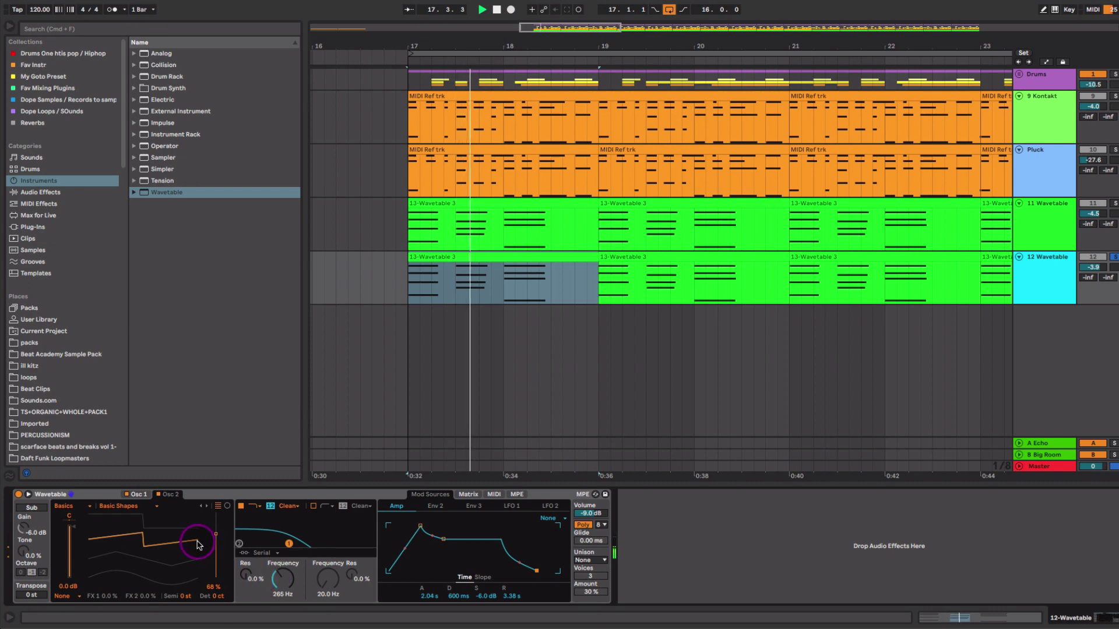
key("space")
key("space")
key("space")
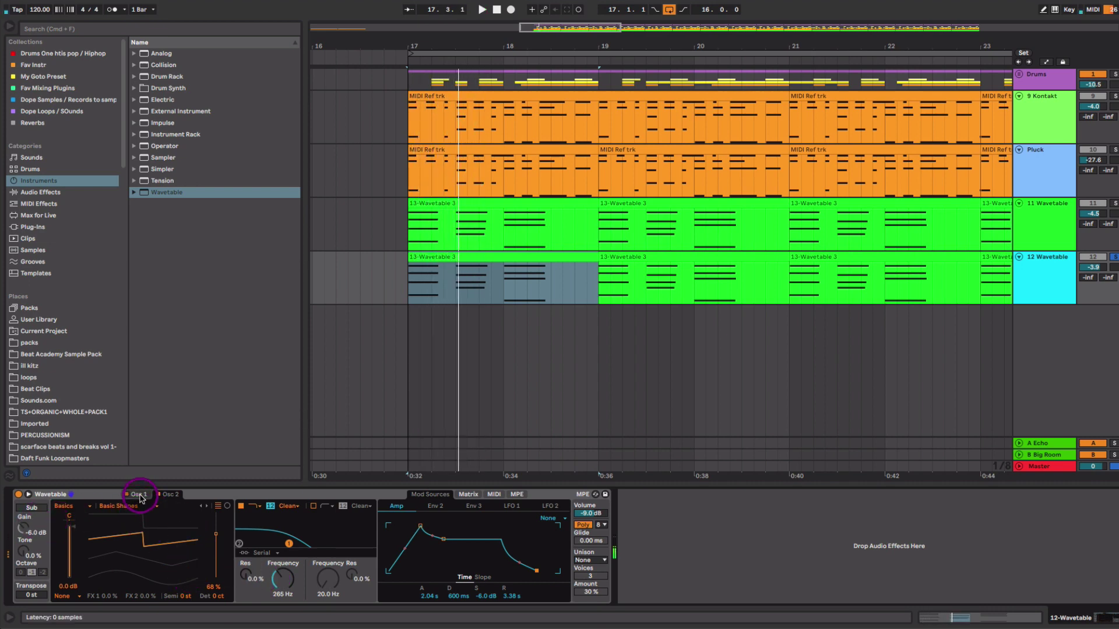
Step: Raise the filter cutoff to about 390 Hz while auditioning from bar 17
left_click(139, 495)
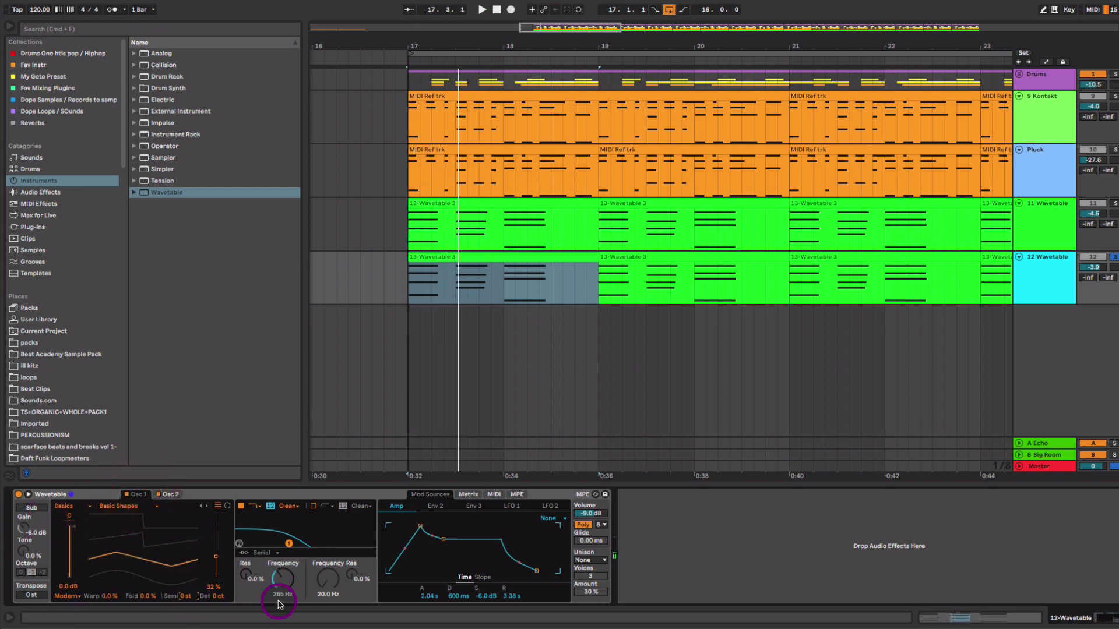
key("space")
mouse_move(279, 604)
left_mouse_down()
mouse_move(275, 568)
mouse_move(281, 584)
left_mouse_up()
left_click(275, 573)
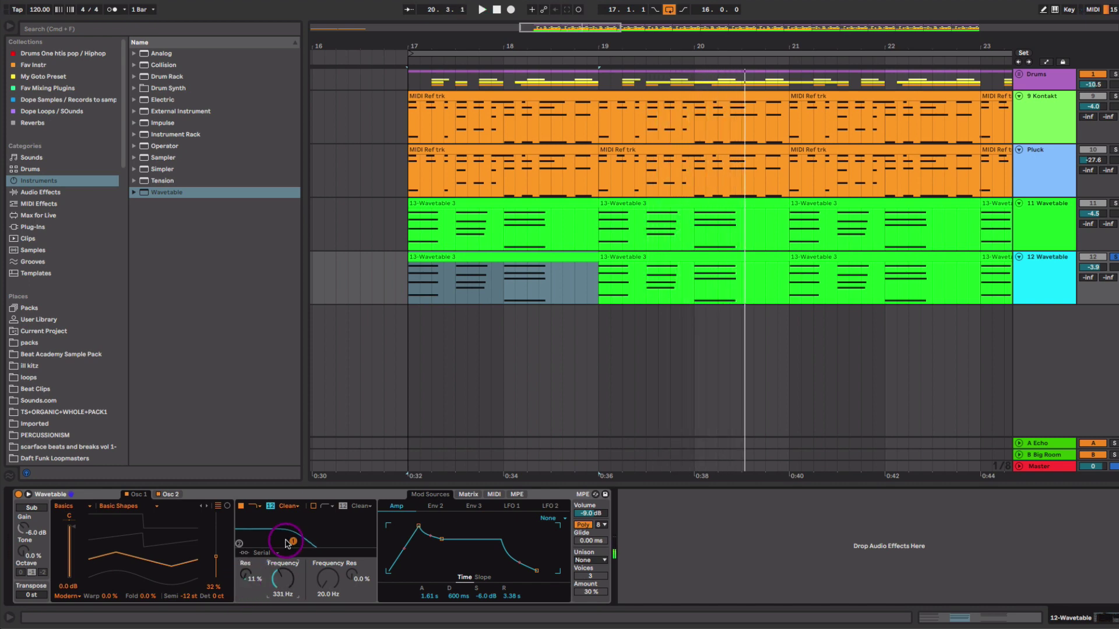
Step: Speed LFO 1 up to a 5.13 Hz rate and reduce its modulation amount
left_click(169, 494)
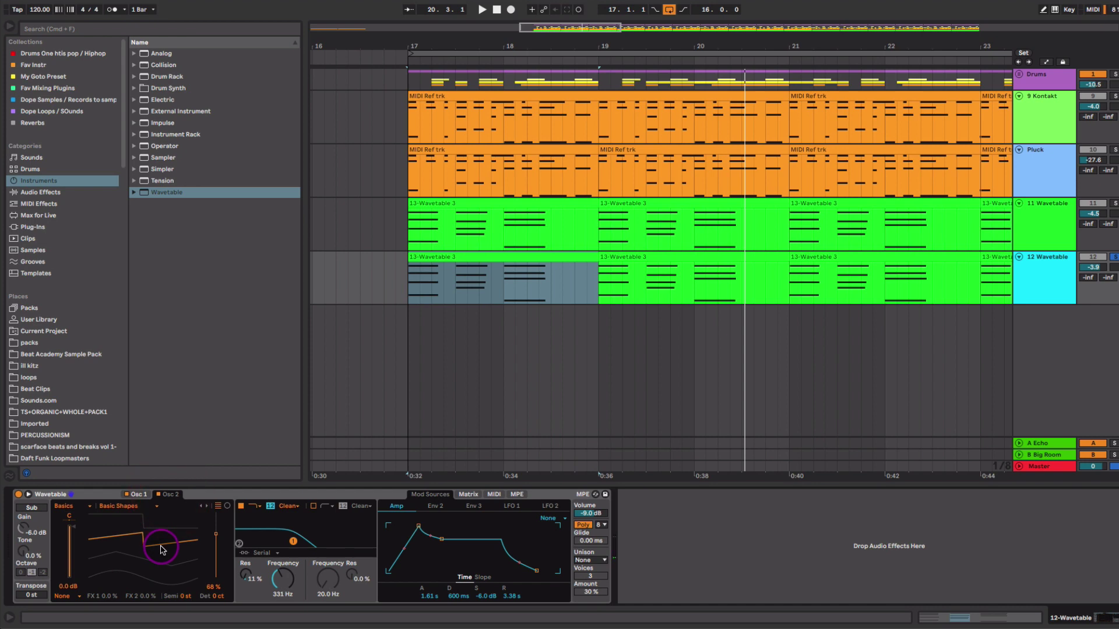
left_click(465, 494)
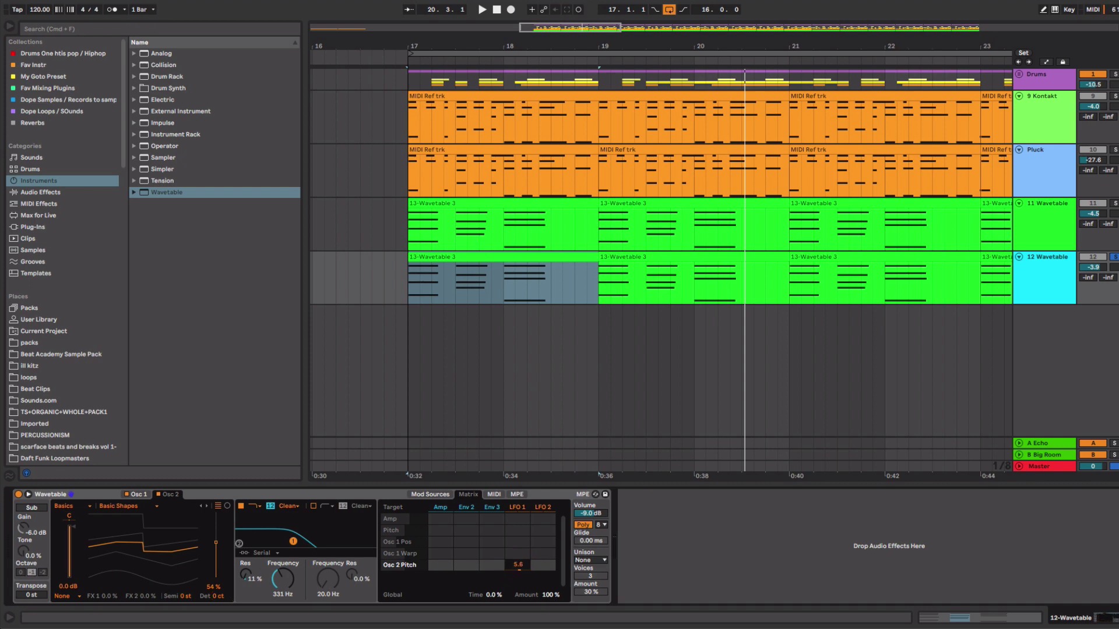
key("space")
left_click(429, 494)
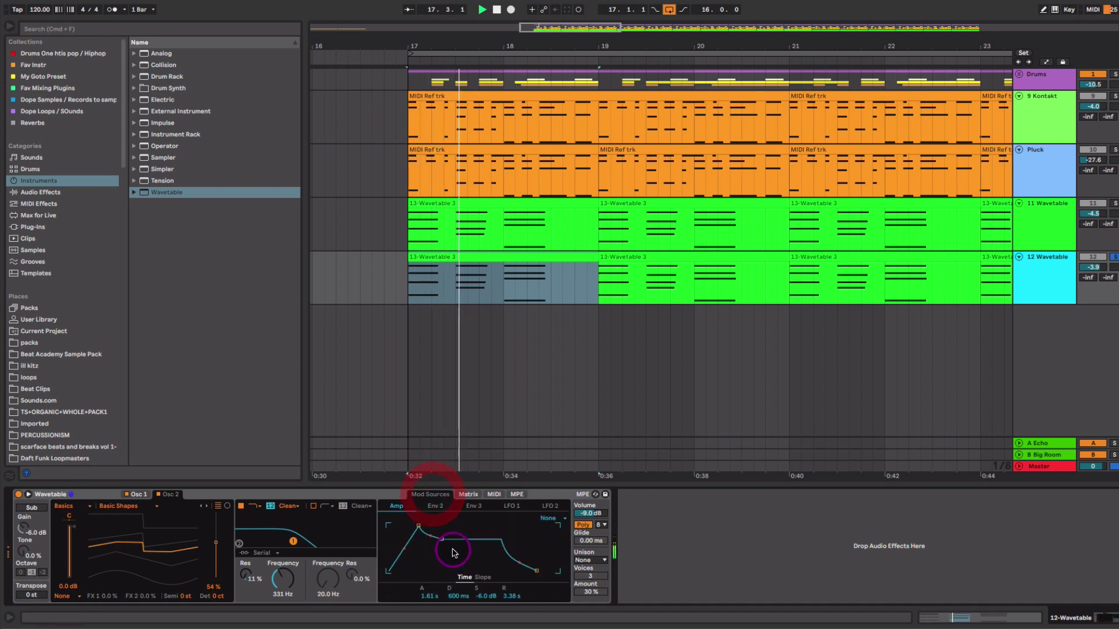
left_click(511, 505)
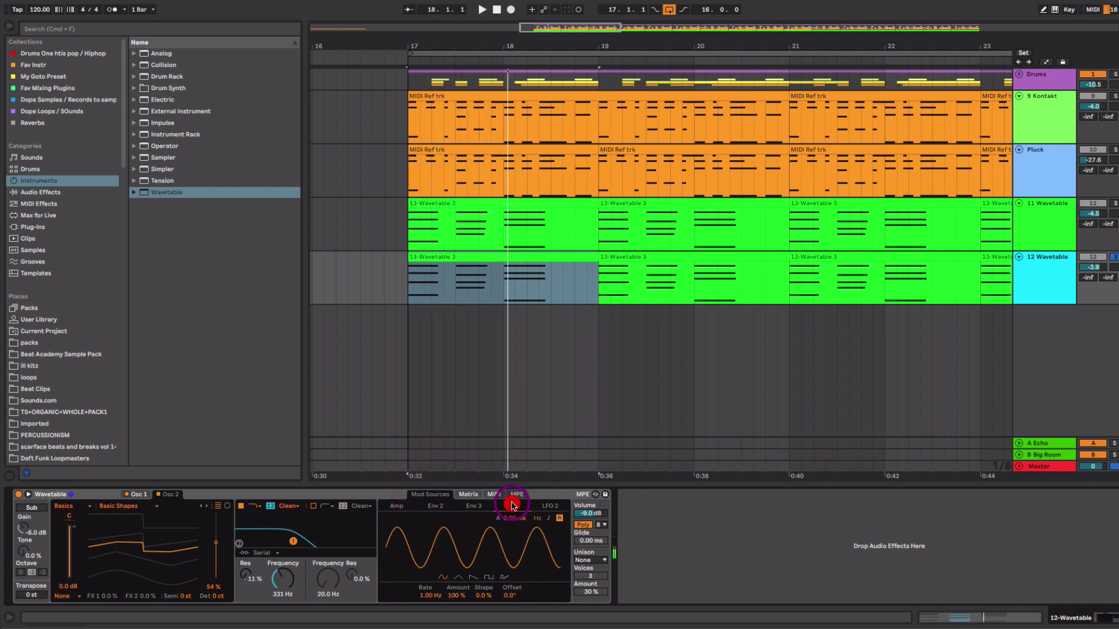
mouse_move(431, 595)
left_mouse_down()
mouse_move(431, 559)
mouse_move(434, 602)
left_mouse_up()
mouse_move(454, 596)
left_mouse_down()
mouse_move(454, 622)
mouse_move(456, 606)
mouse_move(436, 603)
mouse_move(436, 617)
mouse_move(436, 607)
left_mouse_up()
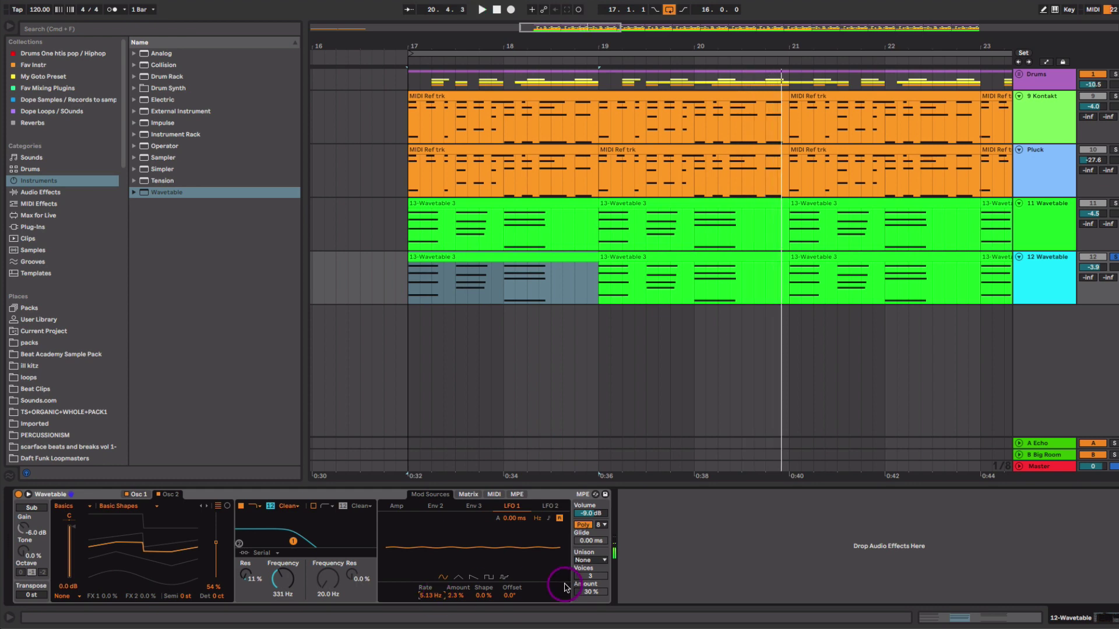
Step: Switch unison to Shimmer at 20% and open the filter cutoff to 640 Hz
left_click(583, 559)
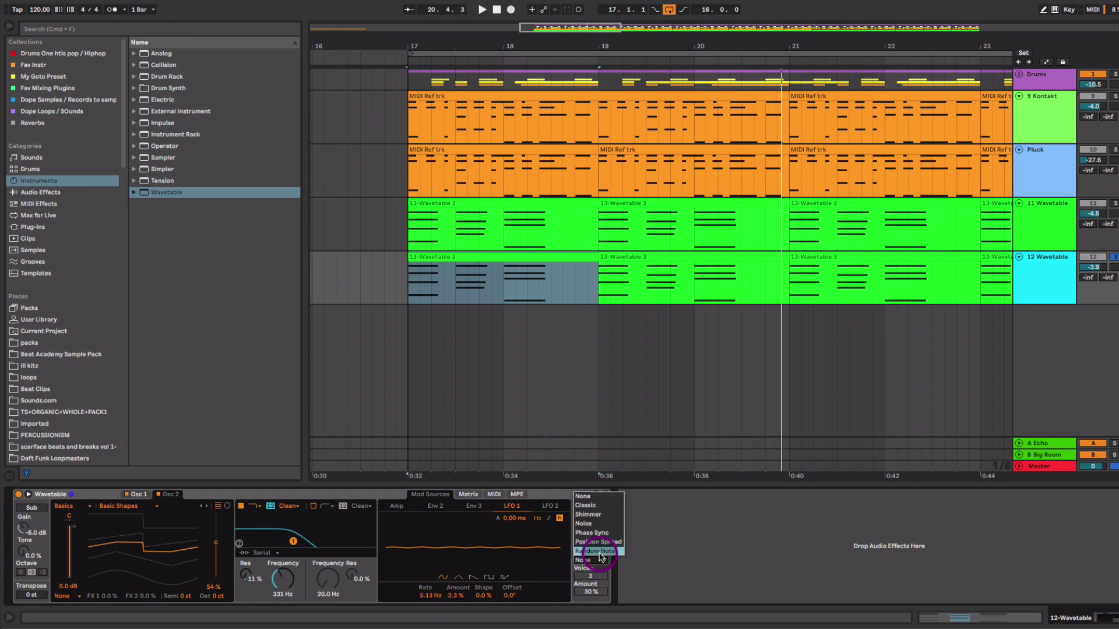
left_click(601, 514)
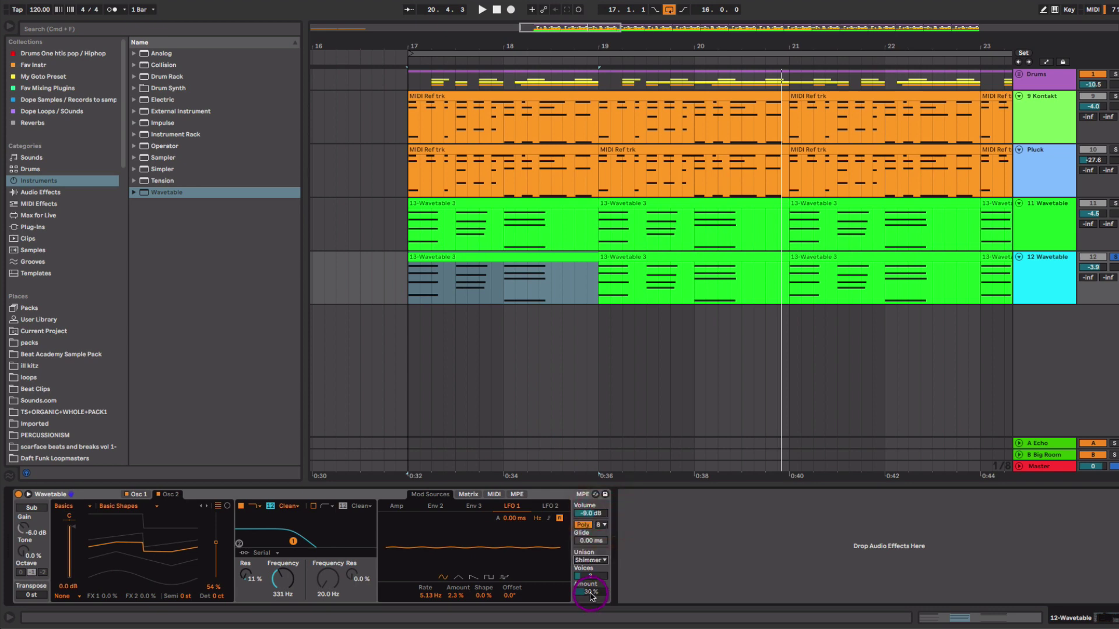
key("space")
left_click_drag(590, 596, 590, 592)
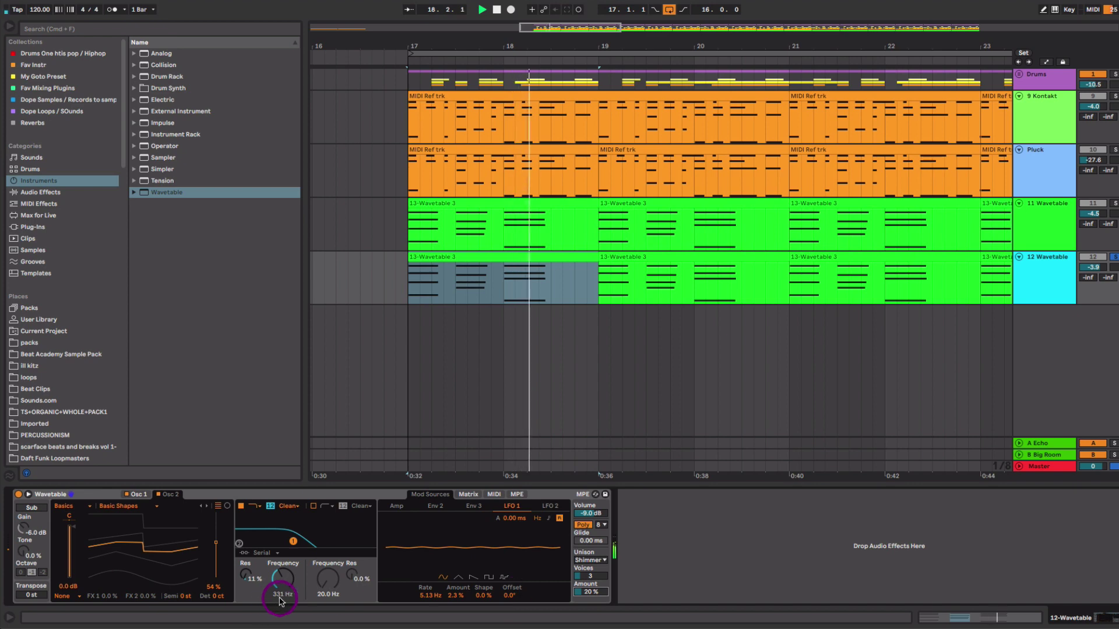
left_click_drag(281, 592, 283, 601)
key("space")
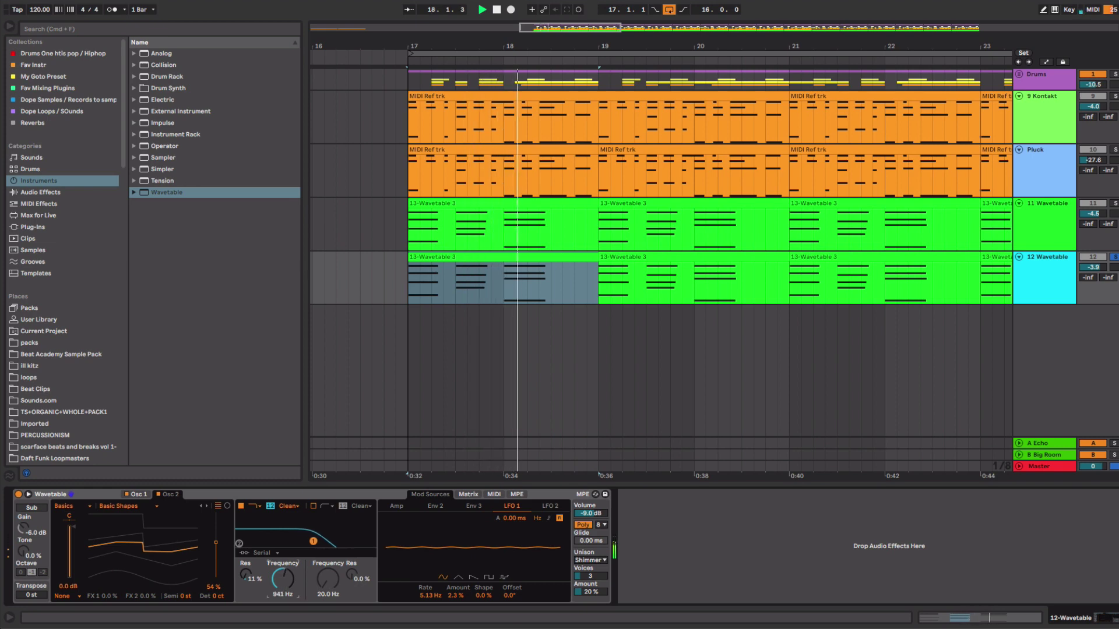
left_click_drag(283, 596, 283, 592)
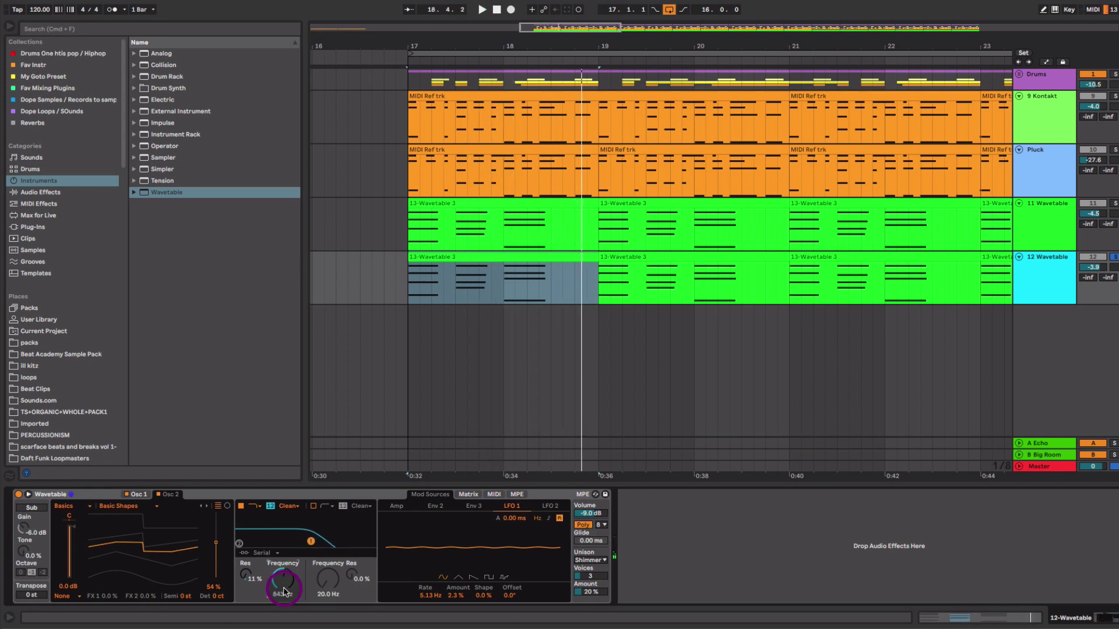
Step: Show the Filter 1 Freq automation lane and draw a cutoff dip near bar 19
right_click(281, 586)
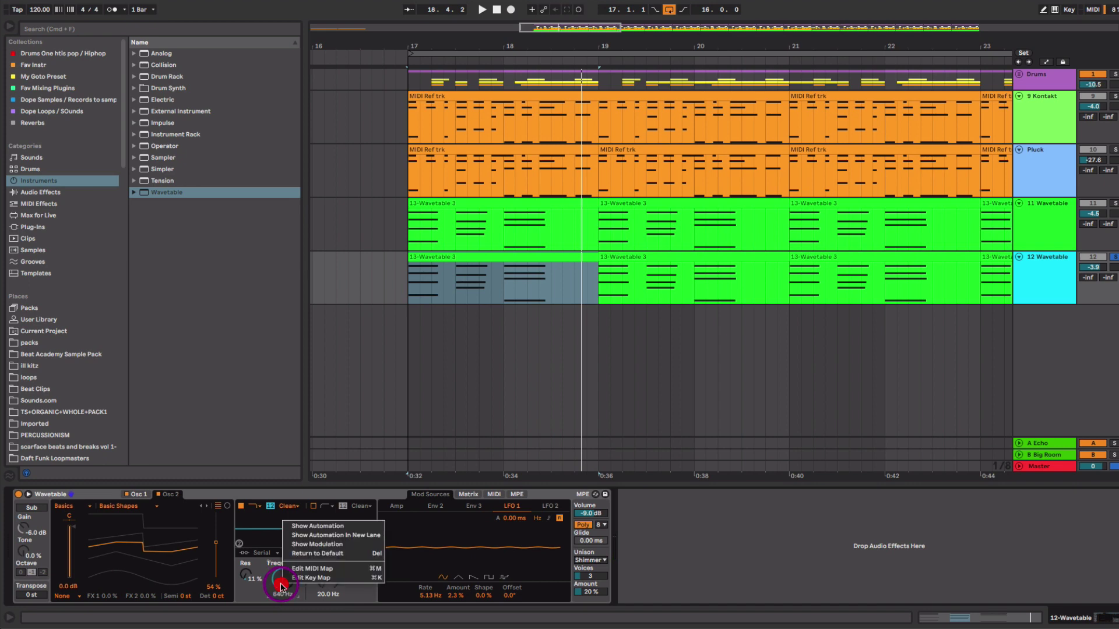
left_click(334, 526)
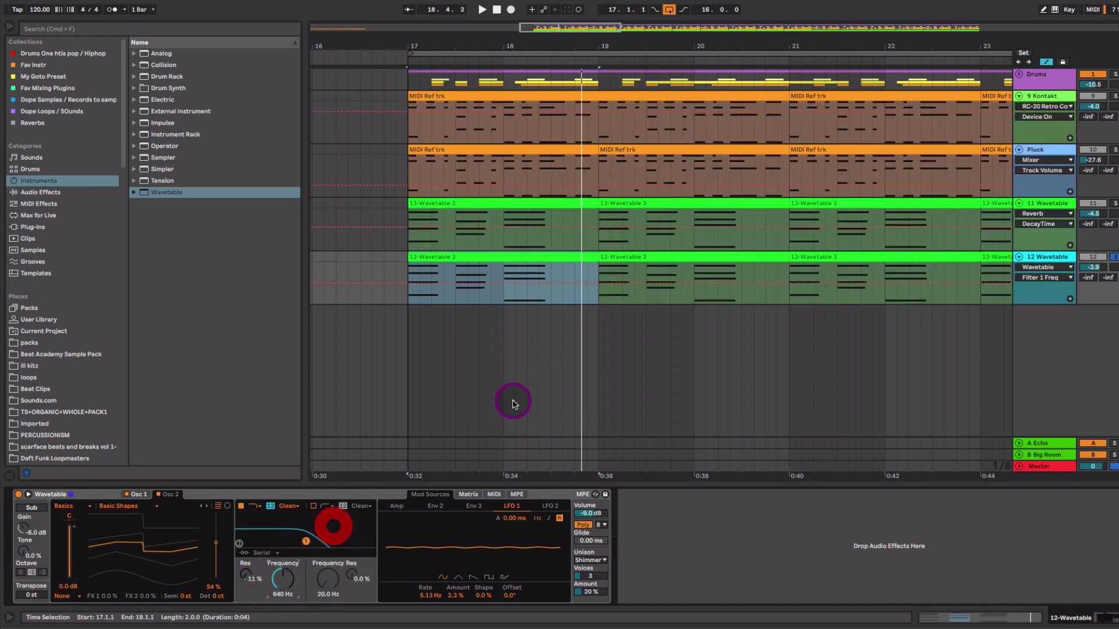
left_click(409, 286)
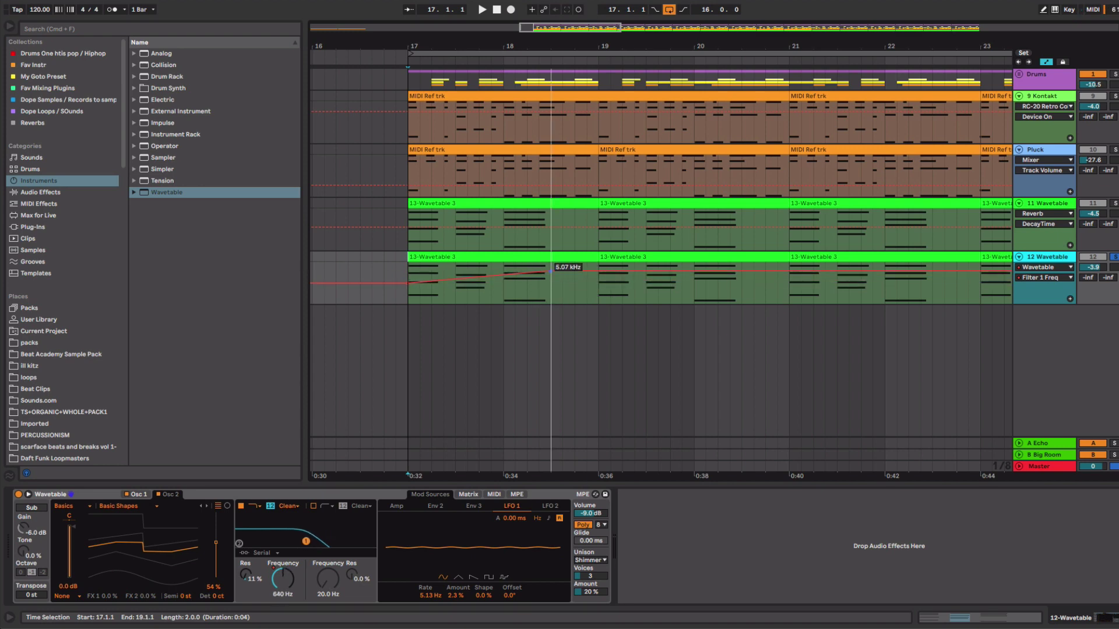
key("space")
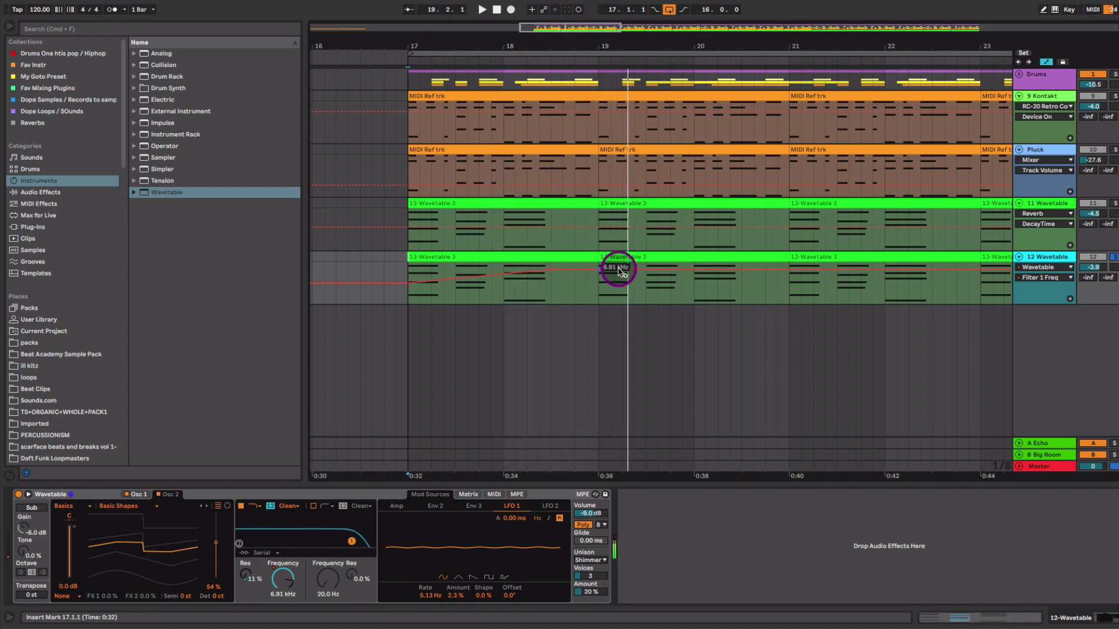
left_click_drag(596, 269, 398, 288)
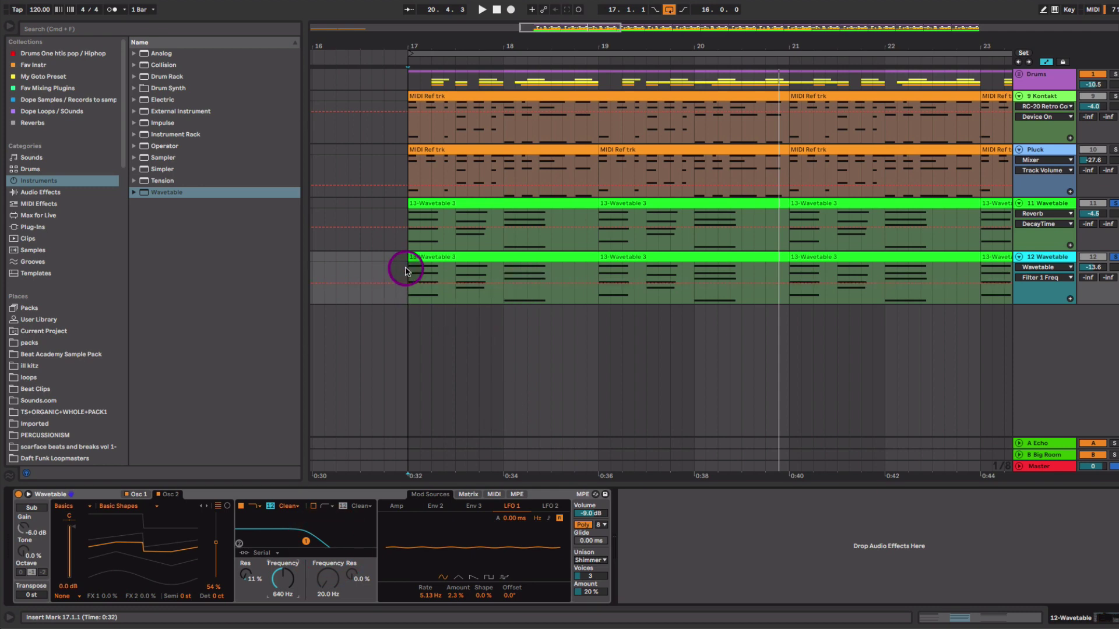
Step: Hide the automation lanes and nudge the filter cutoff up to about 940 Hz
key("space")
key("a")
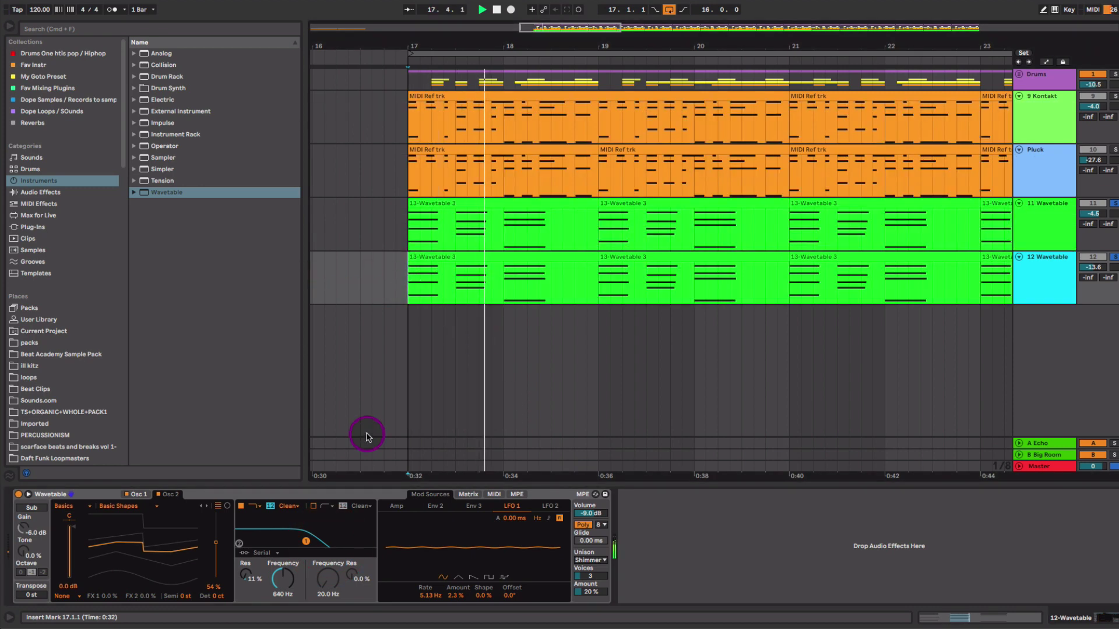
left_click_drag(283, 578, 286, 591)
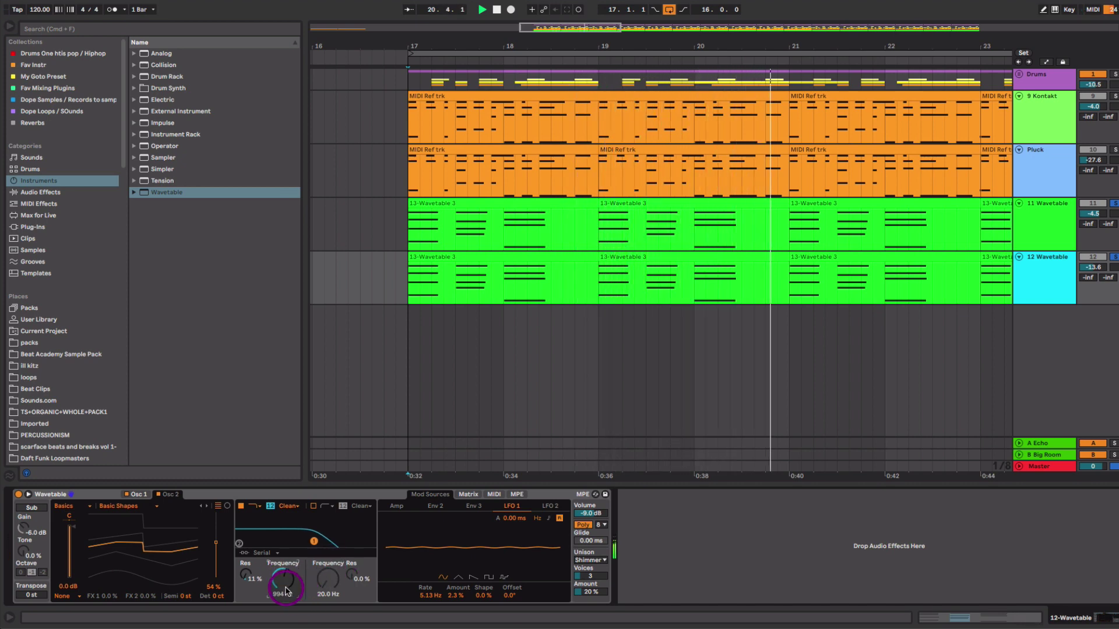
key("space")
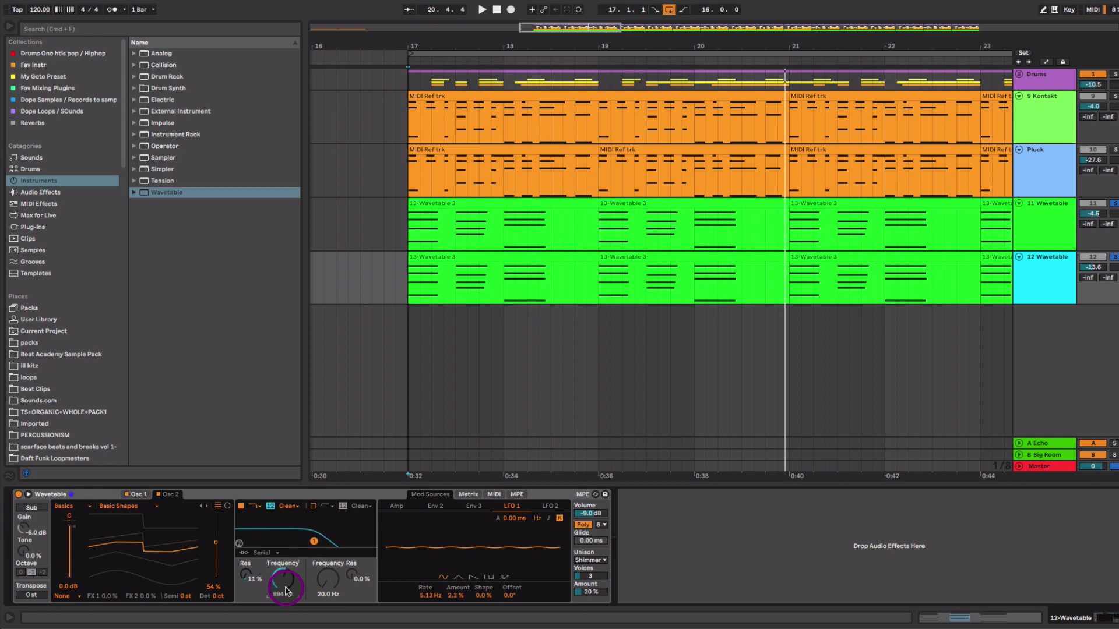
Step: Load Wavetable onto MIDI track 11, set Osc 1 position to 68%, and audition the 10-Wavetable 1 clip
left_click(1036, 248)
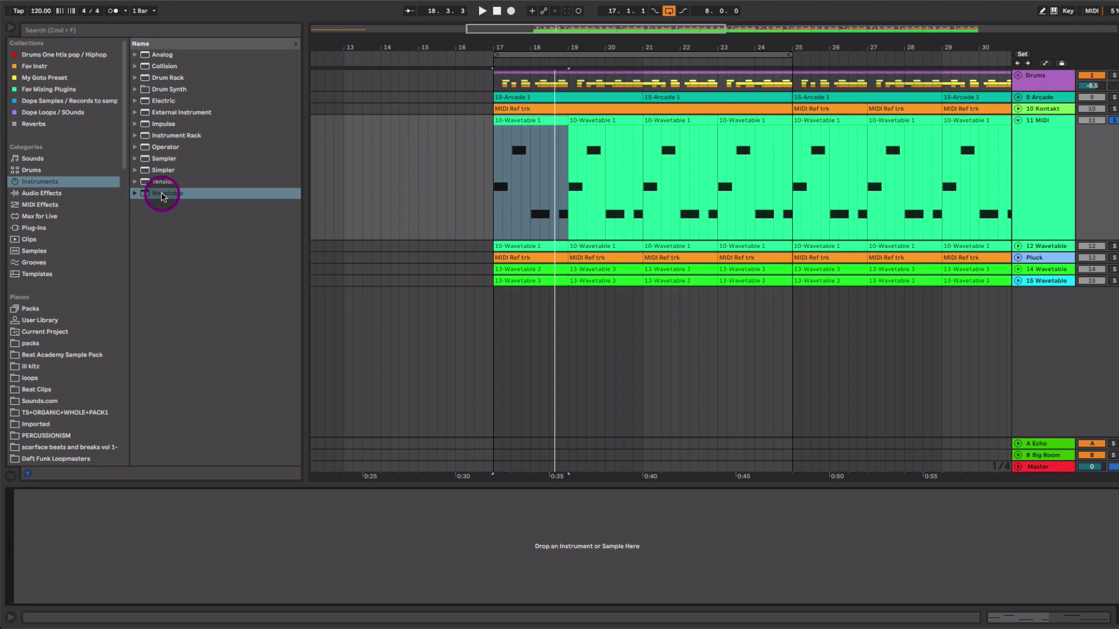
left_click_drag(158, 196, 525, 168)
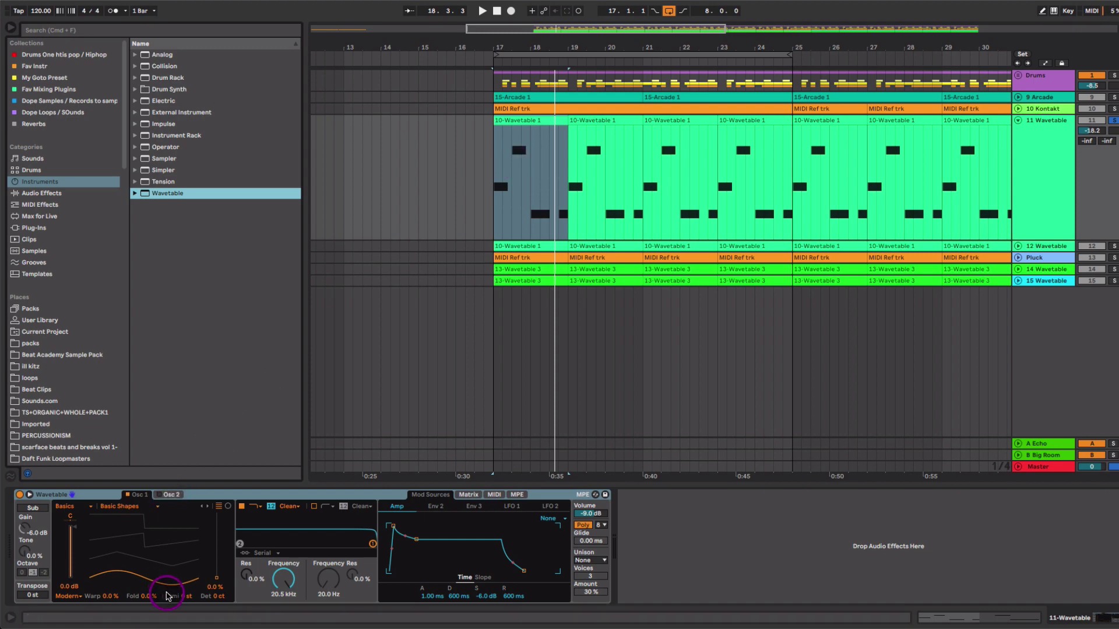
left_click_drag(165, 579, 165, 574)
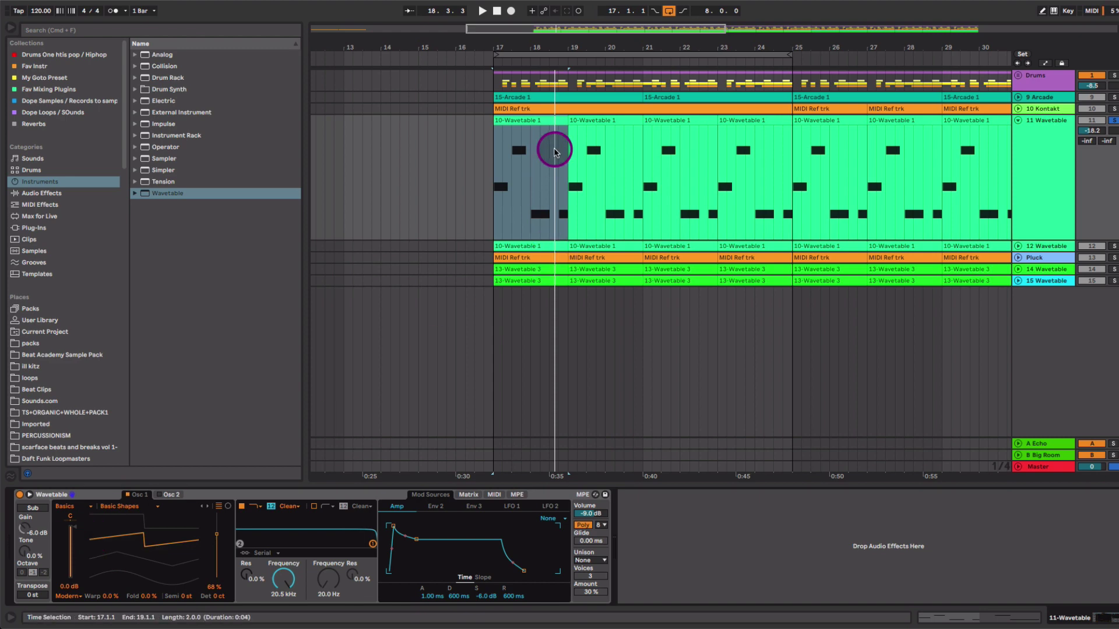
double_click(544, 121)
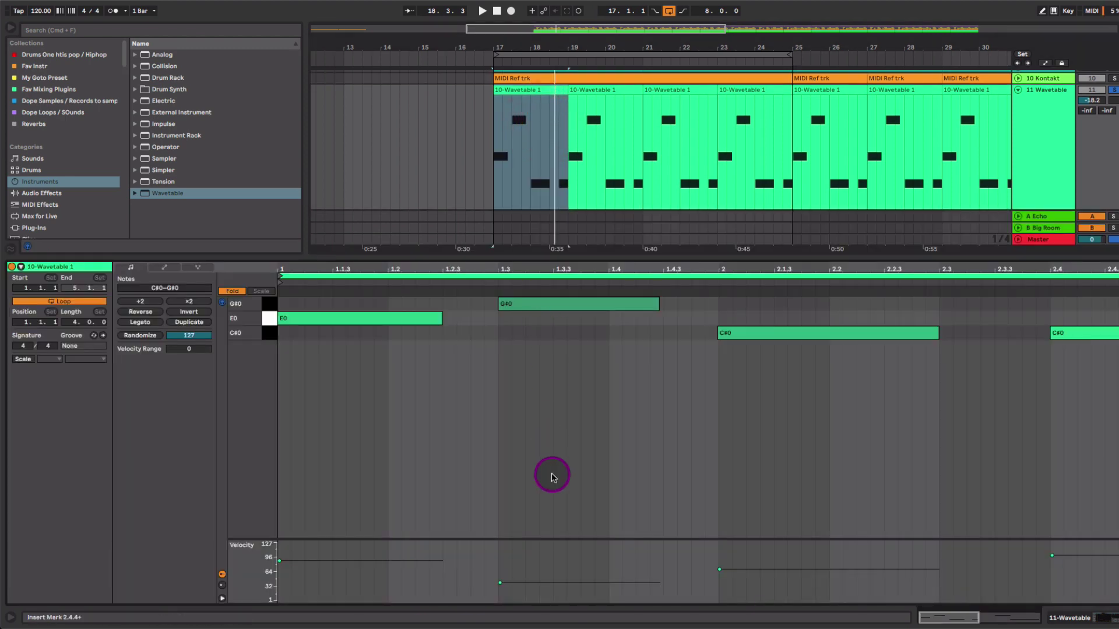
key("space")
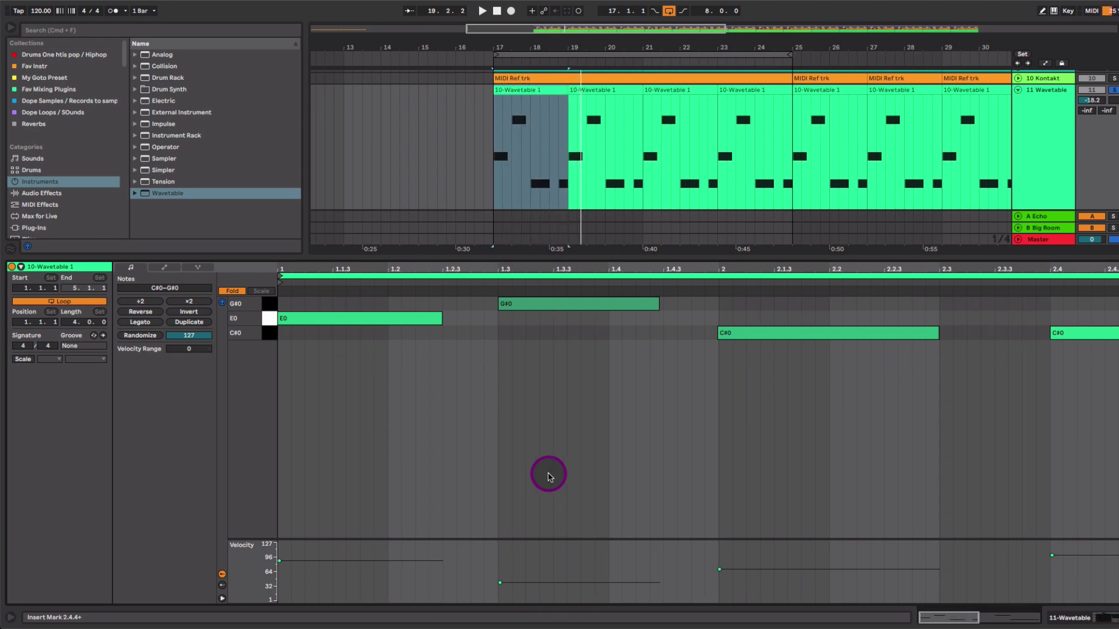
key("shift+Tab")
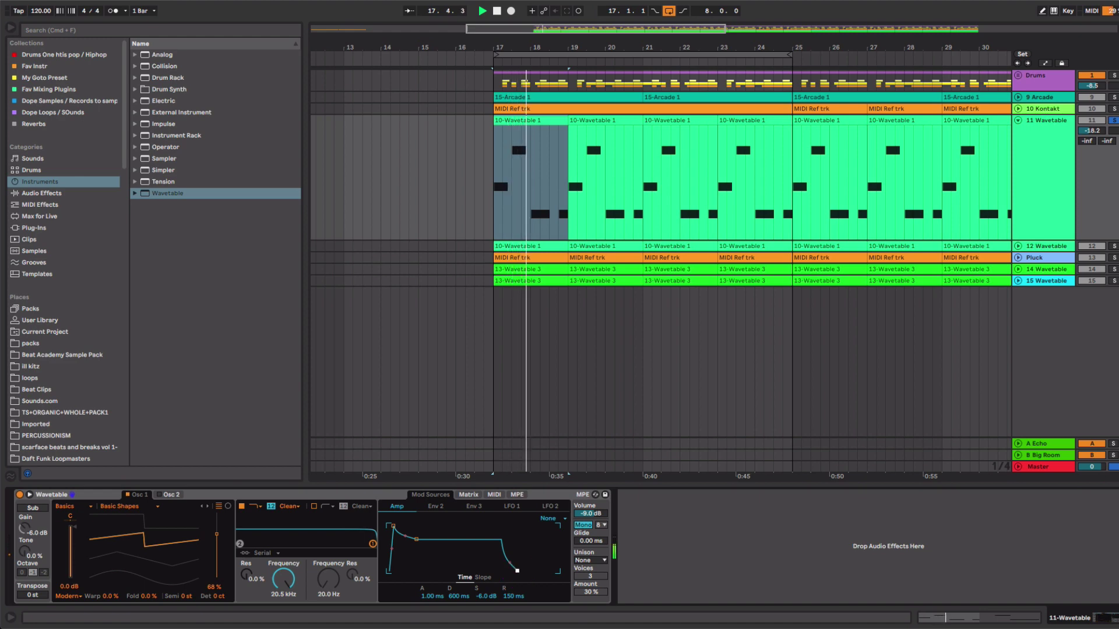
Step: Set release to 129 ms and the filter to OSR at 6.45 kHz with 7.12 dB drive
left_click_drag(519, 574, 427, 576)
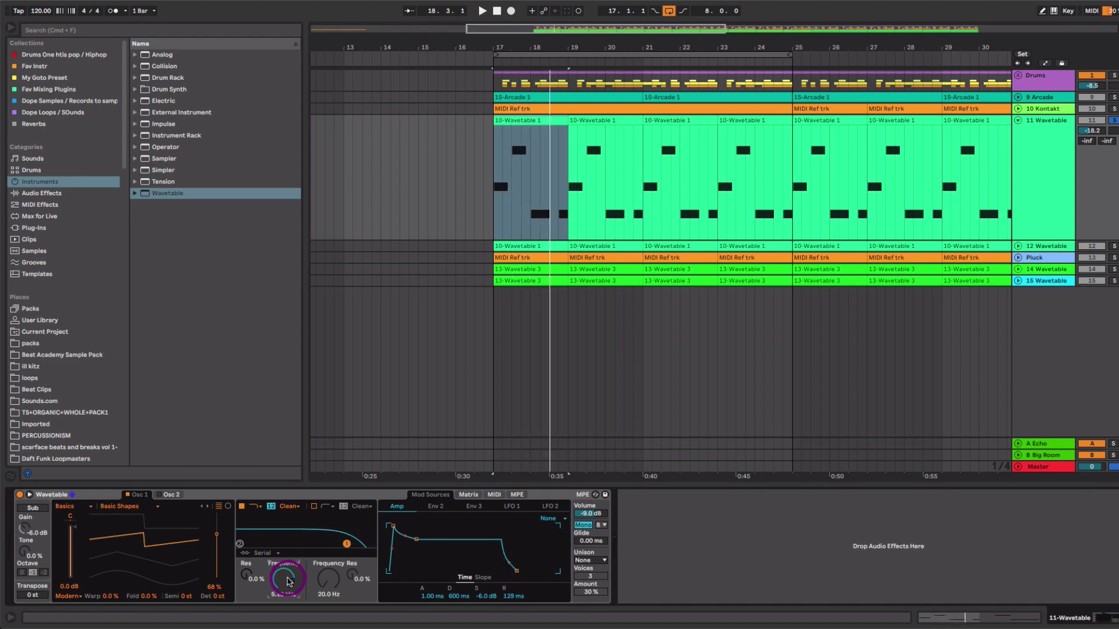
left_click_drag(289, 583, 290, 577)
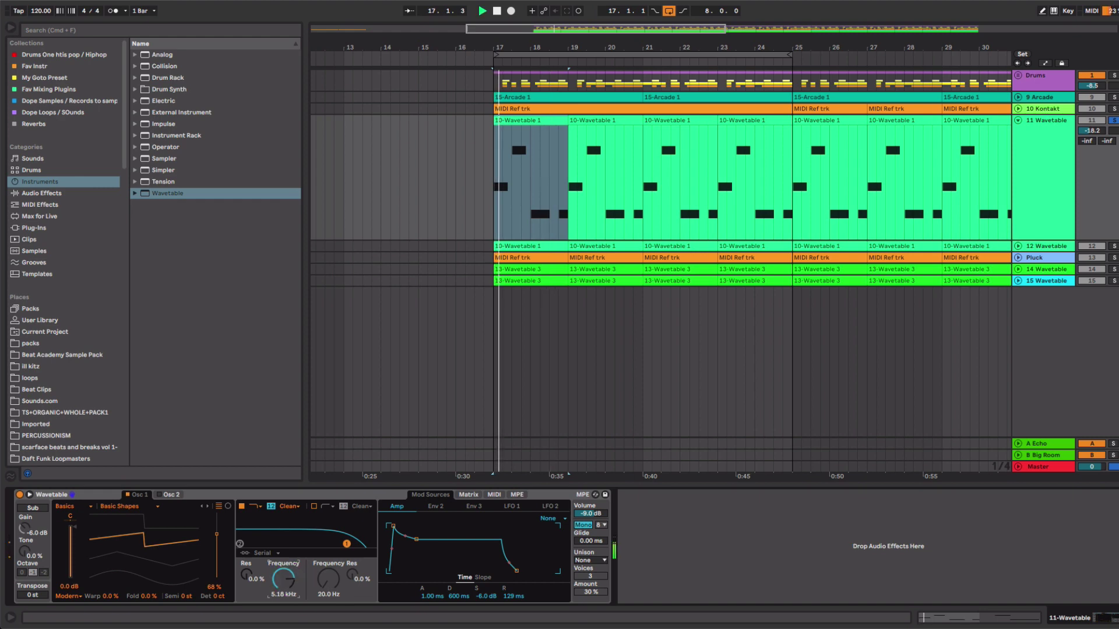
left_click(289, 504)
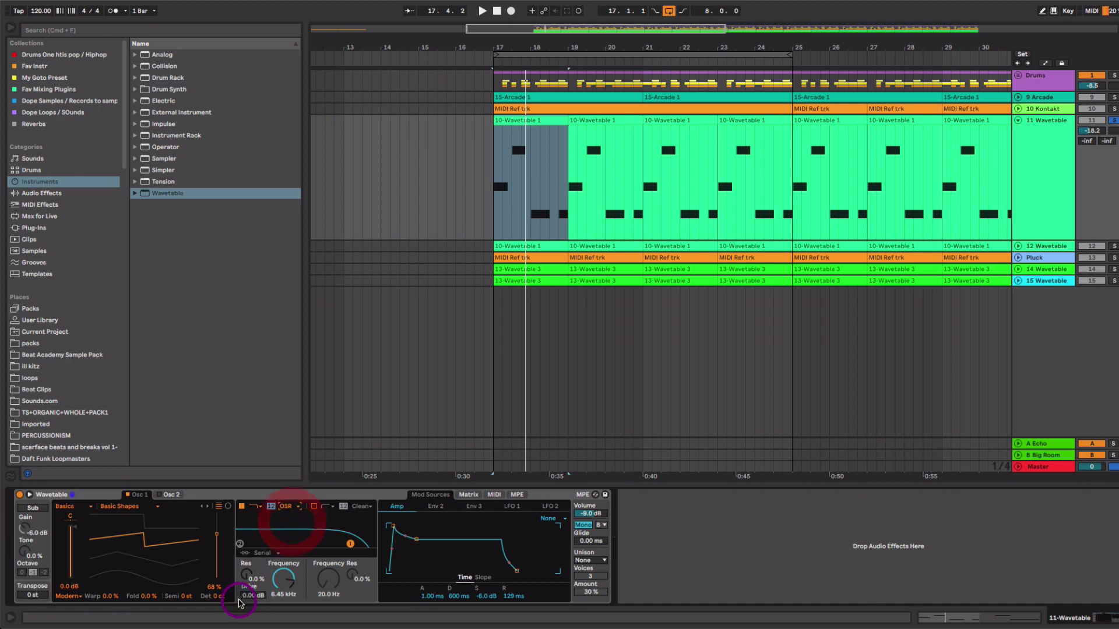
key("space")
left_click_drag(247, 595, 245, 599)
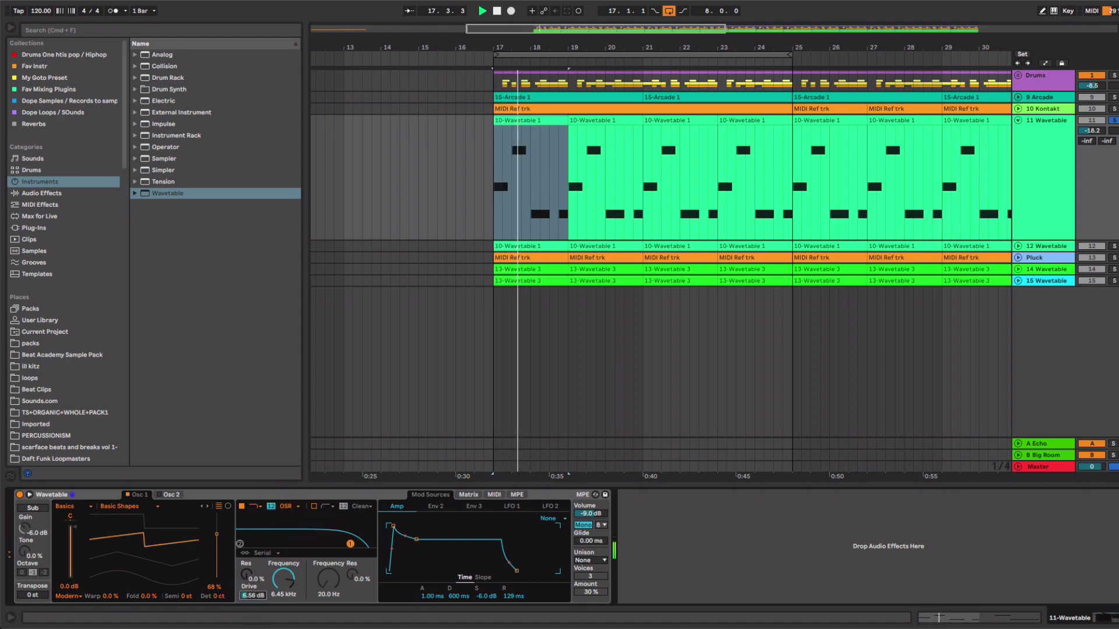
key("space")
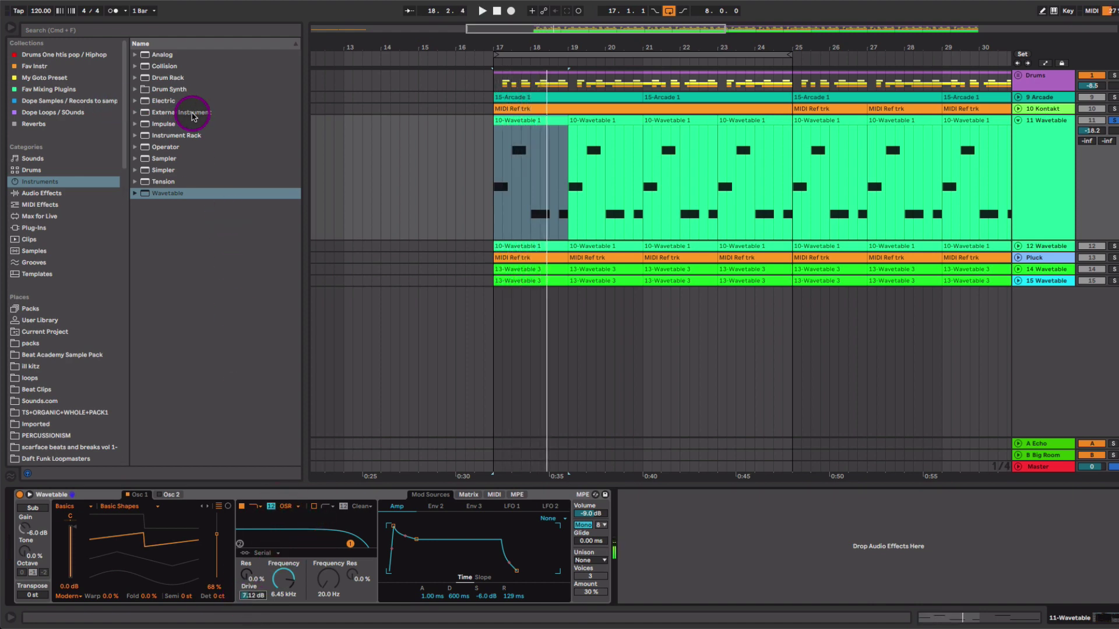
Step: Add EQ Eight after the Wavetable with band 1 as a gentle low cut near 108 Hz
left_click(41, 196)
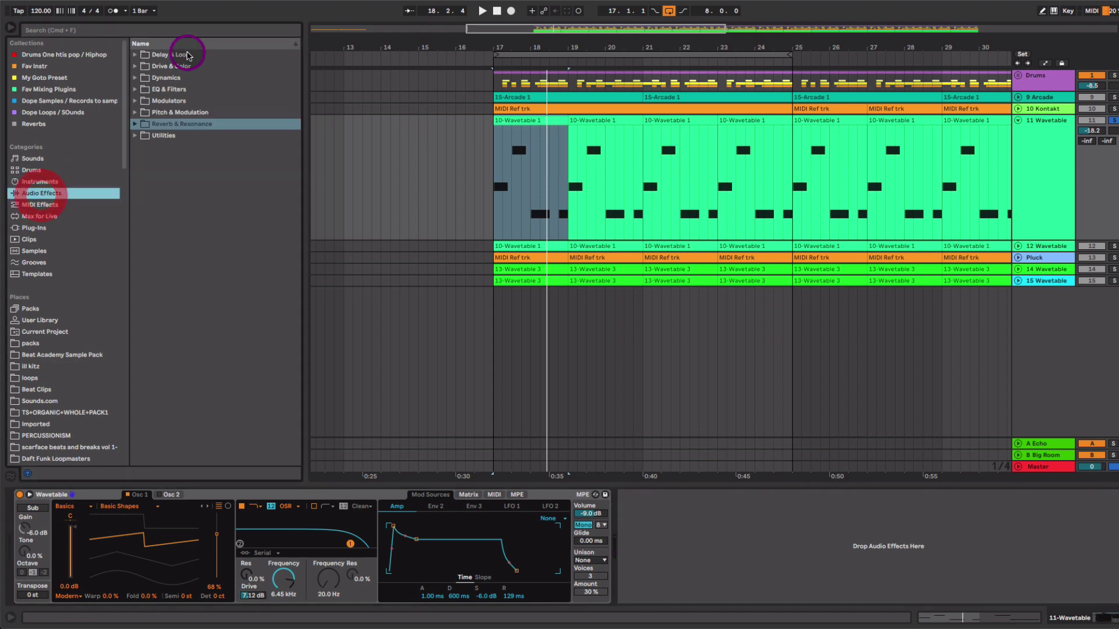
left_click(152, 89)
left_click(135, 90)
left_click_drag(164, 126, 721, 512)
key("space")
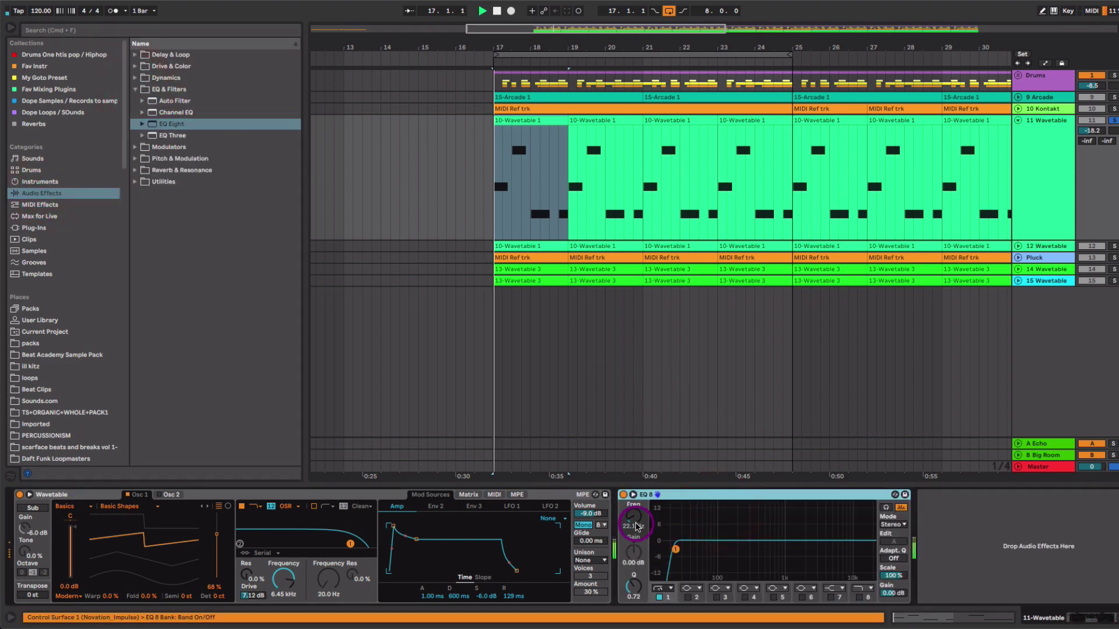
left_click_drag(661, 550, 707, 550)
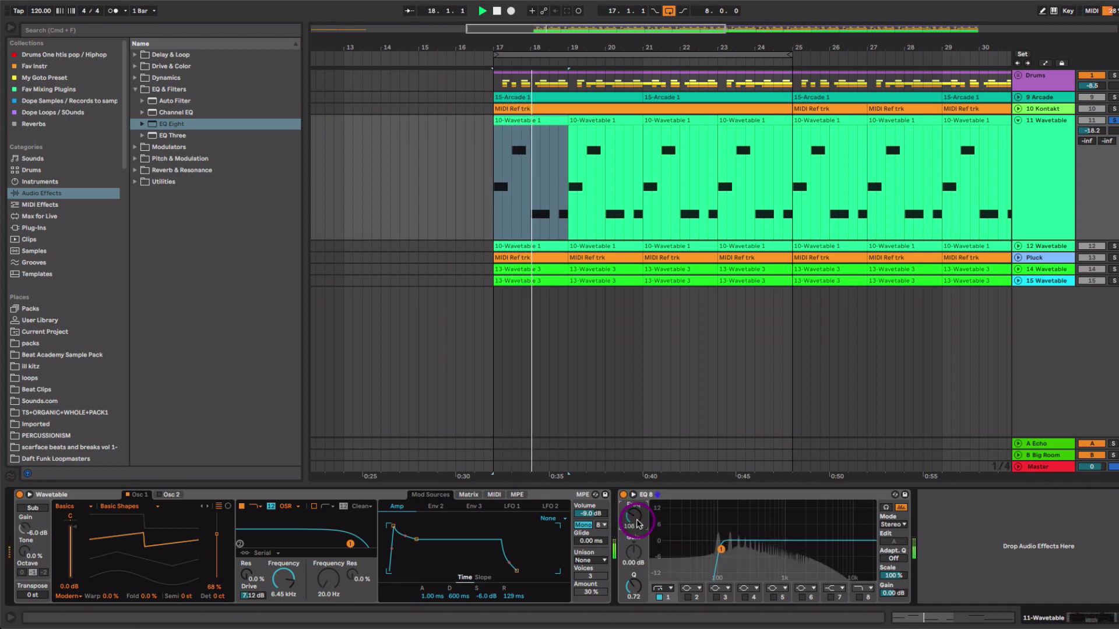
key("space")
left_click(665, 588)
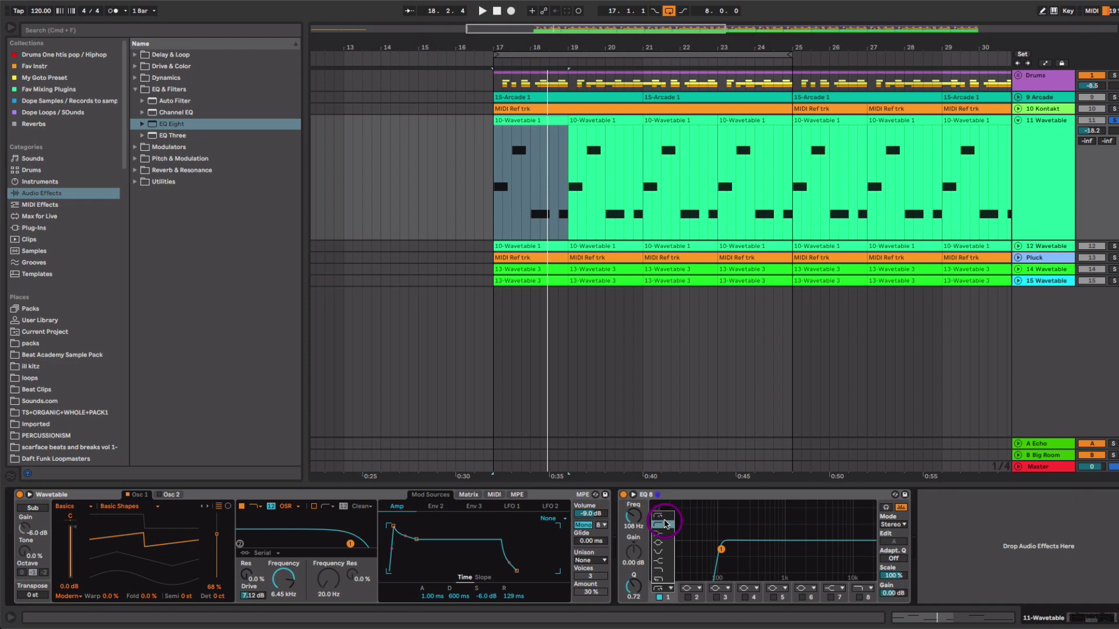
left_click(664, 523)
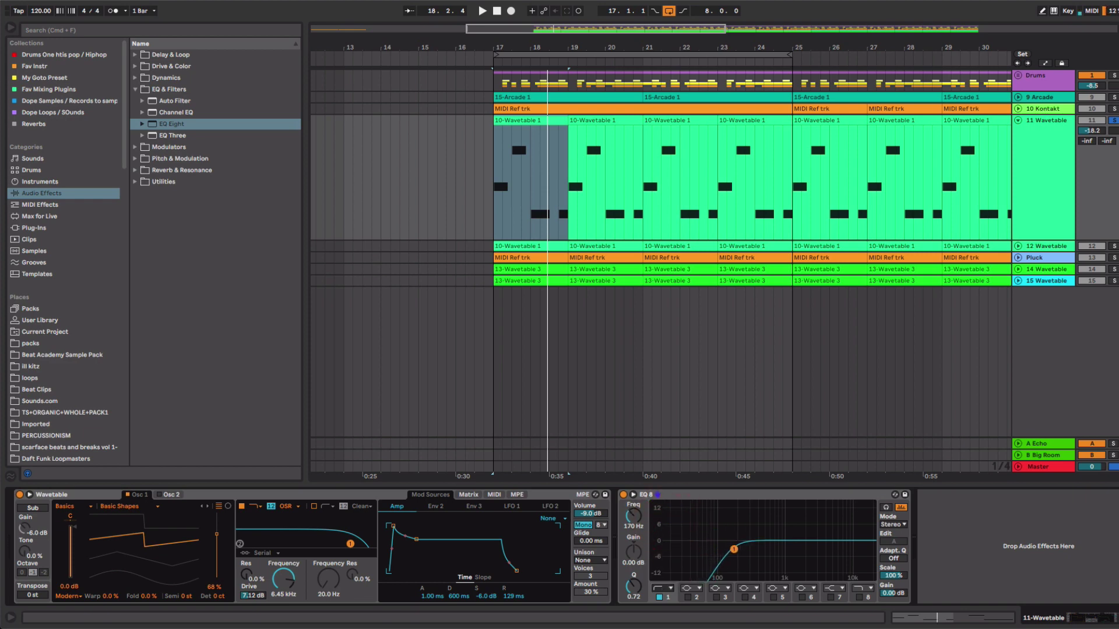
key("space")
left_click_drag(734, 548, 735, 548)
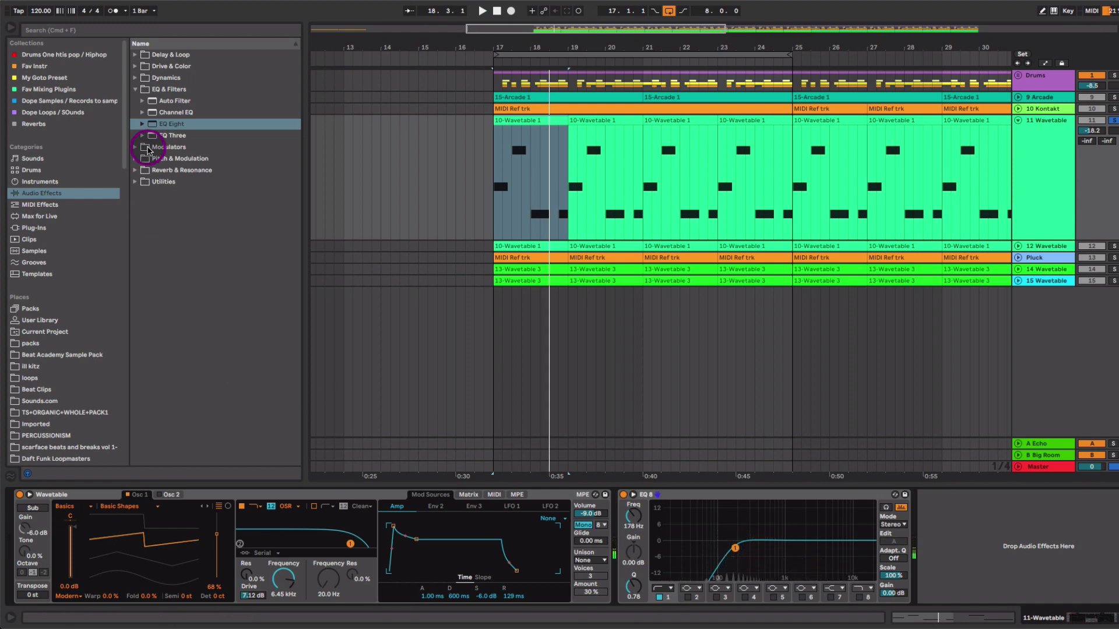
Step: Add a Saturator after the EQ with drive near 3.4 dB and lowered output
left_click(135, 66)
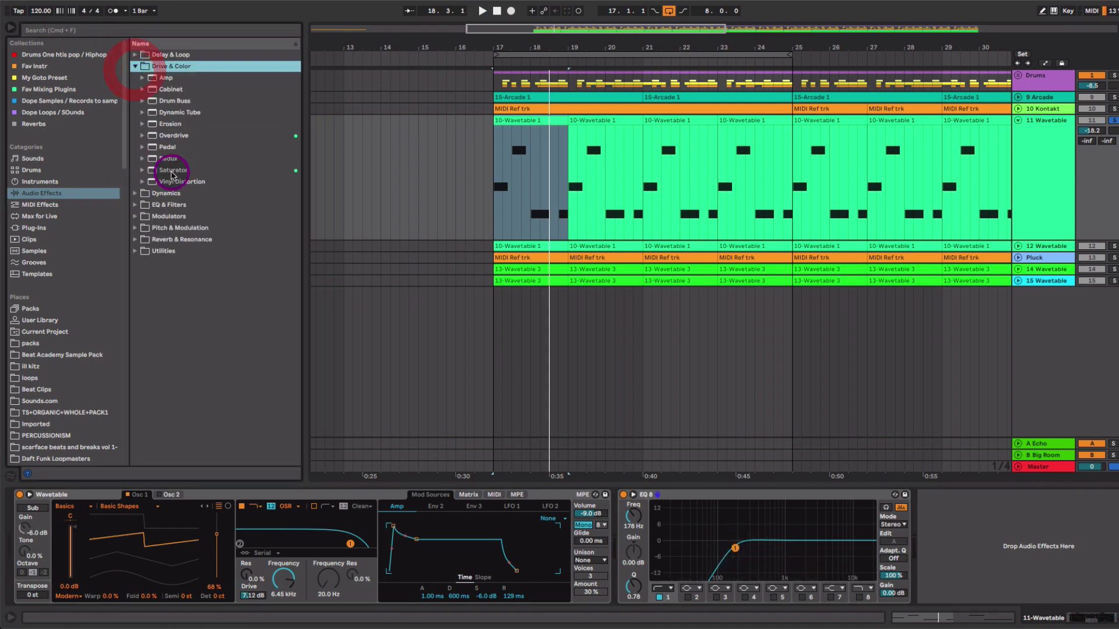
left_click_drag(173, 170, 932, 538)
key("space")
left_click_drag(1039, 553, 1039, 567)
key("space")
key("space")
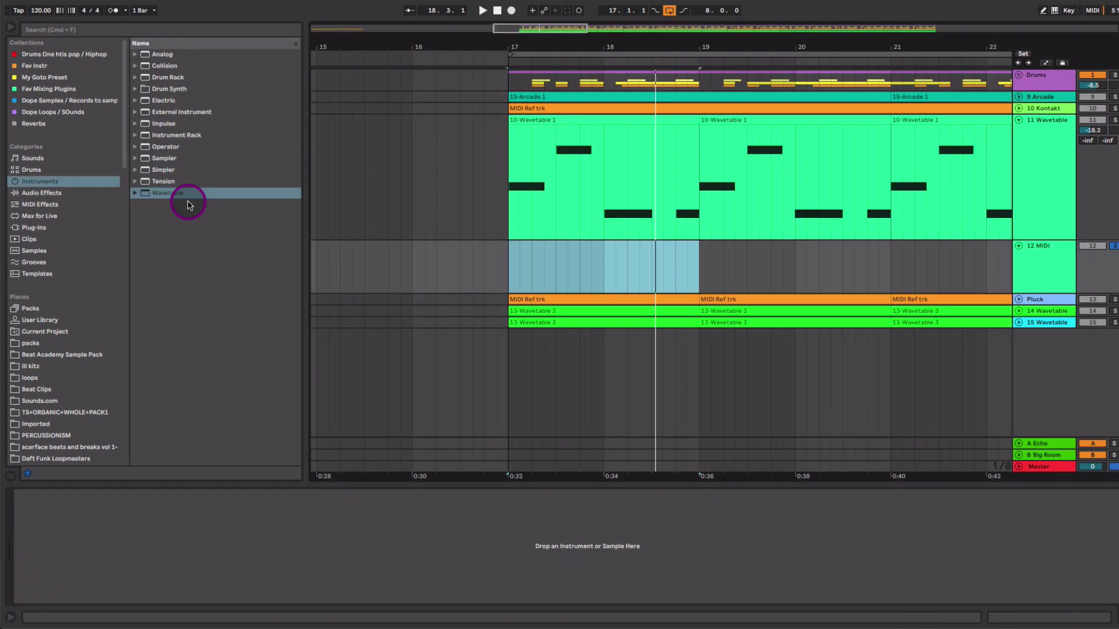
Step: Put Wavetable on track 12, shift its position, copy the 10-Wavetable 1 clip to bars 17–19, and set Mono
left_click(1055, 253)
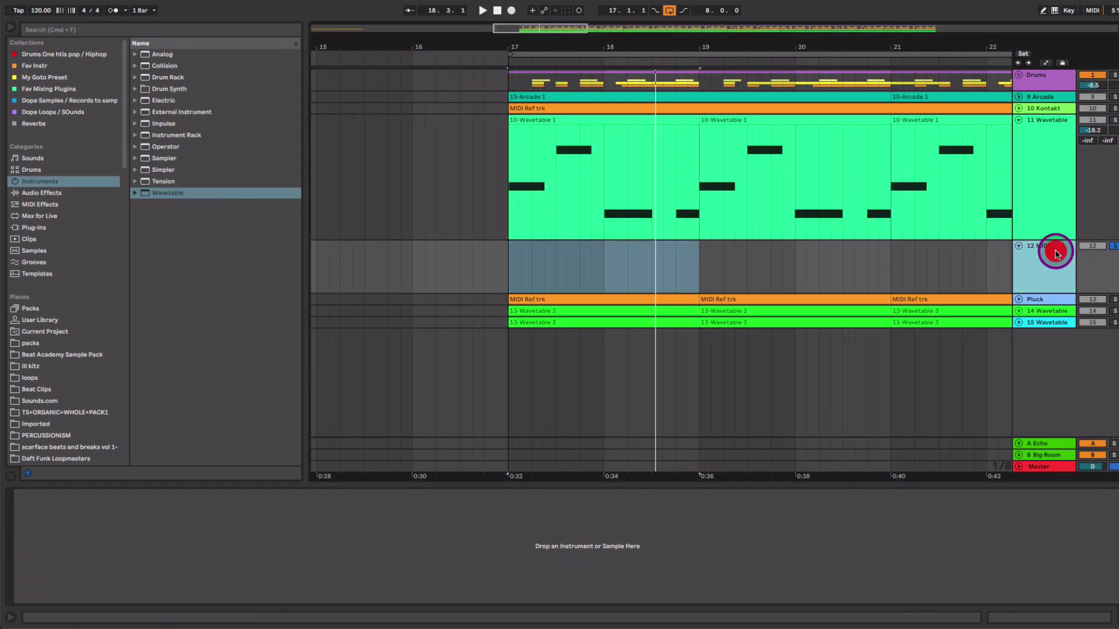
left_click_drag(177, 193, 616, 273)
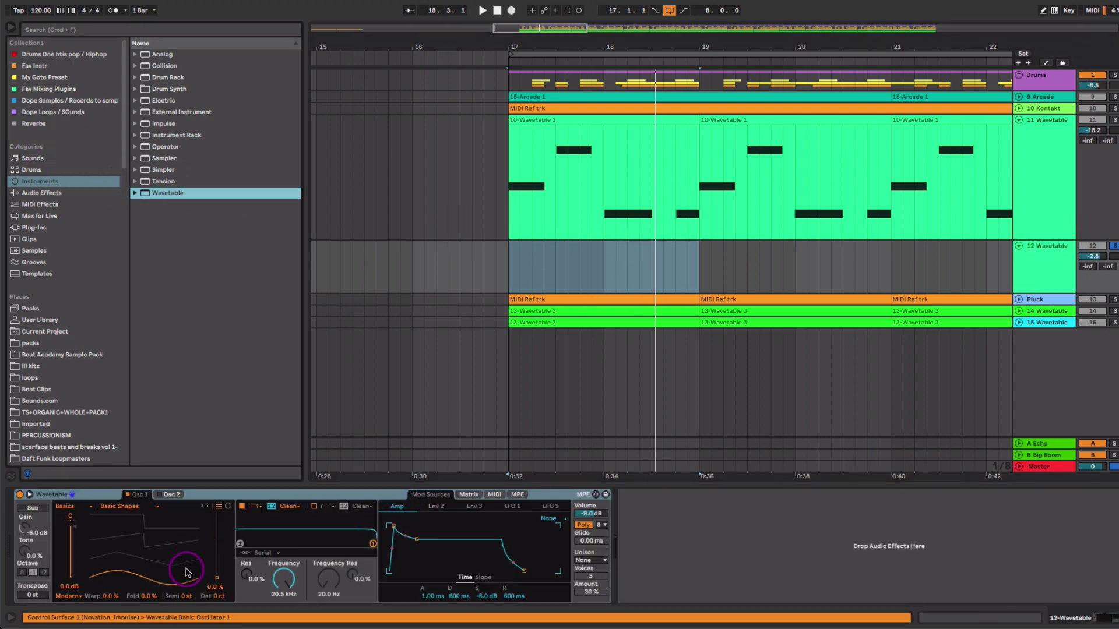
left_click_drag(186, 572, 186, 556)
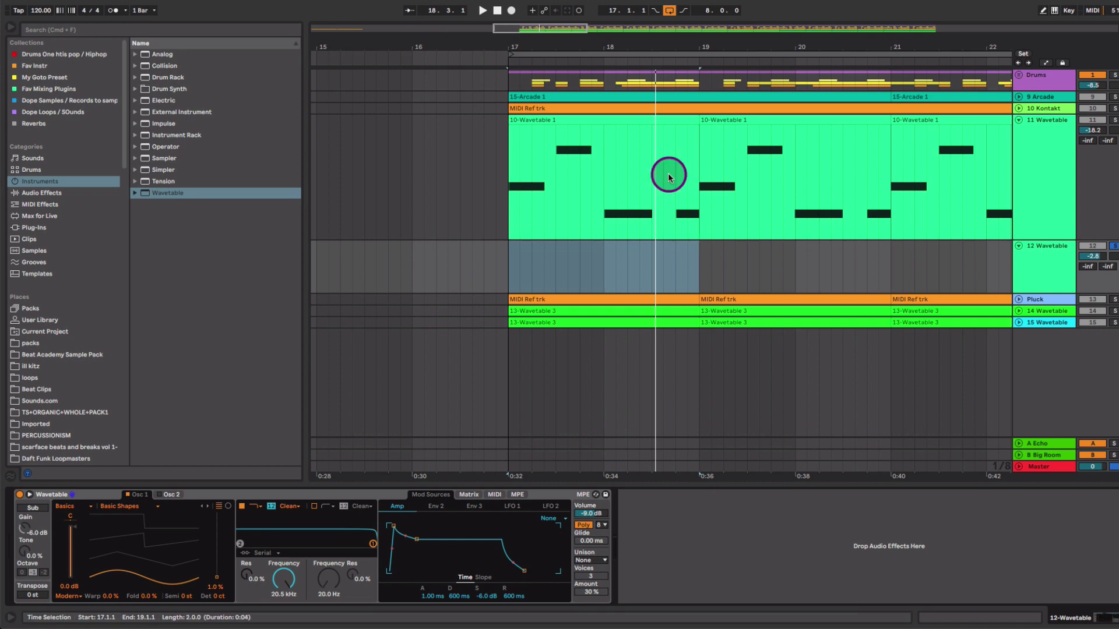
left_click_drag(654, 120, 654, 257)
key("space")
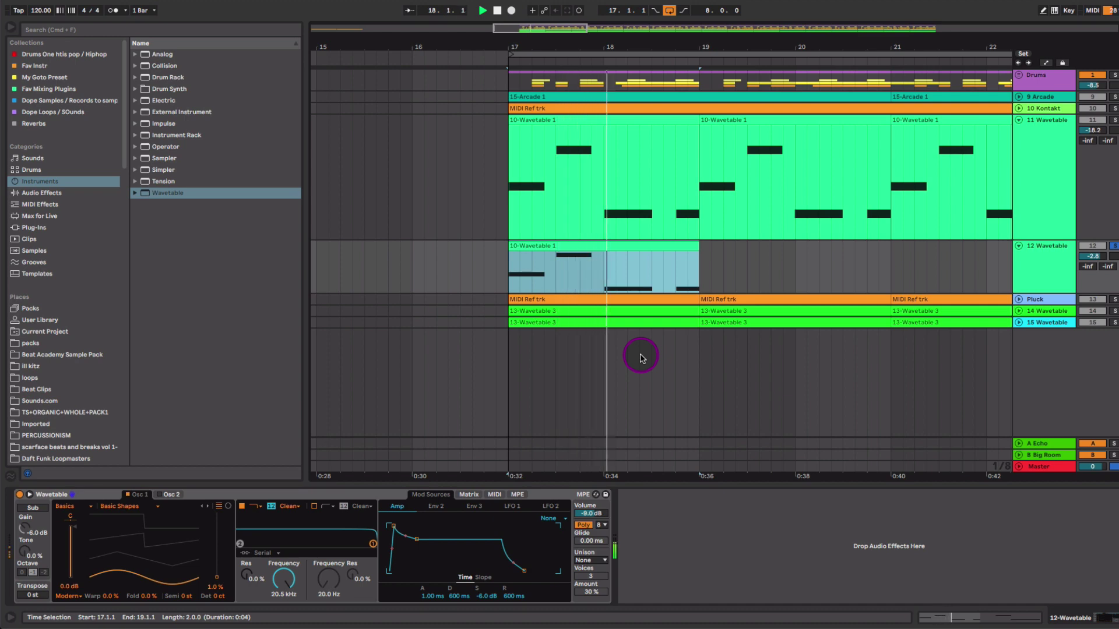
key("space")
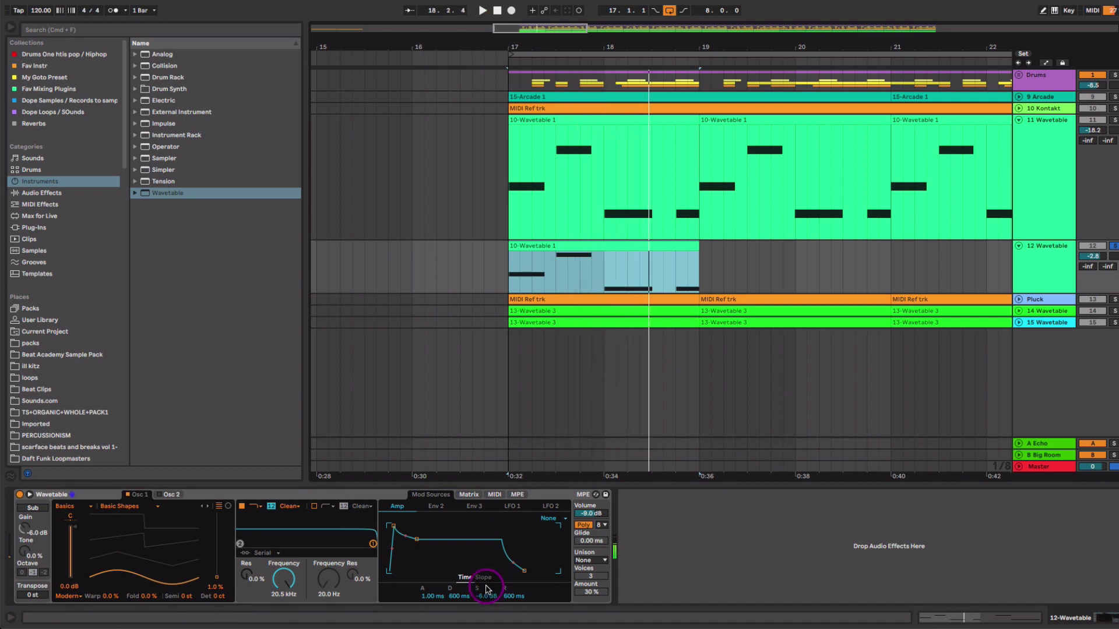
left_click(587, 526)
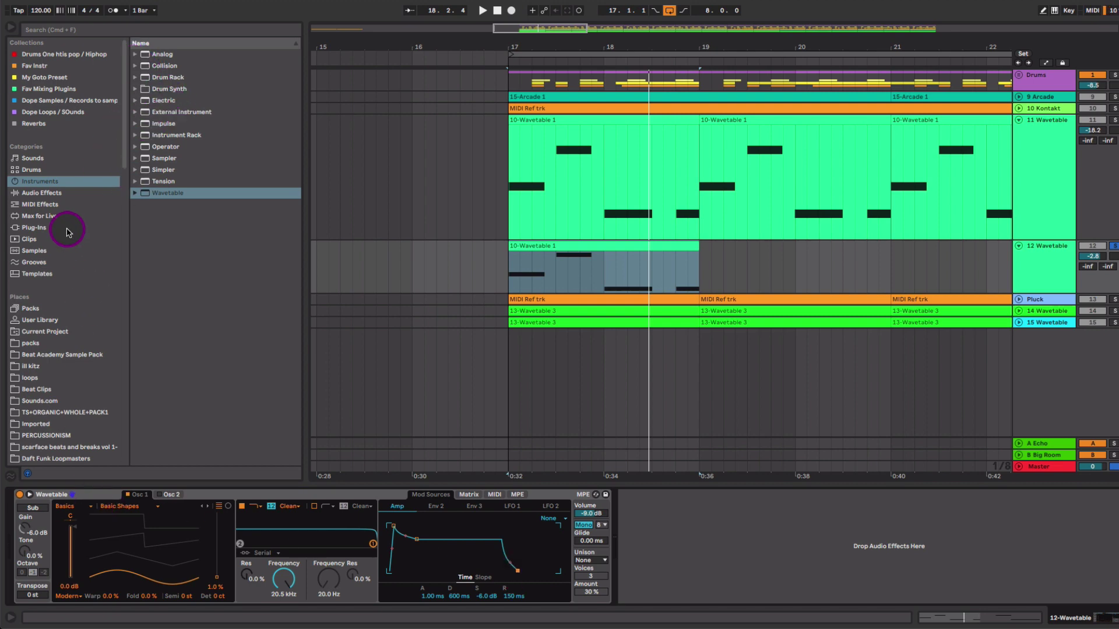
Step: Add an Amp after track 12's Wavetable, set to the Bass model at about 26% Dry/Wet
left_click(63, 189)
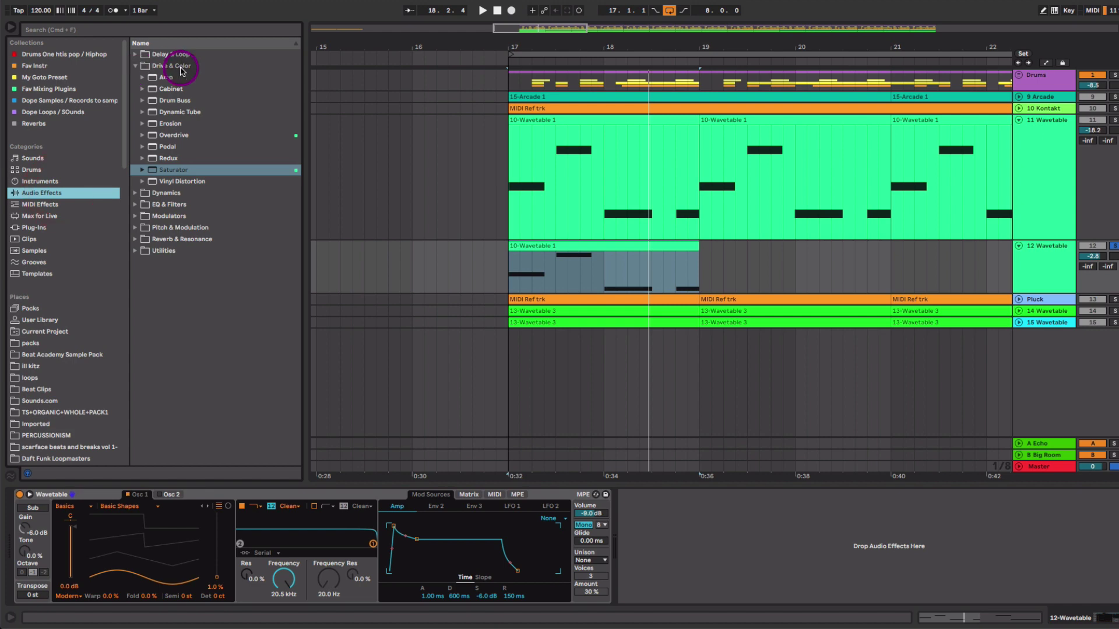
left_click_drag(181, 82, 740, 573)
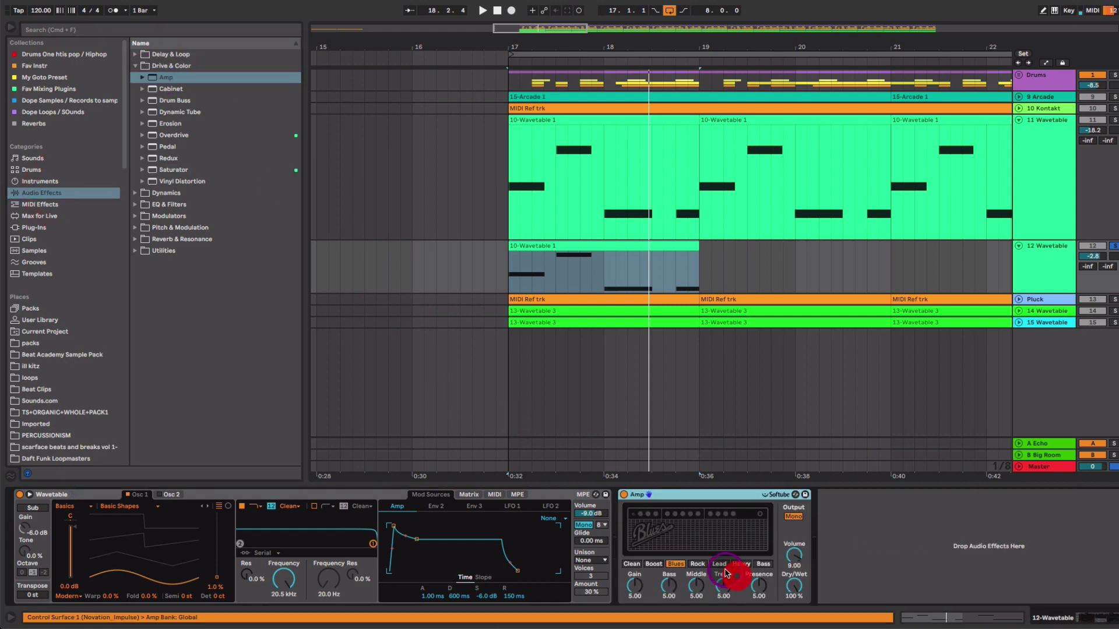
left_click(763, 564)
mouse_move(794, 586)
left_mouse_down()
mouse_move(794, 600)
mouse_move(798, 590)
left_mouse_up()
key("space")
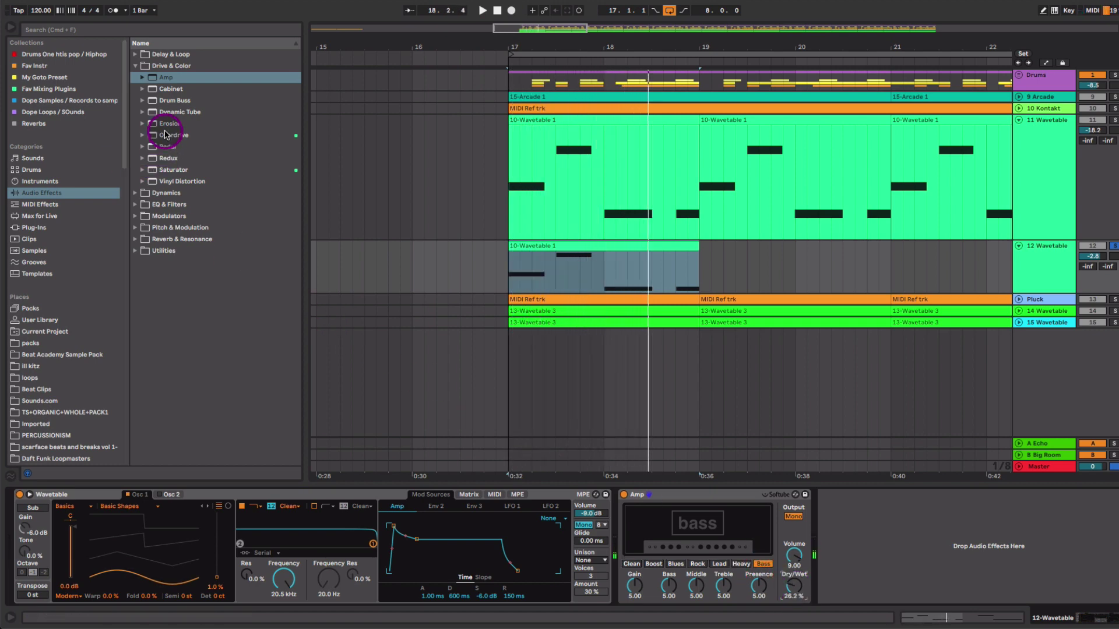
Step: Add an EQ Eight from EQ & Filters after the Amp
left_click(136, 66)
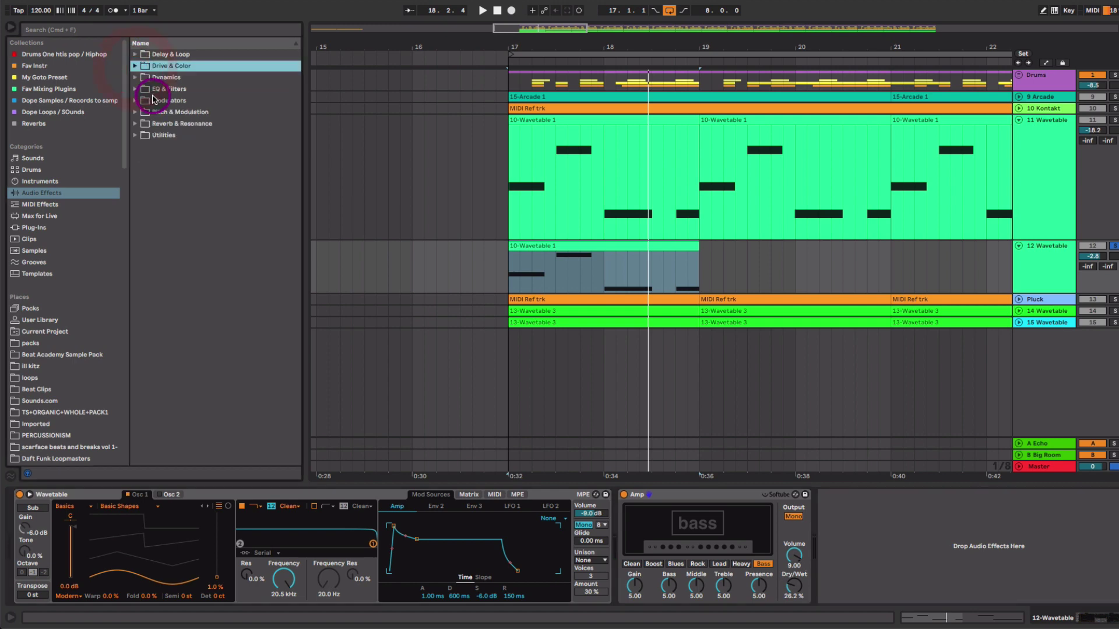
left_click(144, 91)
left_click(135, 89)
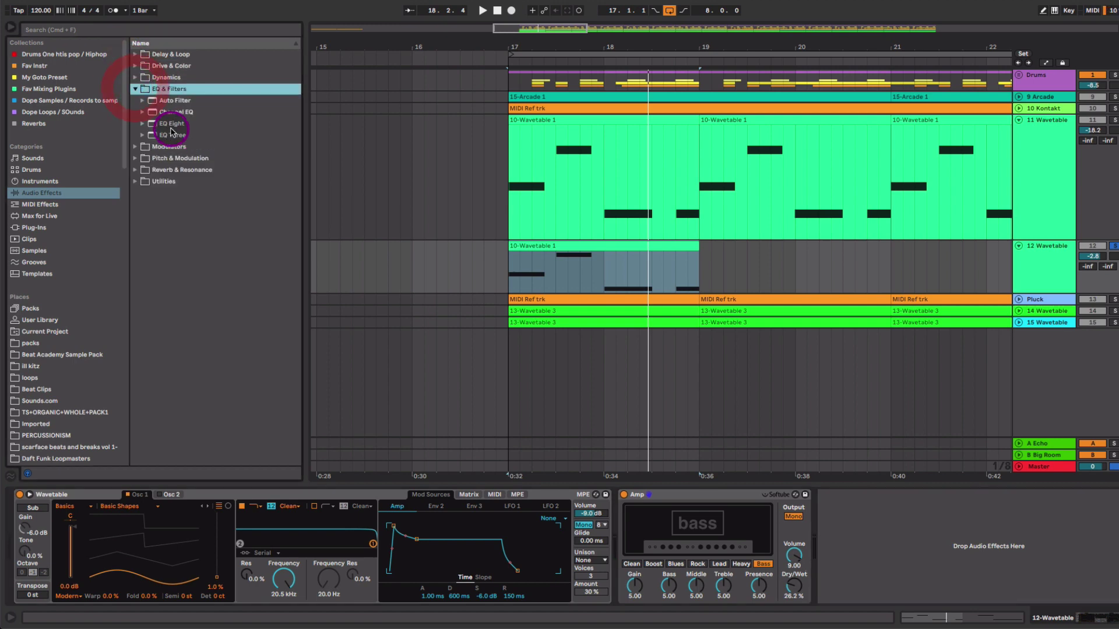
left_click_drag(153, 123, 967, 545)
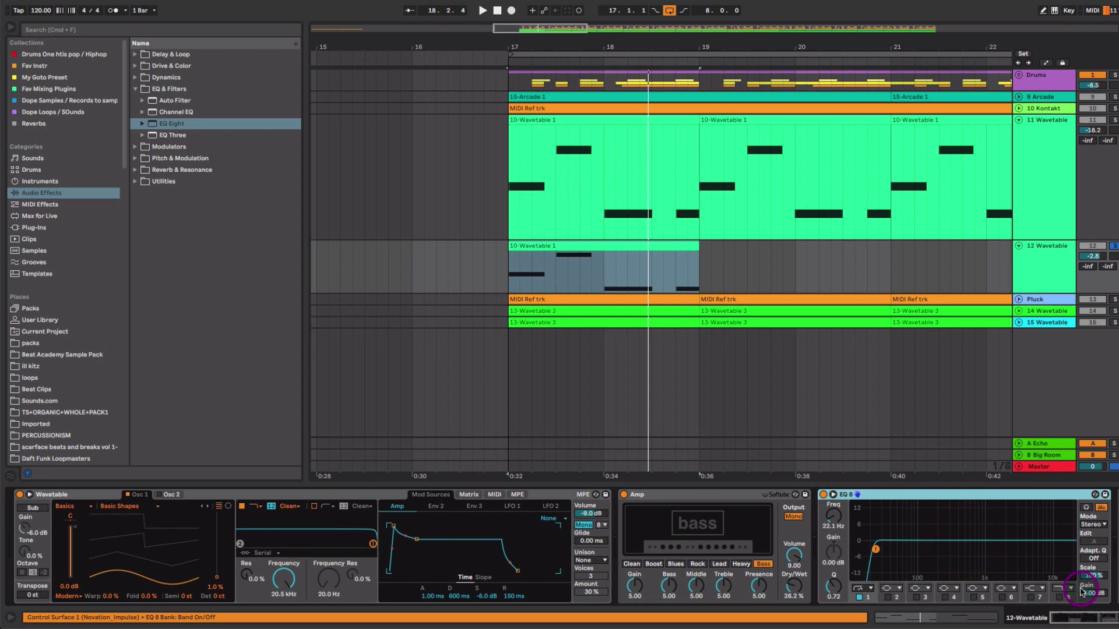
Step: Enable EQ Eight band 8 as a low-pass at 245 Hz, then fold the Amp and Wavetable devices
left_click(1059, 598)
left_click_drag(1070, 551, 954, 548)
key("space")
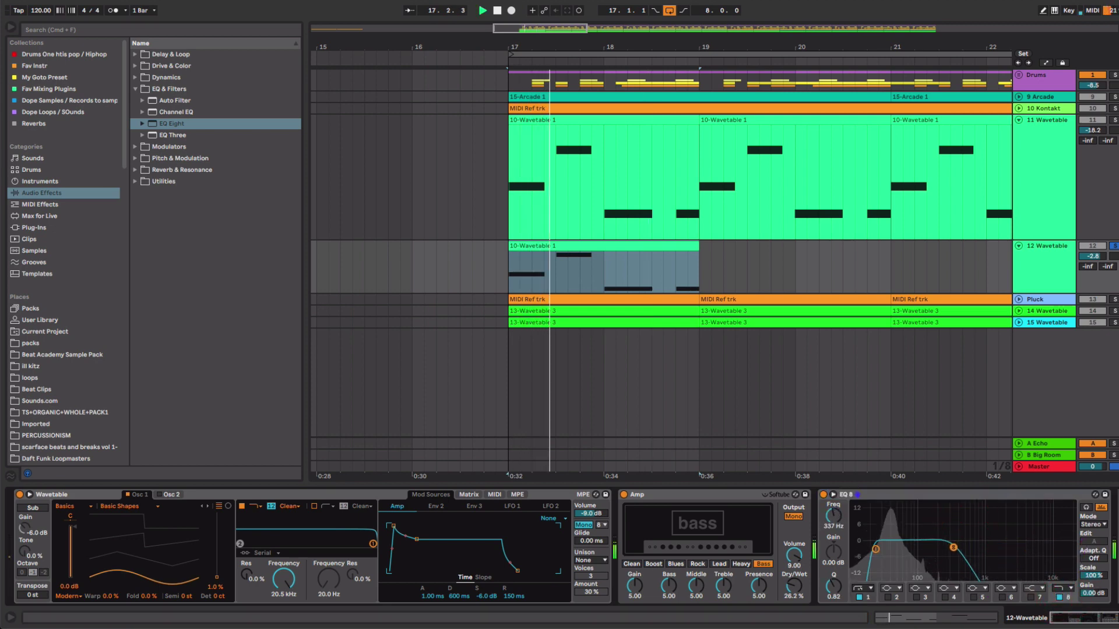
left_click_drag(874, 549, 859, 549)
left_click_drag(953, 547, 943, 548)
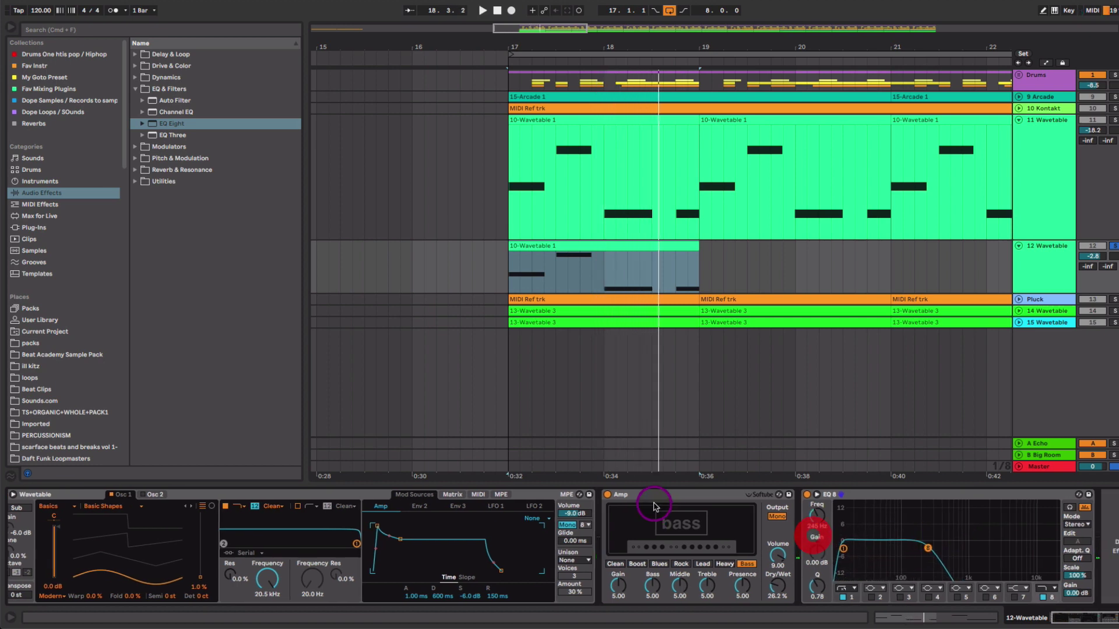
double_click(678, 497)
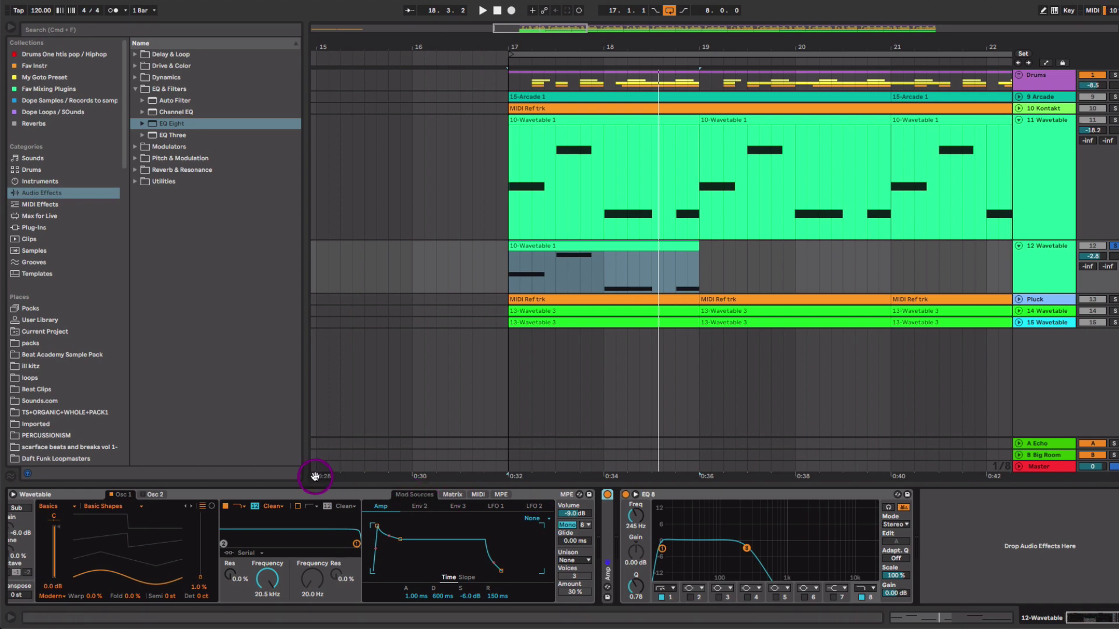
double_click(318, 496)
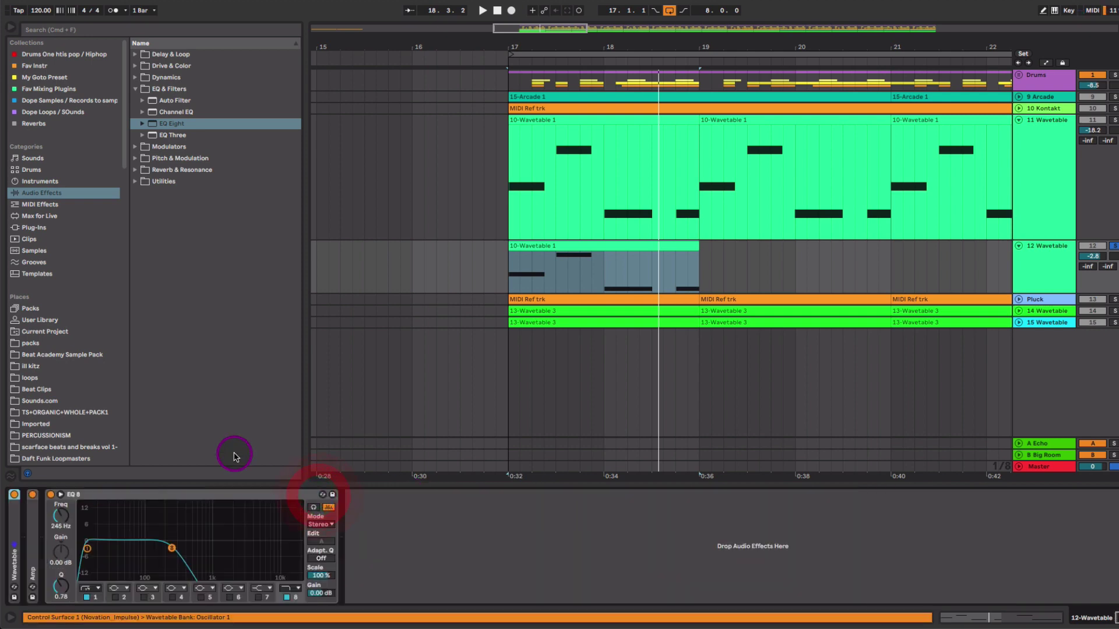
Step: Add a Compressor after EQ Eight with sidechain enabled from the Kick track
left_click(134, 88)
left_click(134, 76)
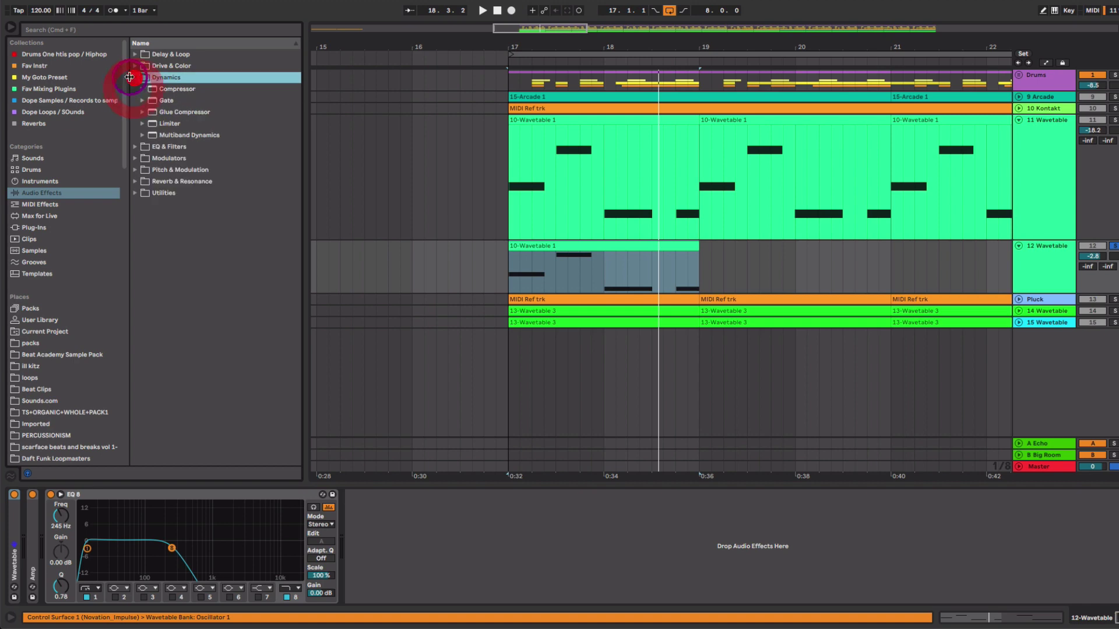
left_click_drag(175, 89, 469, 561)
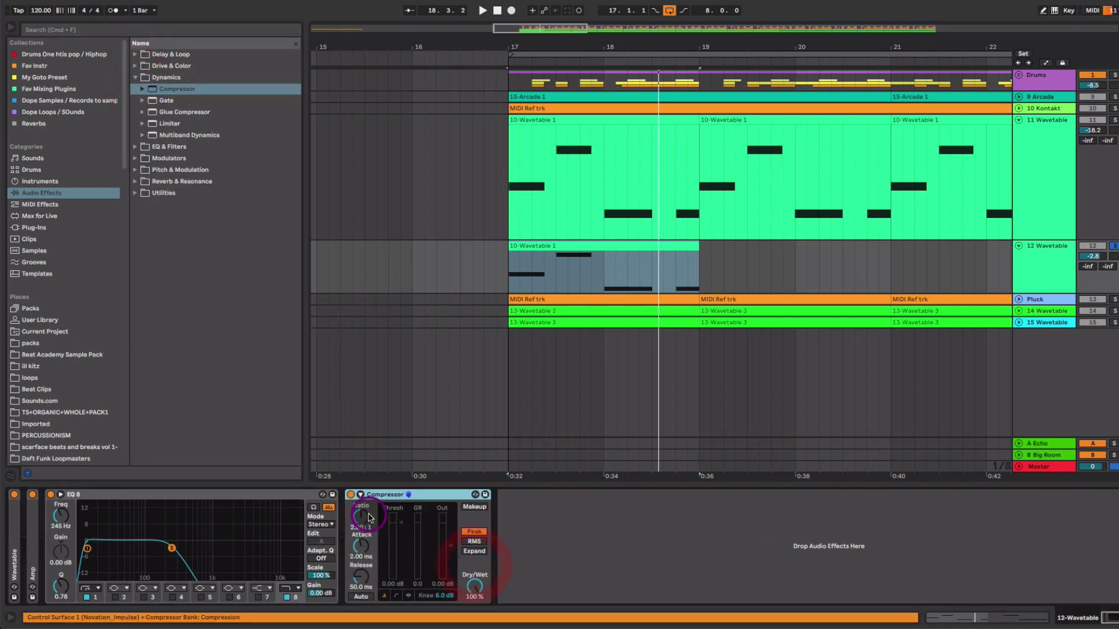
left_click(360, 494)
left_click(366, 507)
left_click(370, 525)
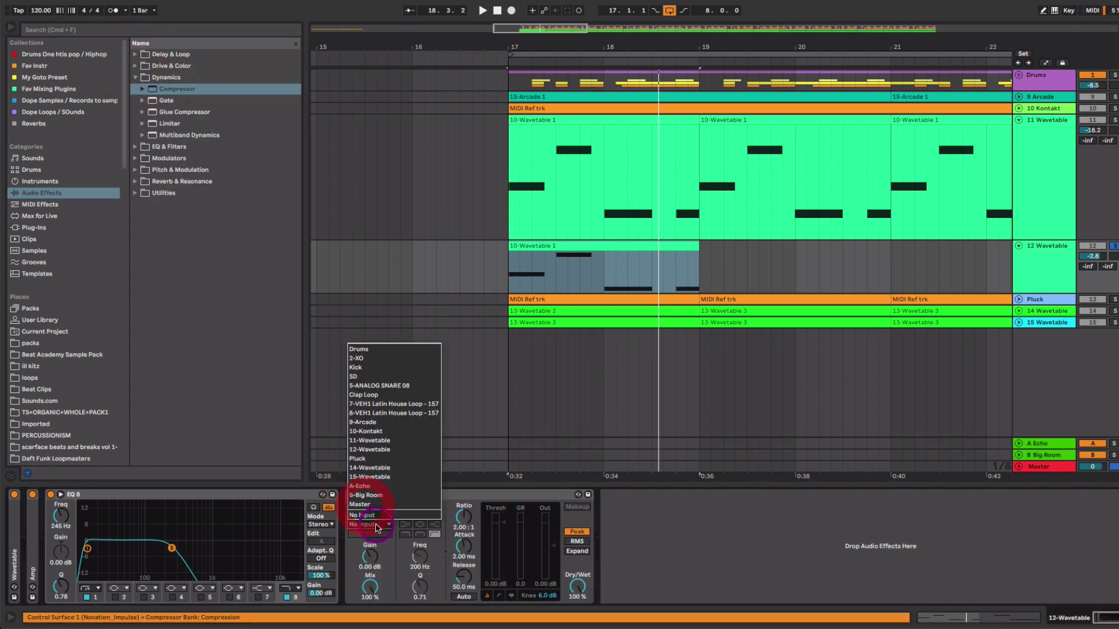
left_click(379, 374)
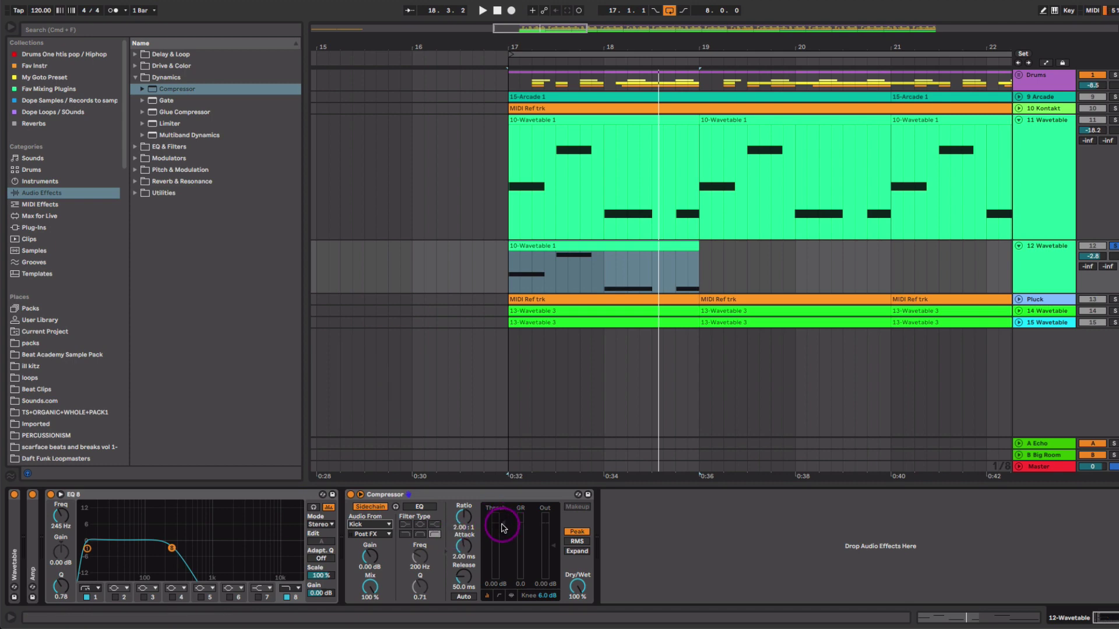
Step: Lower the compressor threshold to about -5 dB and lengthen release to 68.4 ms
left_click_drag(499, 525, 504, 537)
key("space")
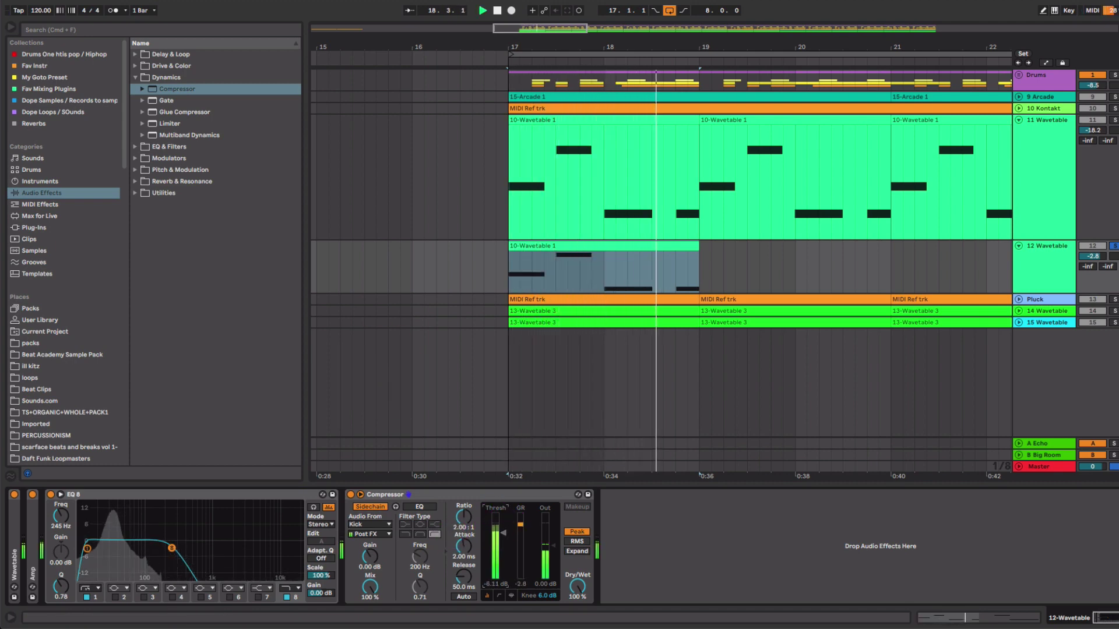
left_click_drag(464, 577, 464, 570)
key("space")
left_click_drag(503, 532, 503, 531)
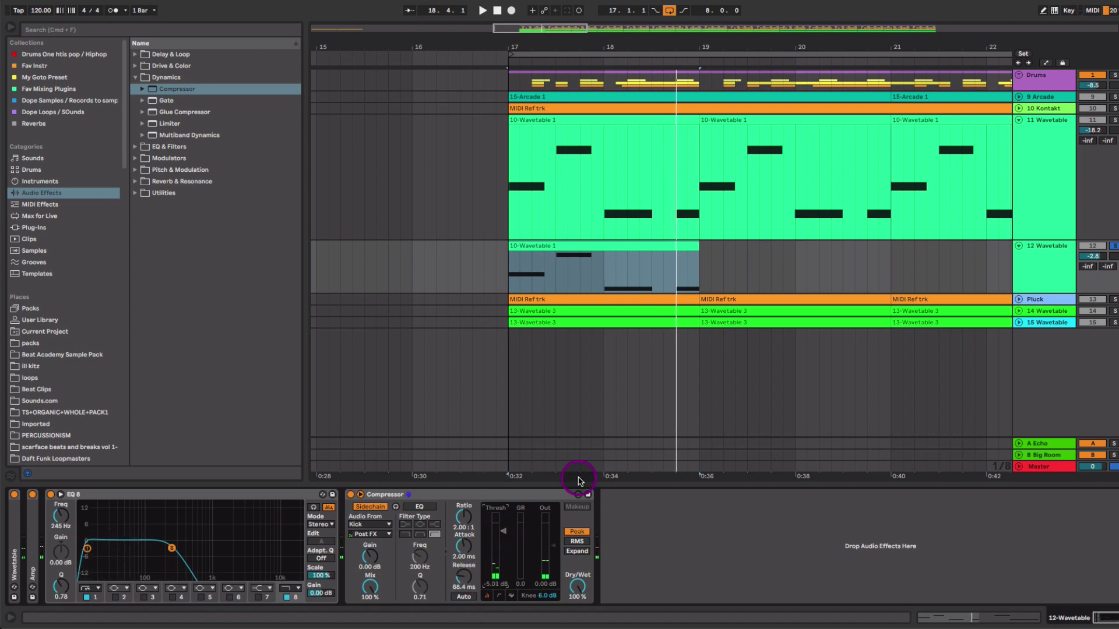
Step: Unsolo track 12, replay from bar 17, and switch to the Session mixer view
left_click(1113, 245)
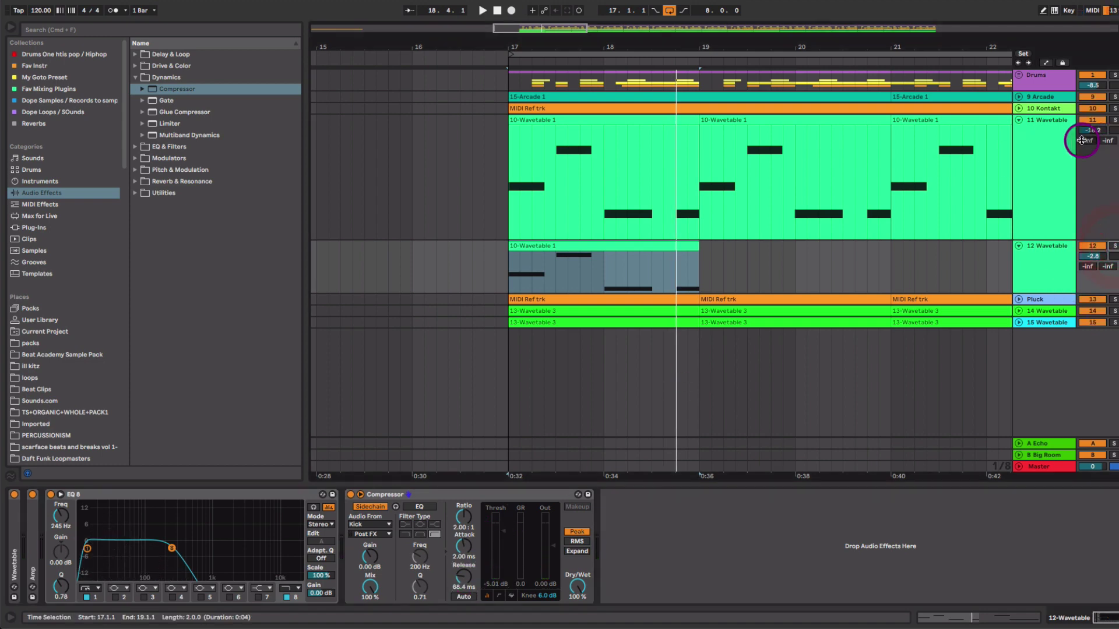
key("space")
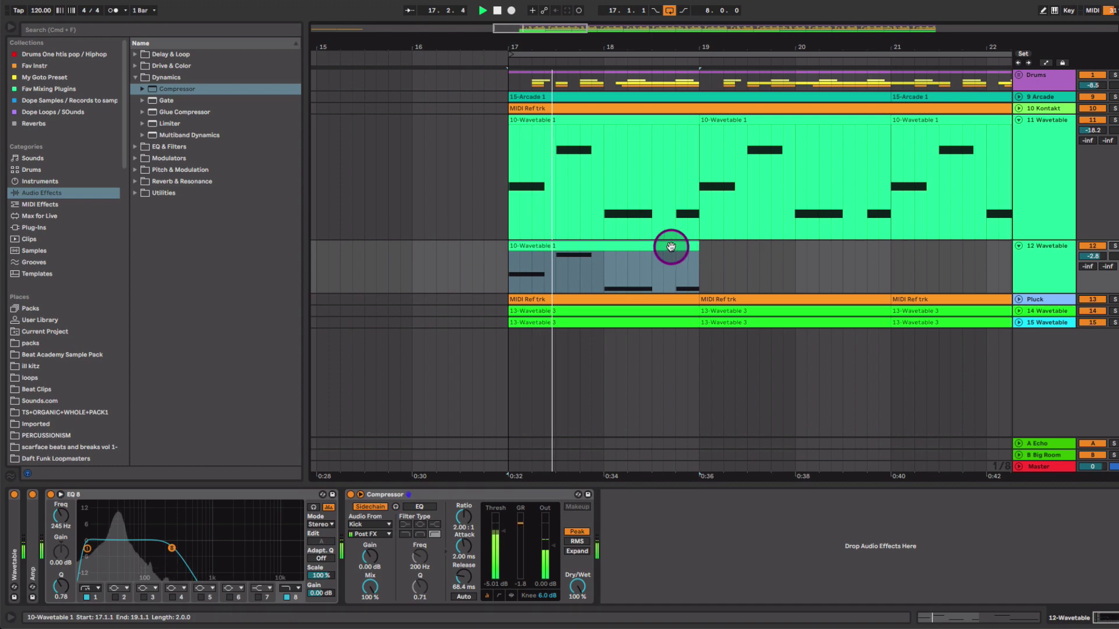
left_click(692, 247)
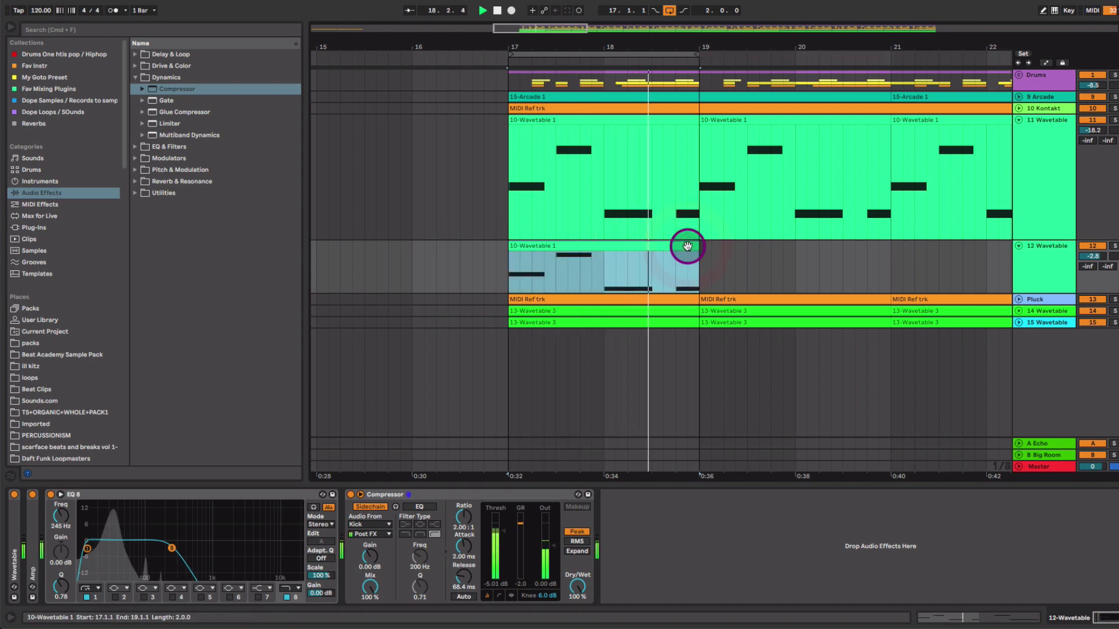
key("Tab")
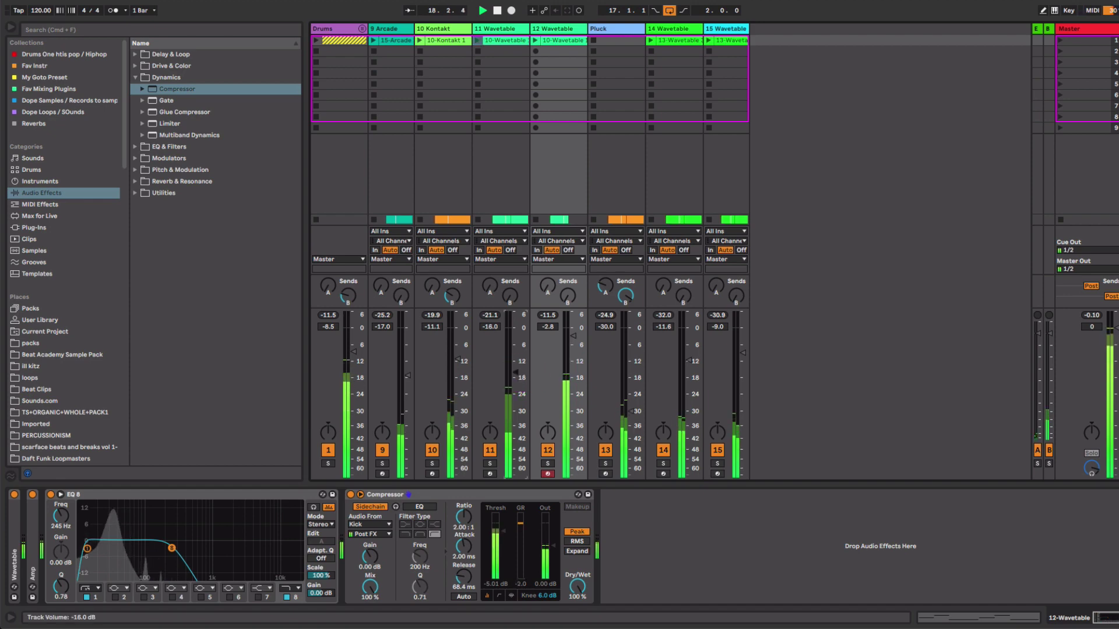
Step: Return to the arrangement, stop playback, and inspect the 10-Wavetable 1 clips on tracks 11 and 12
key("Tab")
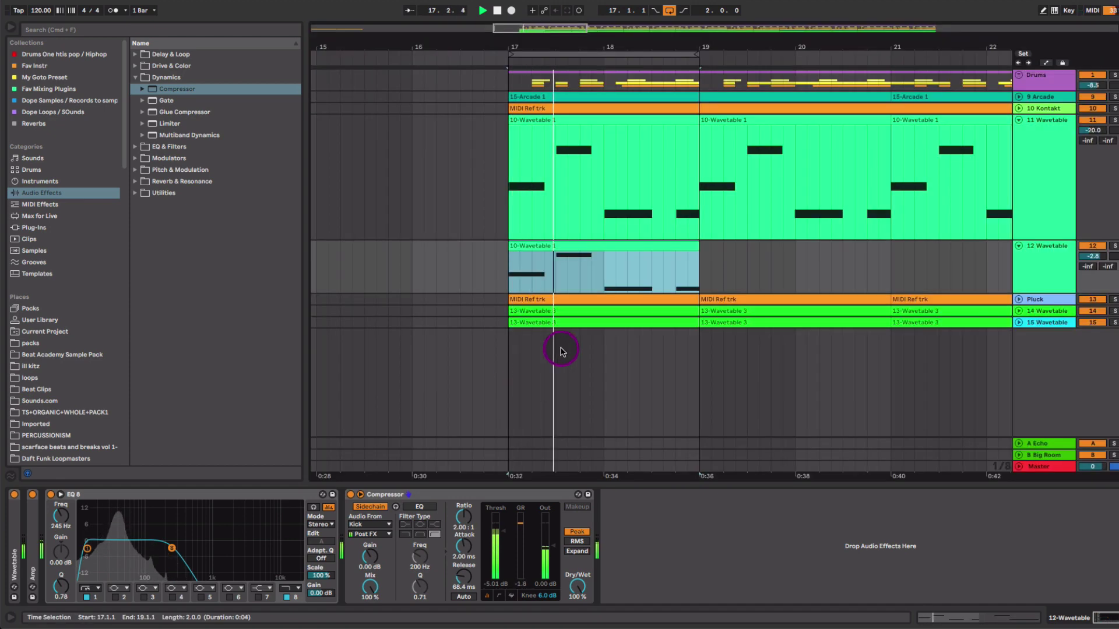
key("space")
left_click(592, 120)
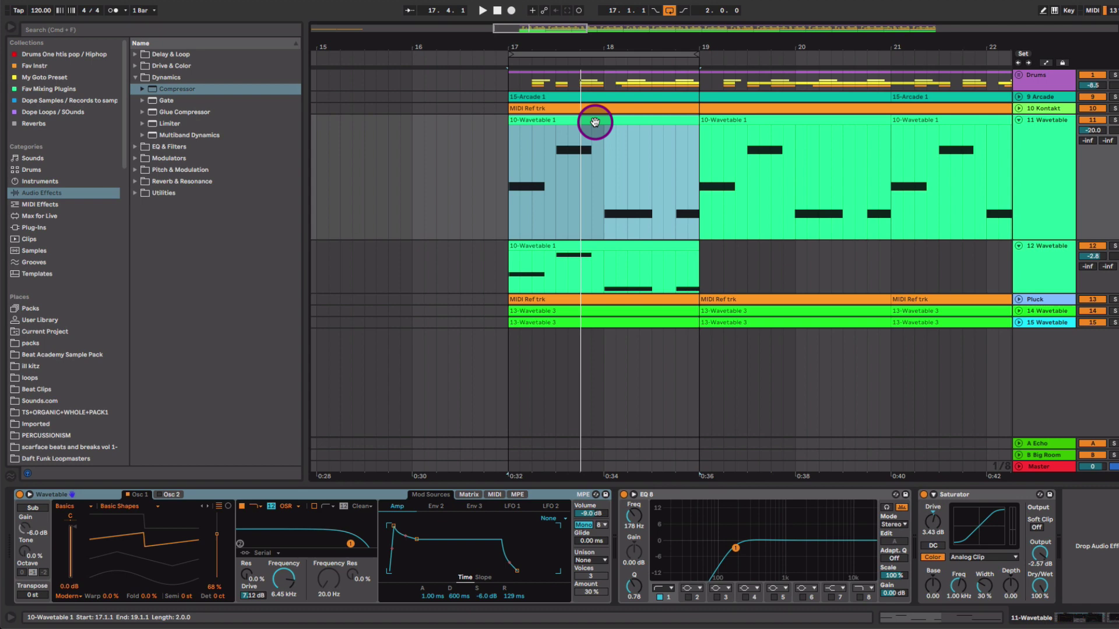
left_click(594, 249)
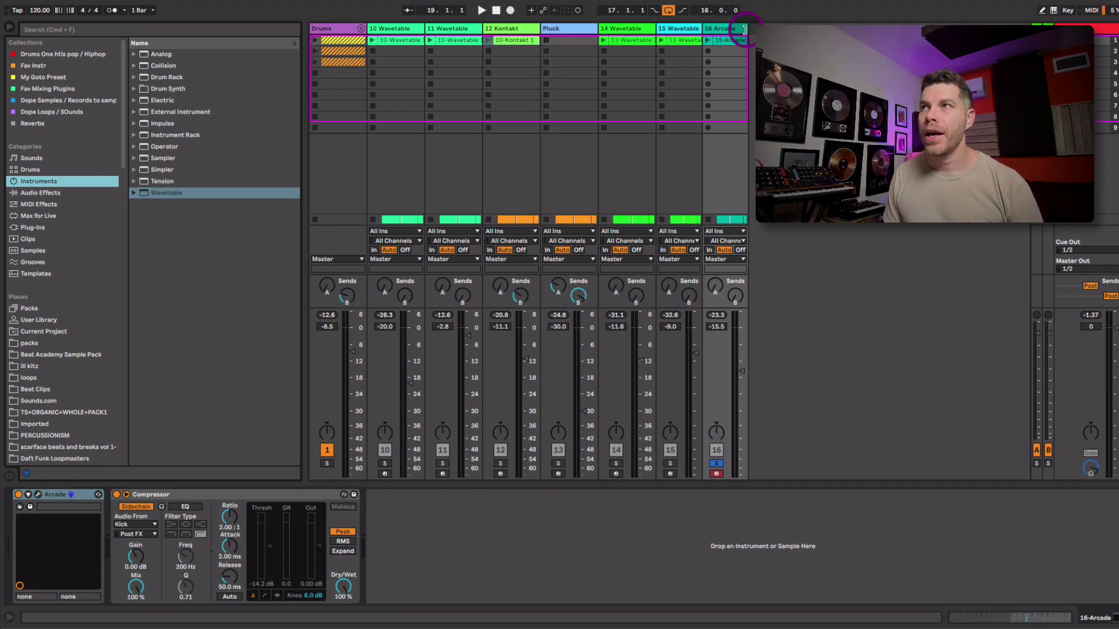
Step: Open the Arcade instrument on 16 Arcade and audition several Provocation kit loops
left_click(733, 27)
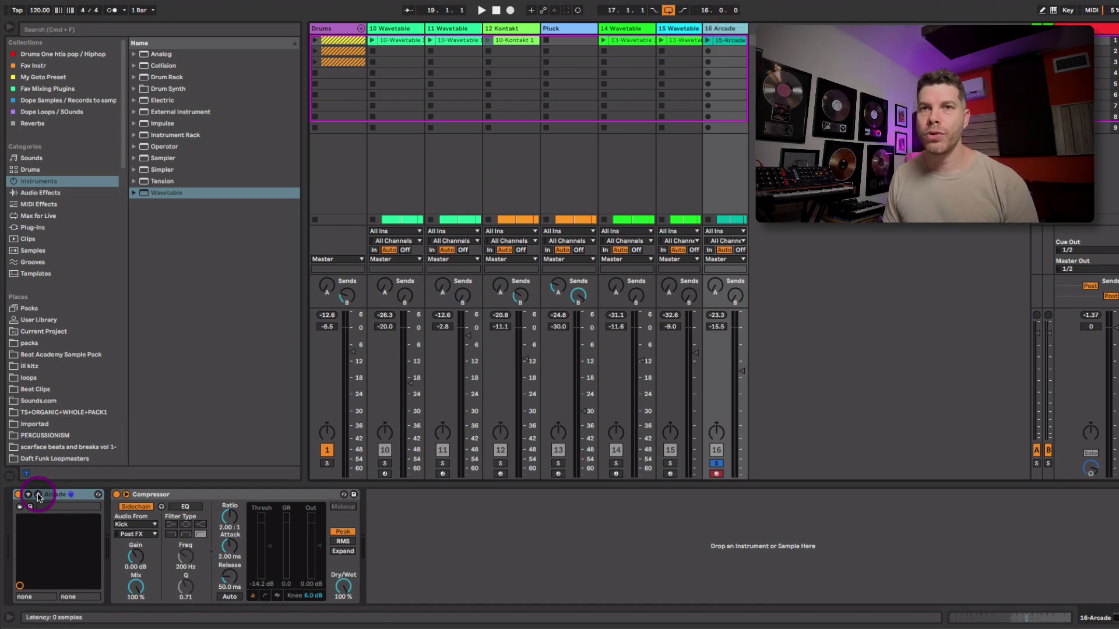
left_click(38, 495)
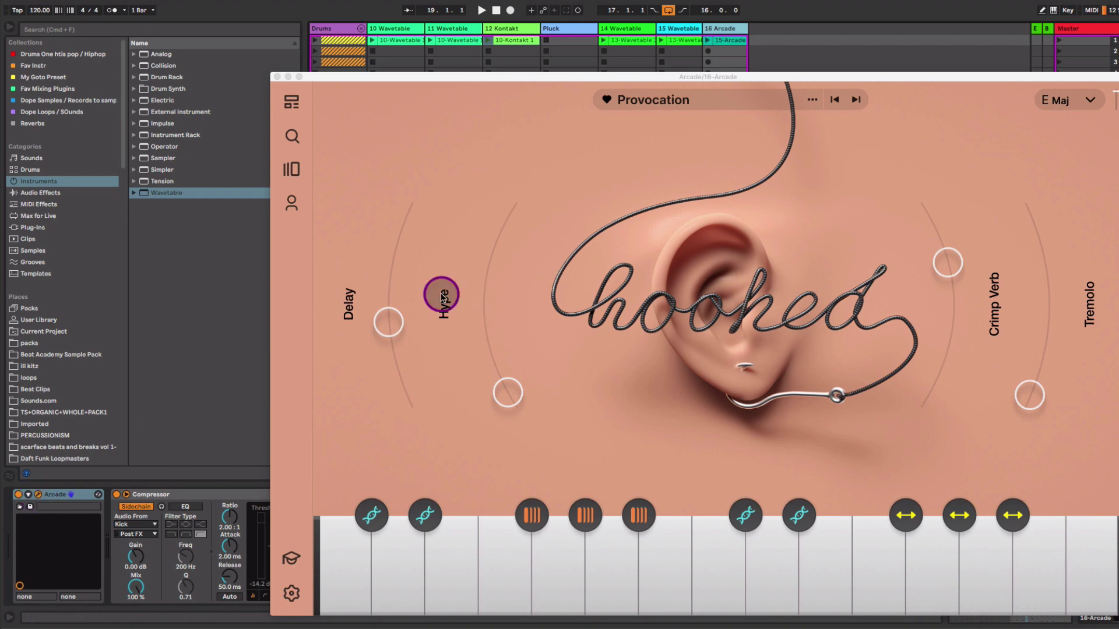
left_click_drag(879, 78, 849, 14)
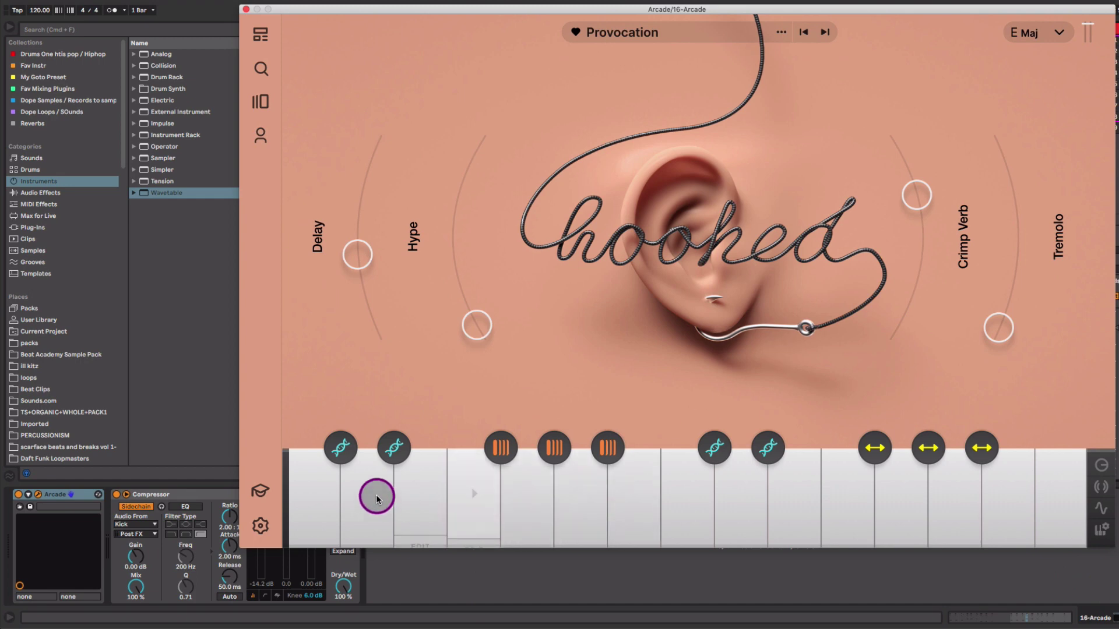
left_click(633, 495)
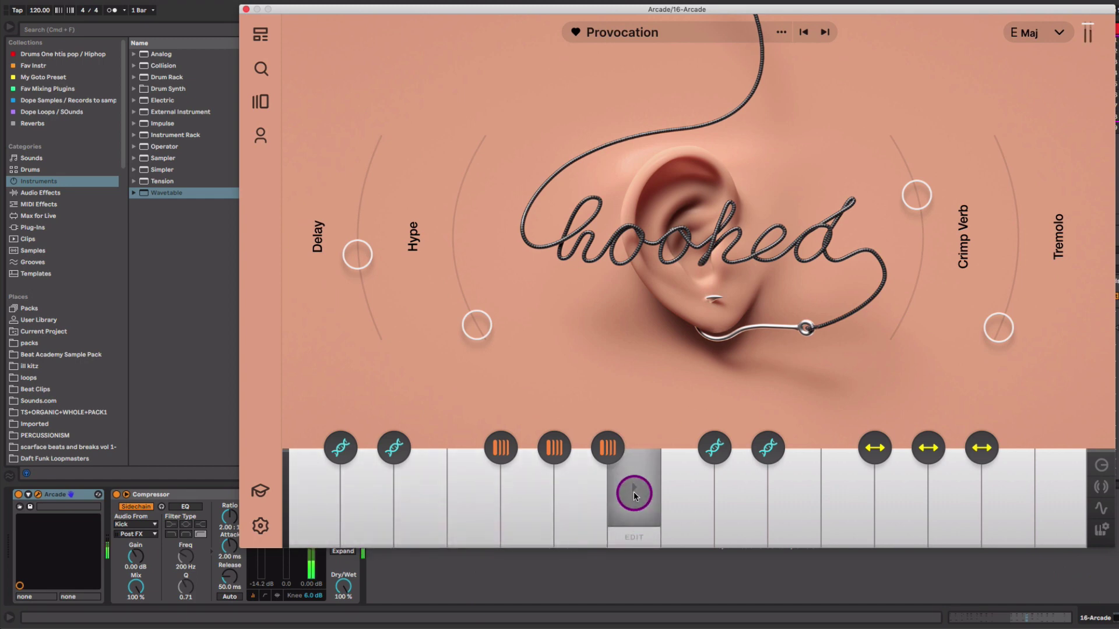
left_click(631, 496)
left_click(588, 490)
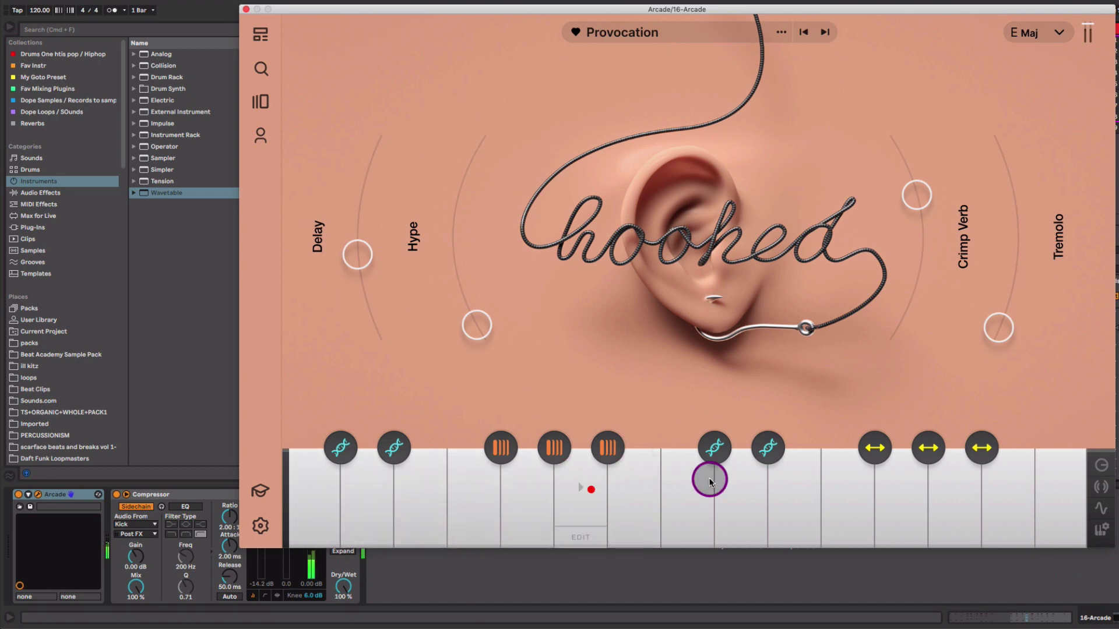
left_click(732, 488)
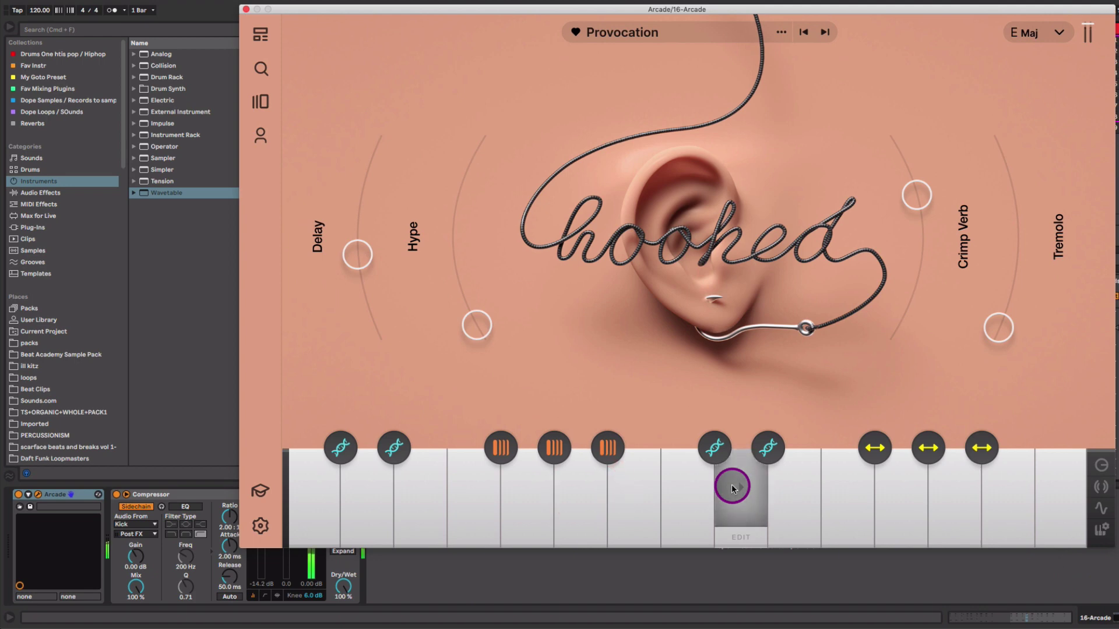
left_click(790, 492)
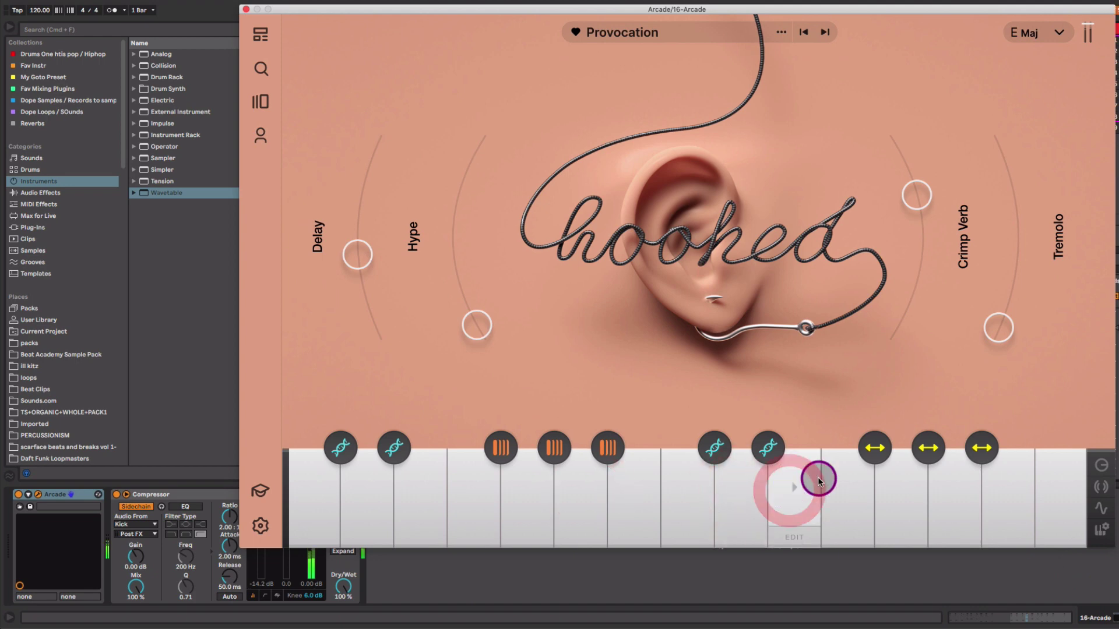
Step: Adjust the Hype and Crimp Verb amounts, then close the Arcade window
left_click_drag(411, 263, 906, 228)
left_click(906, 229)
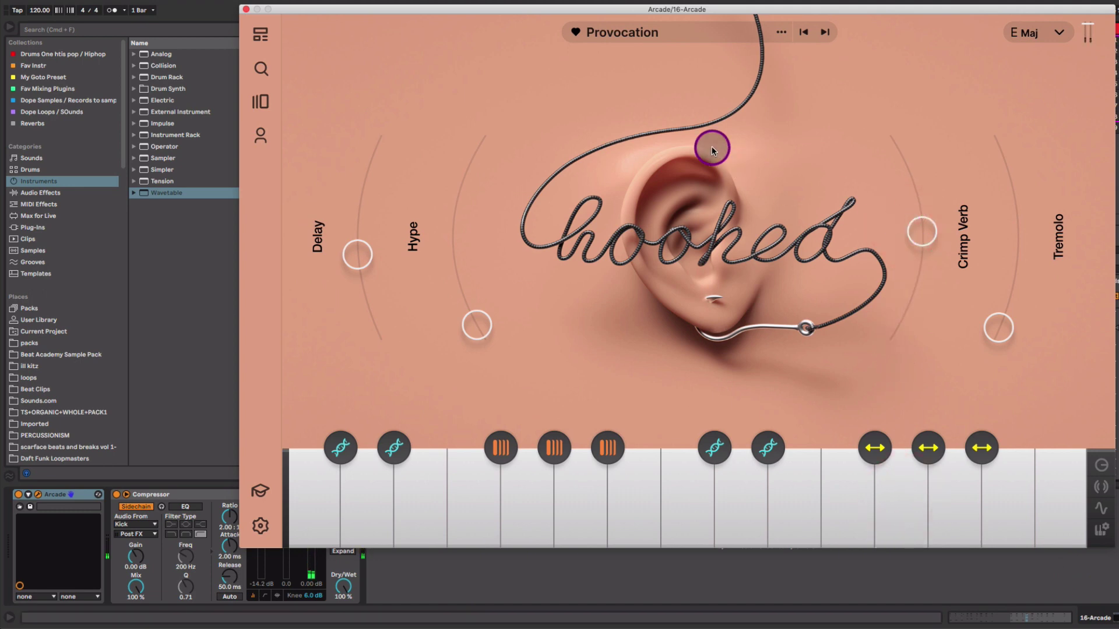
left_click(246, 10)
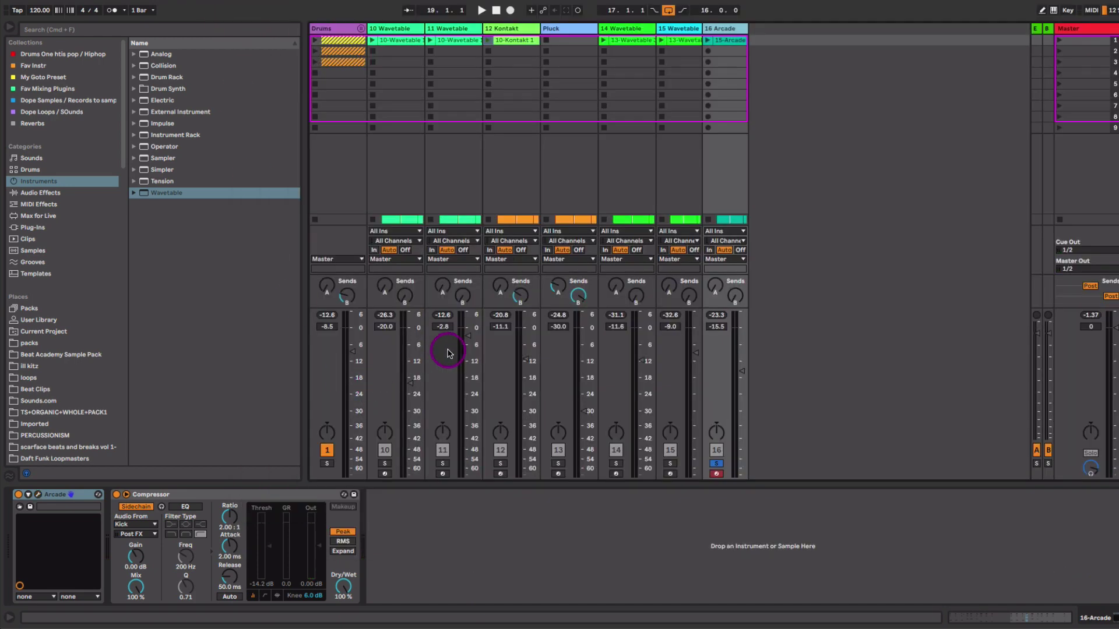
Step: Launch the 15-Arcade clip, check its MIDI notes, and set track 16 to about -12.7 dB
left_click_drag(741, 371, 741, 368)
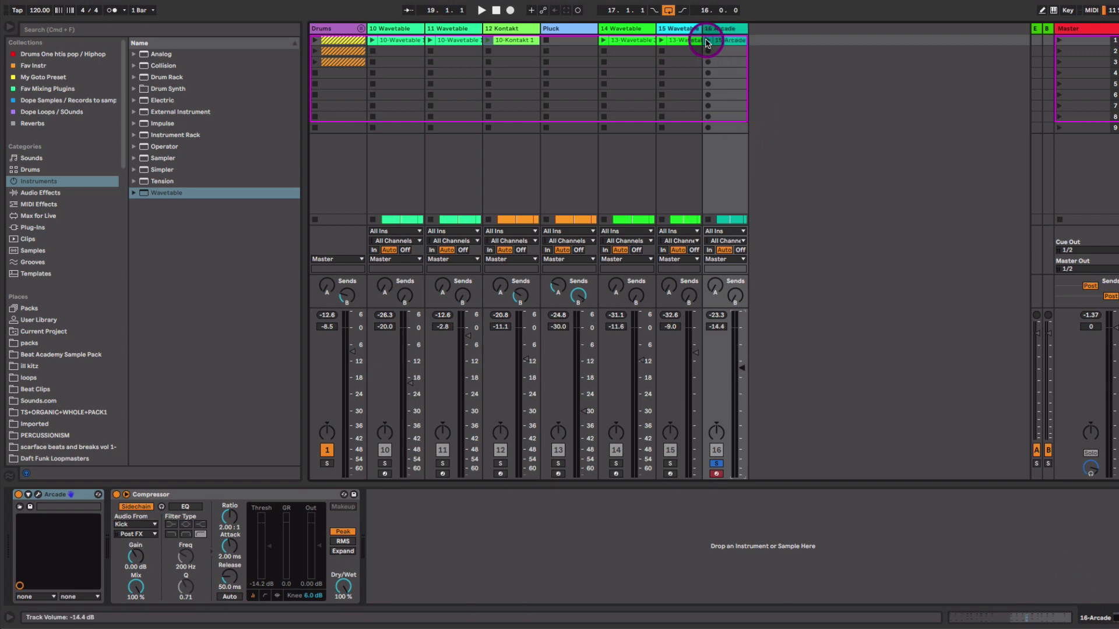
left_click(706, 40)
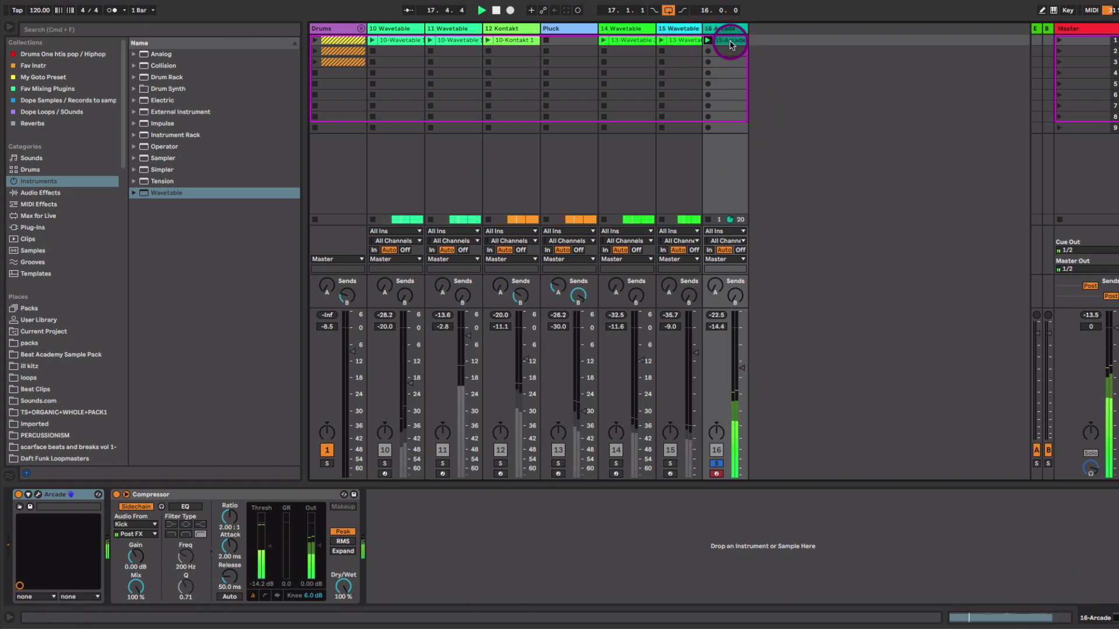
left_click(730, 45)
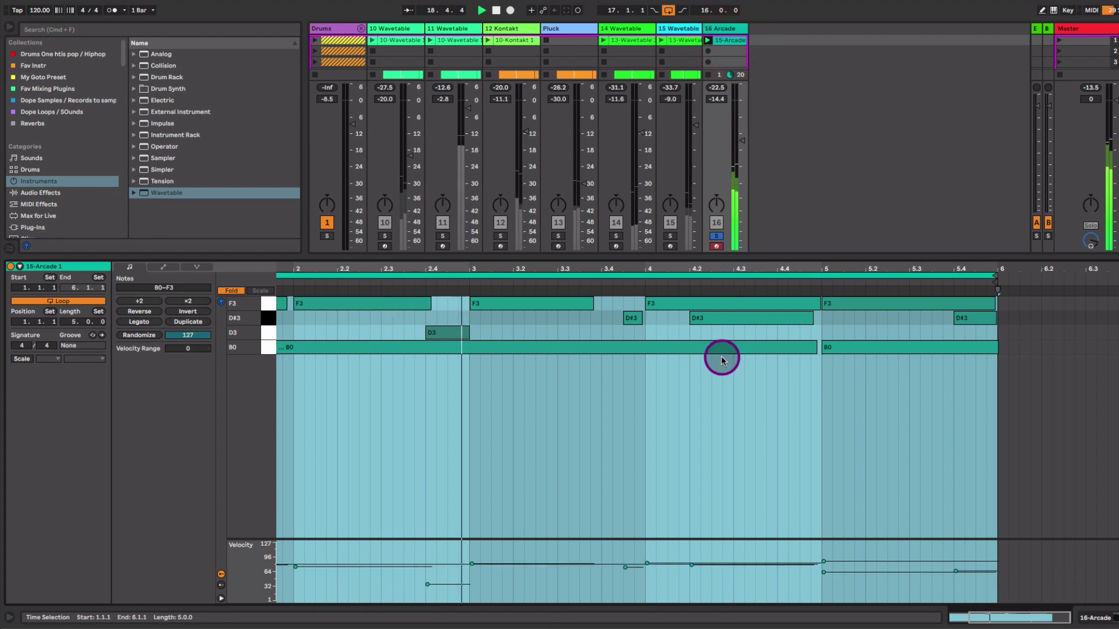
key("shift+Tab")
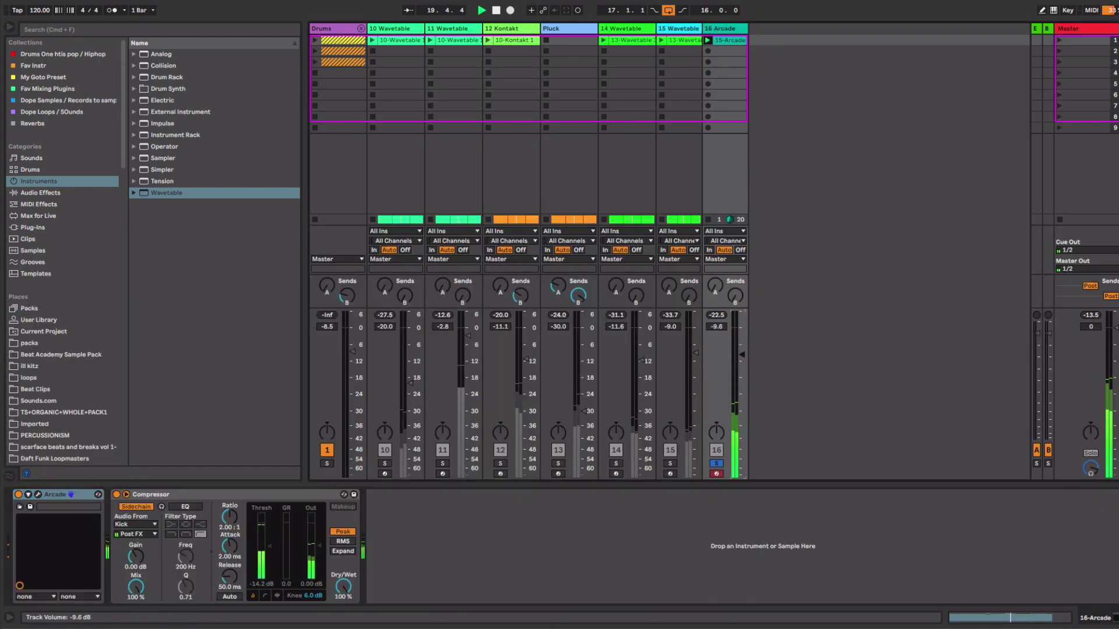
left_click_drag(742, 357, 741, 362)
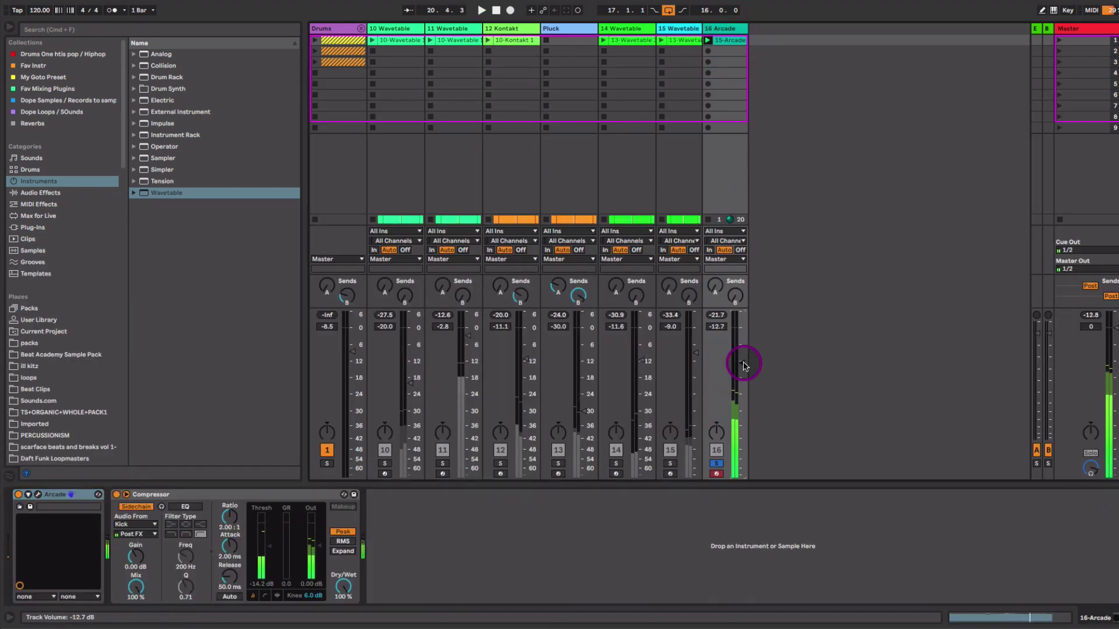
left_click(185, 494)
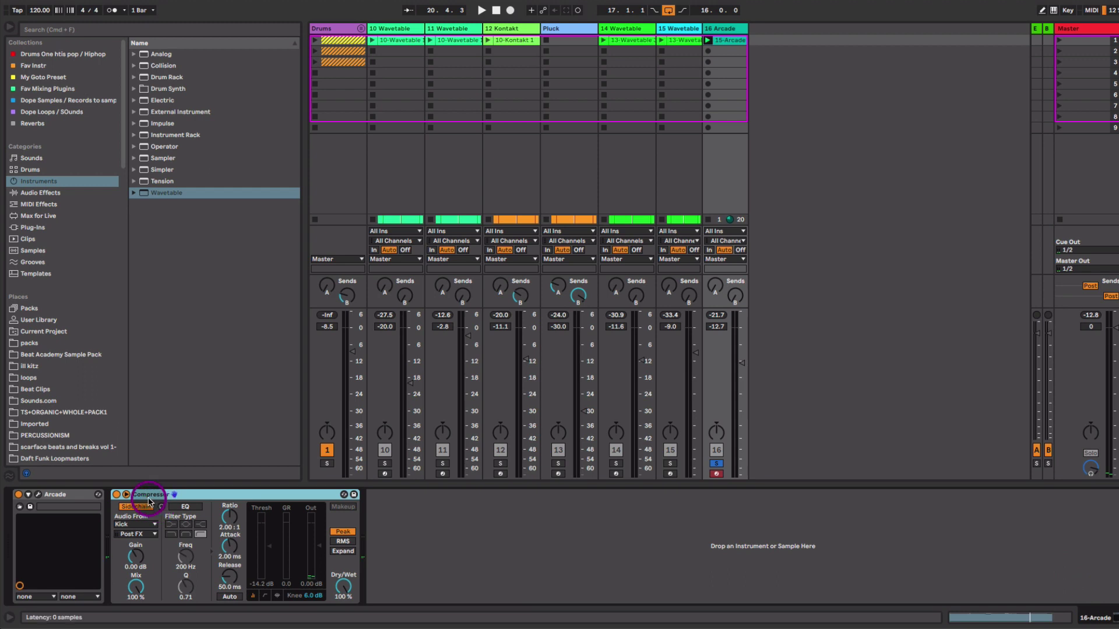
left_click(163, 493)
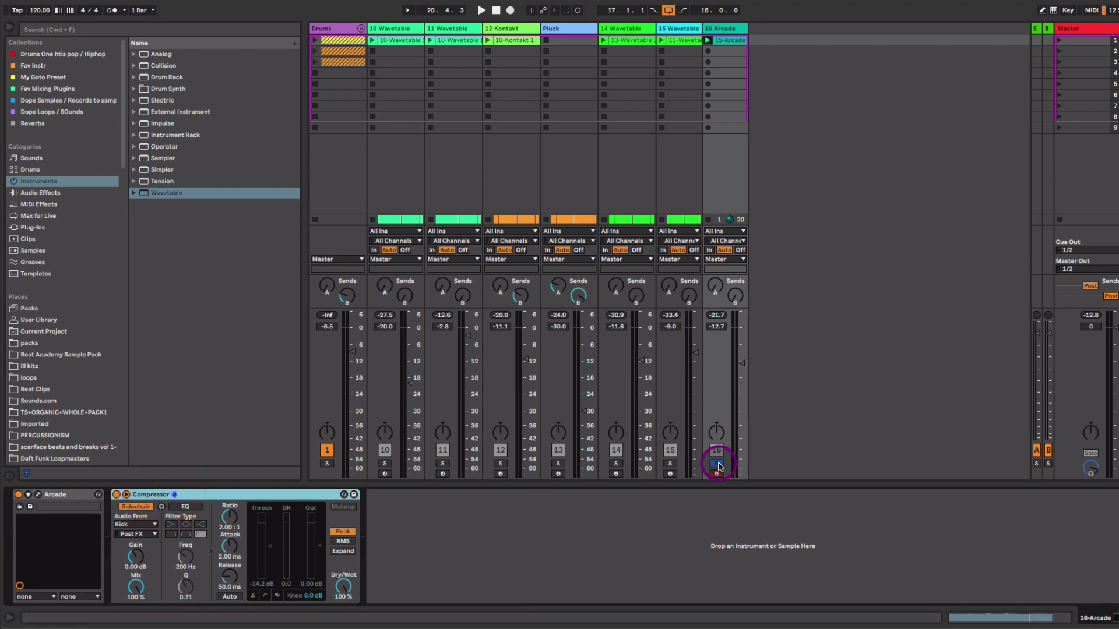
Step: Unsolo track 16, play from bar 17, and lower its fader to -17.7 dB
left_click(719, 464)
left_click_drag(741, 362, 743, 373)
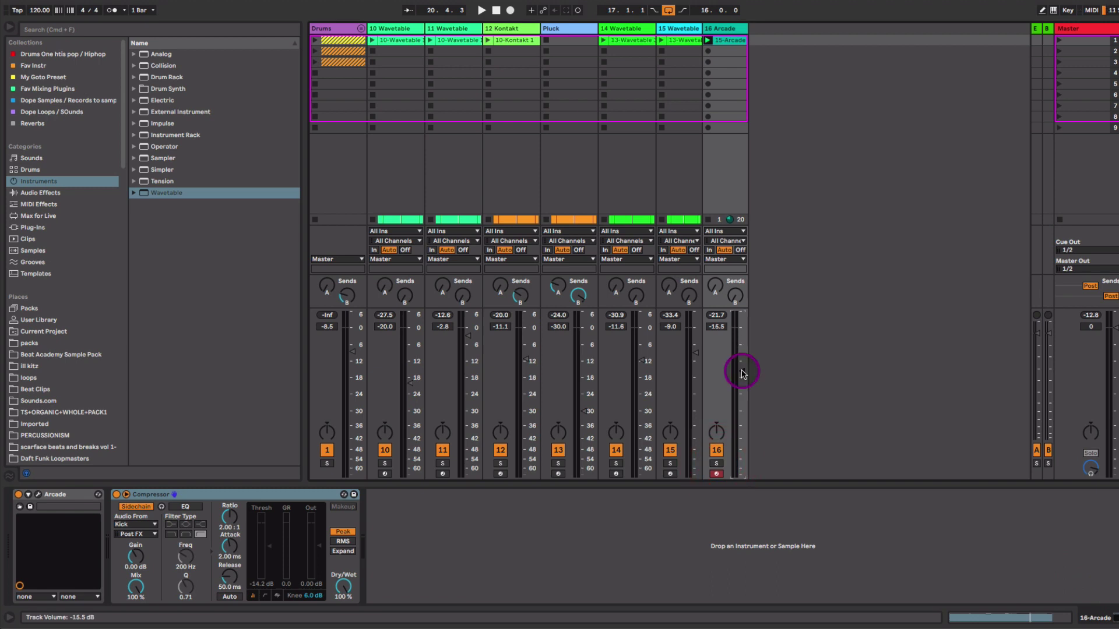
key("space")
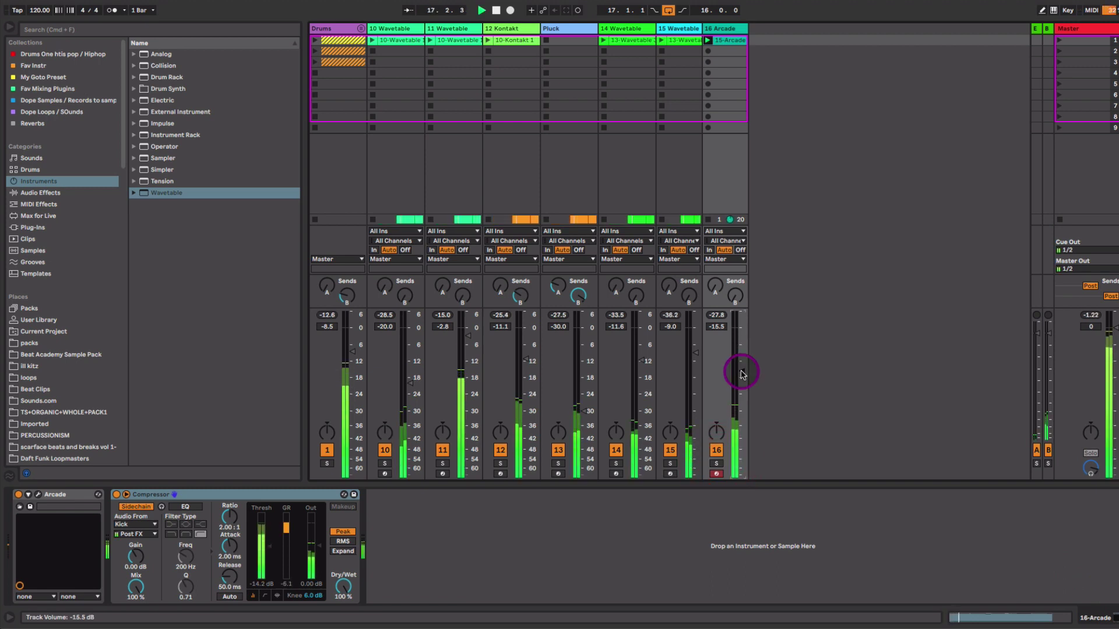
left_click_drag(741, 373, 742, 377)
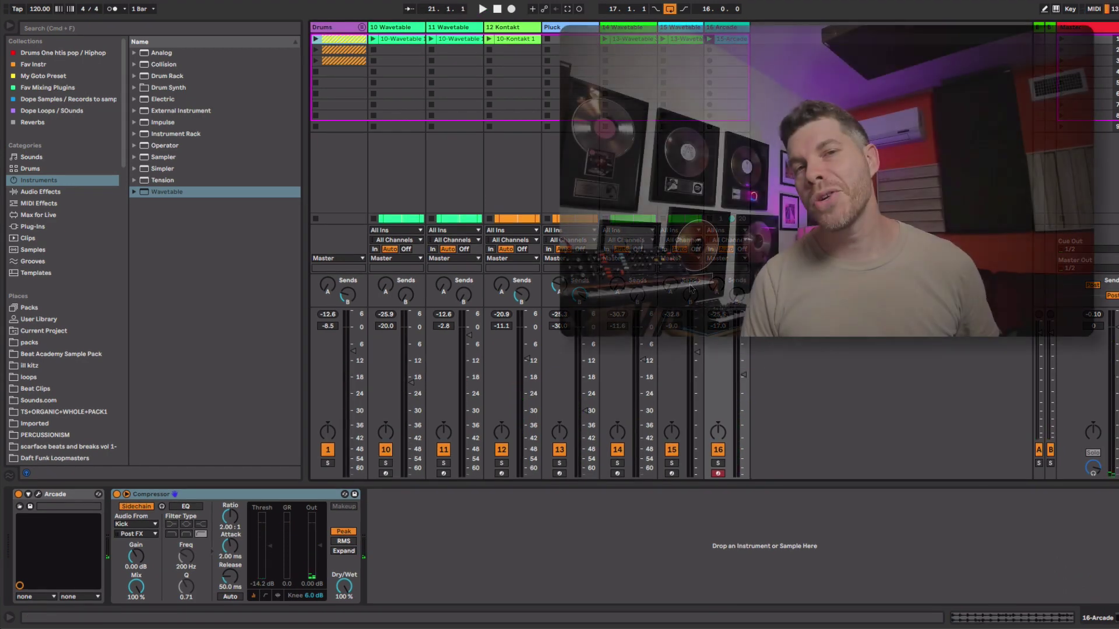